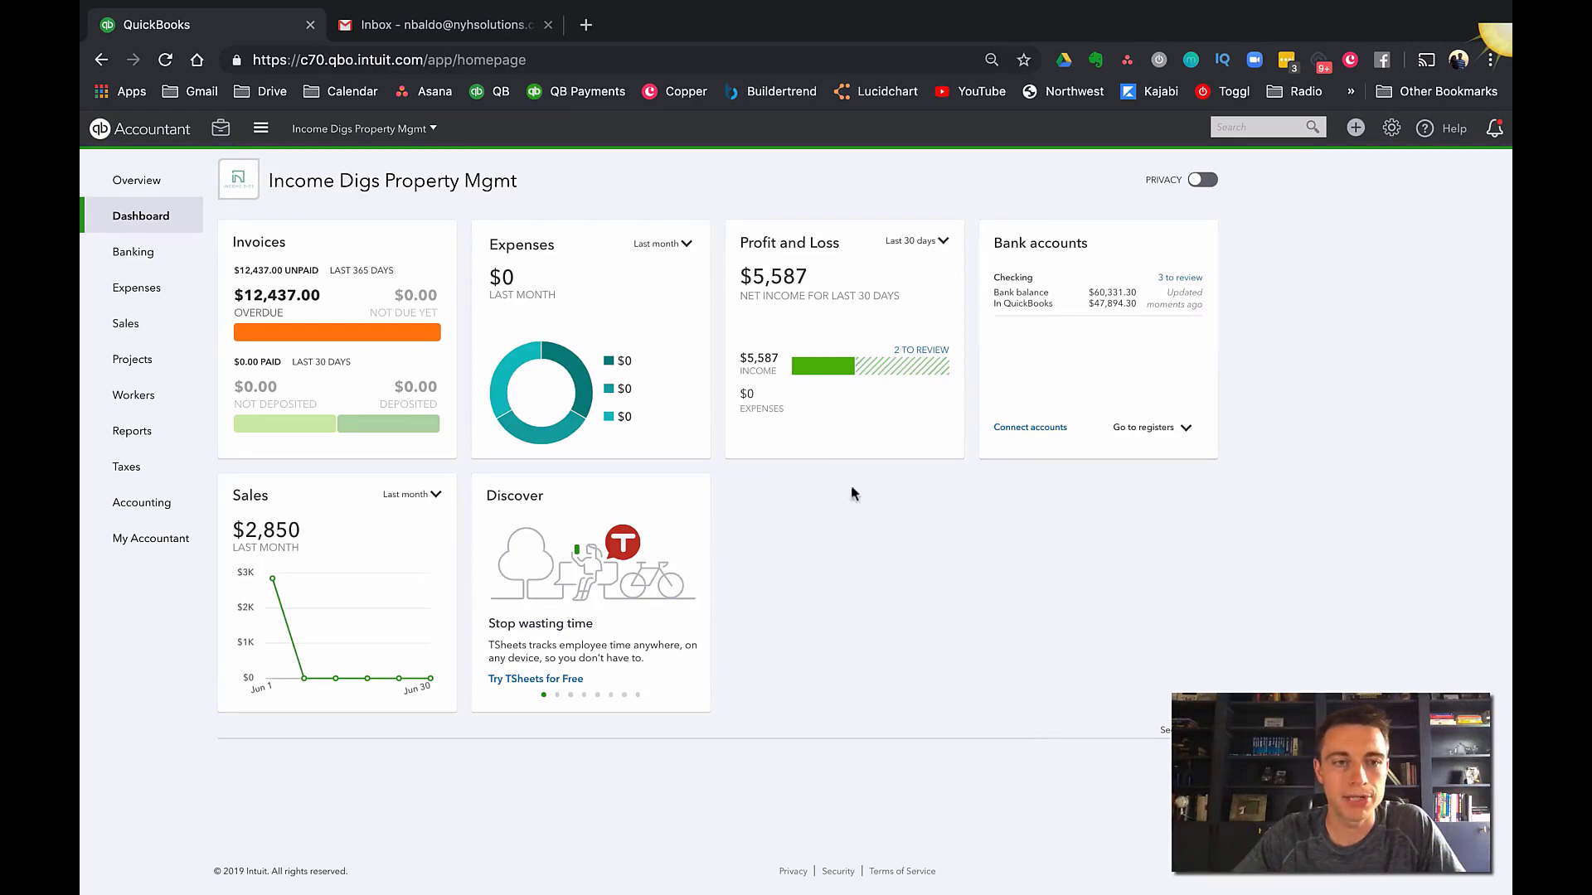
# Step: Go to the bank transactions awaiting review and expand the 02/20/2019 deposit of $4,000.00
pyautogui.moveTo(146, 249)
pyautogui.click(232, 249)
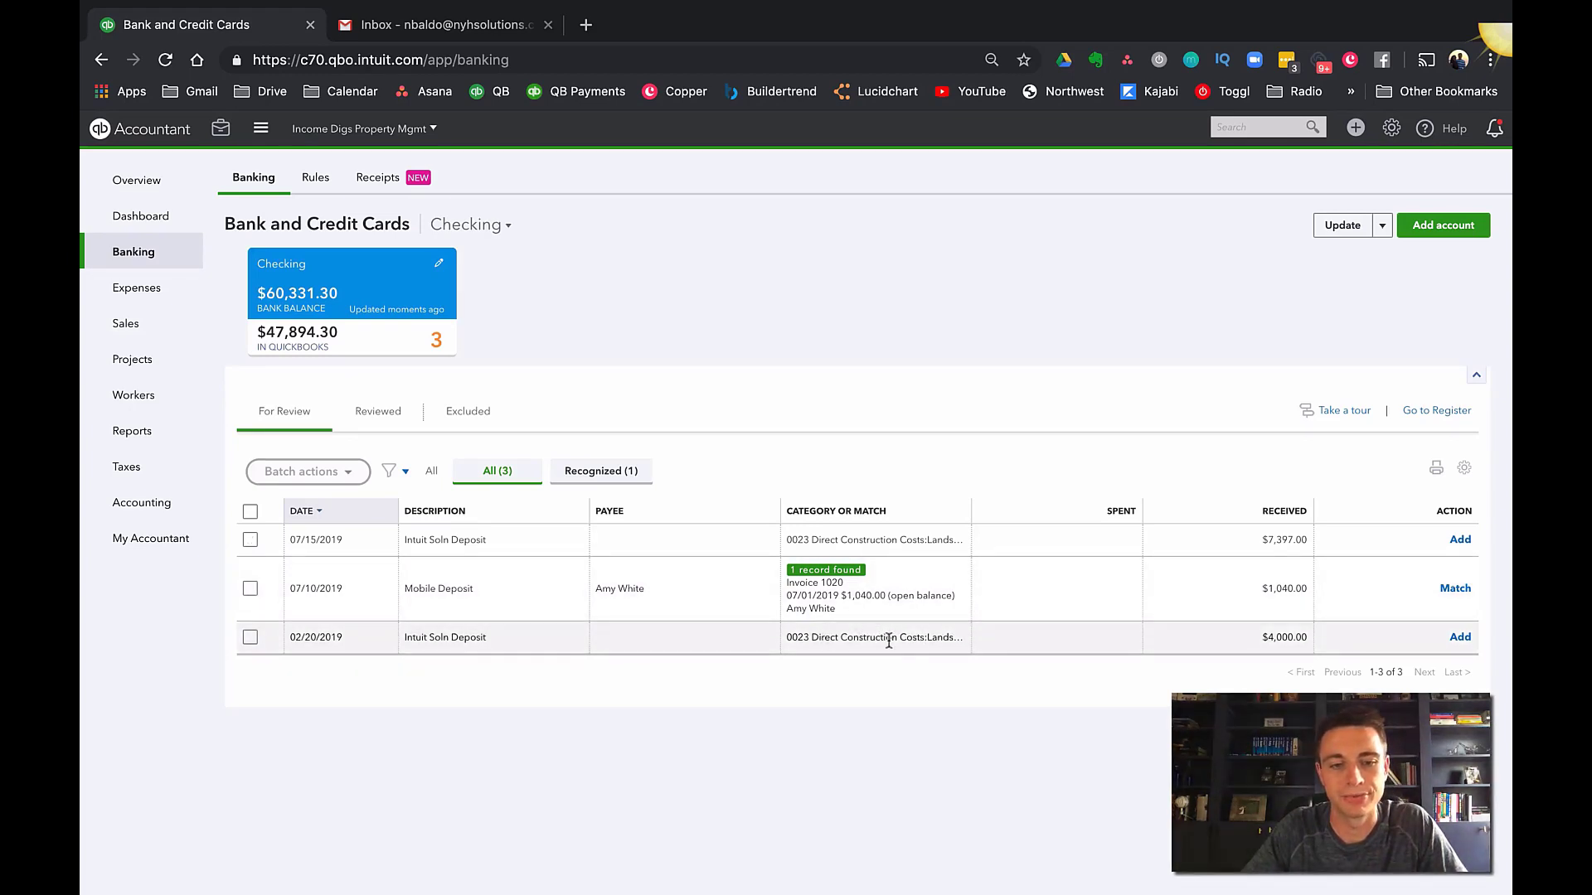
pyautogui.click(889, 640)
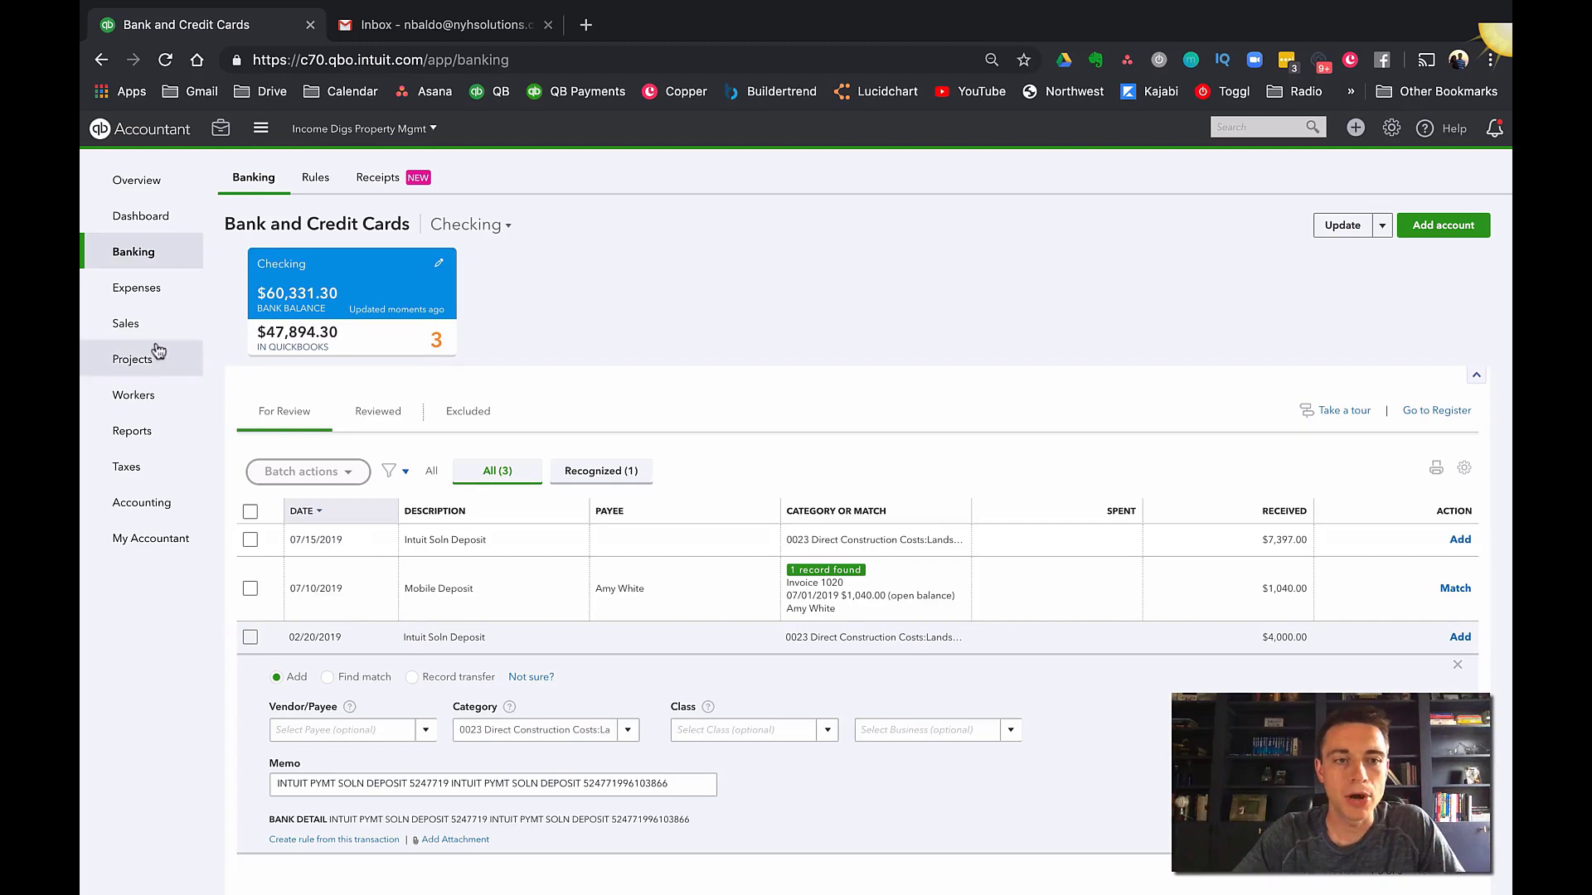
# Step: Open invoice 1014 from the invoice list and email it to the customer with bank transfer as the accepted online payment
pyautogui.moveTo(149, 325)
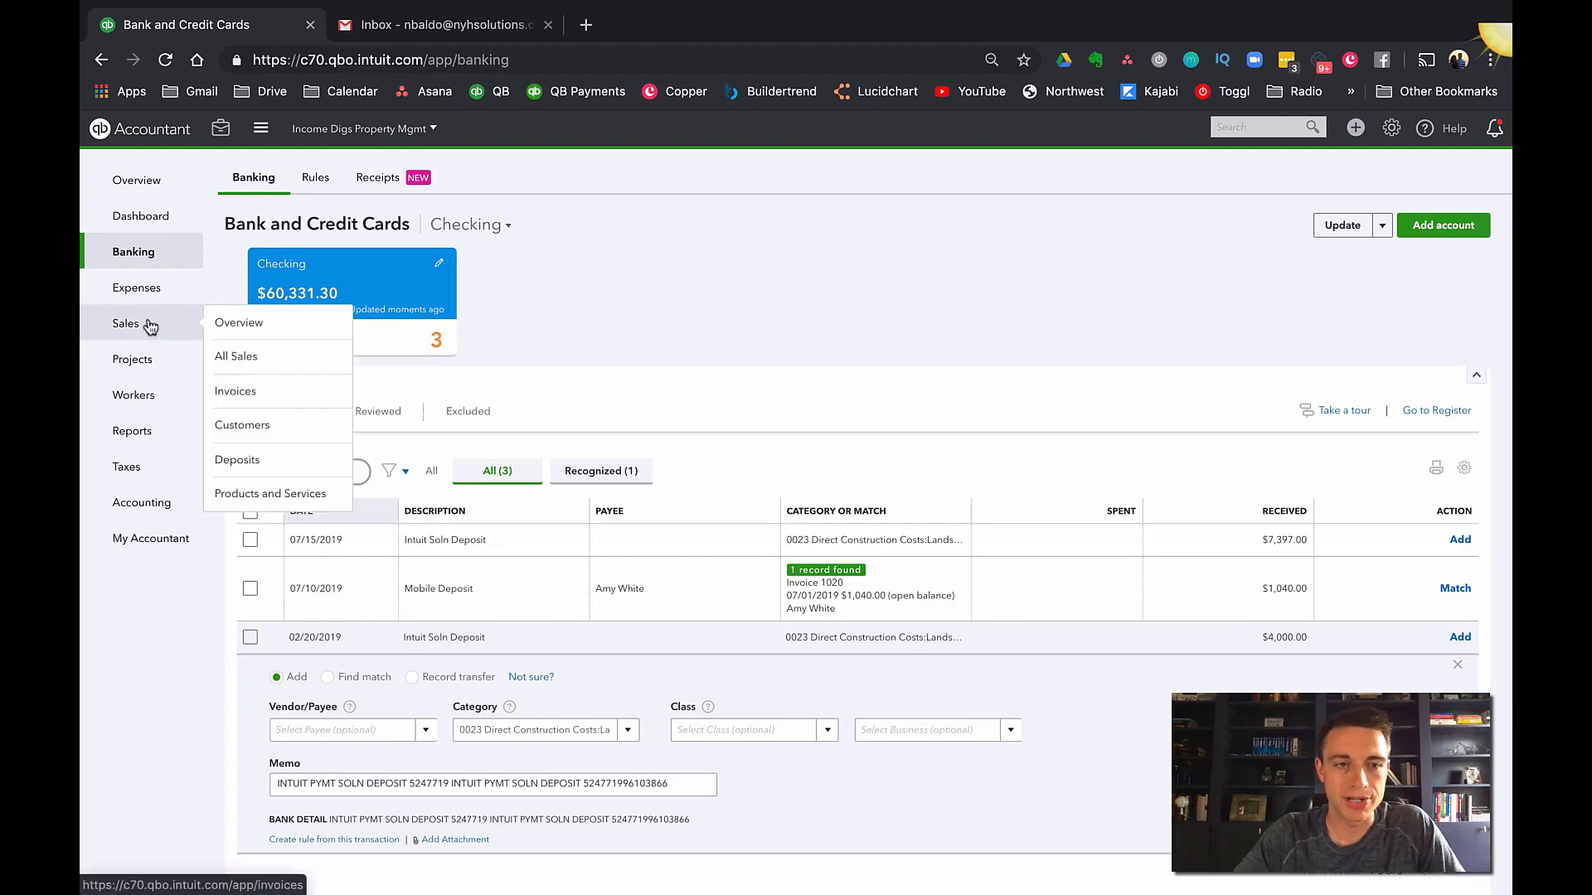
pyautogui.click(276, 393)
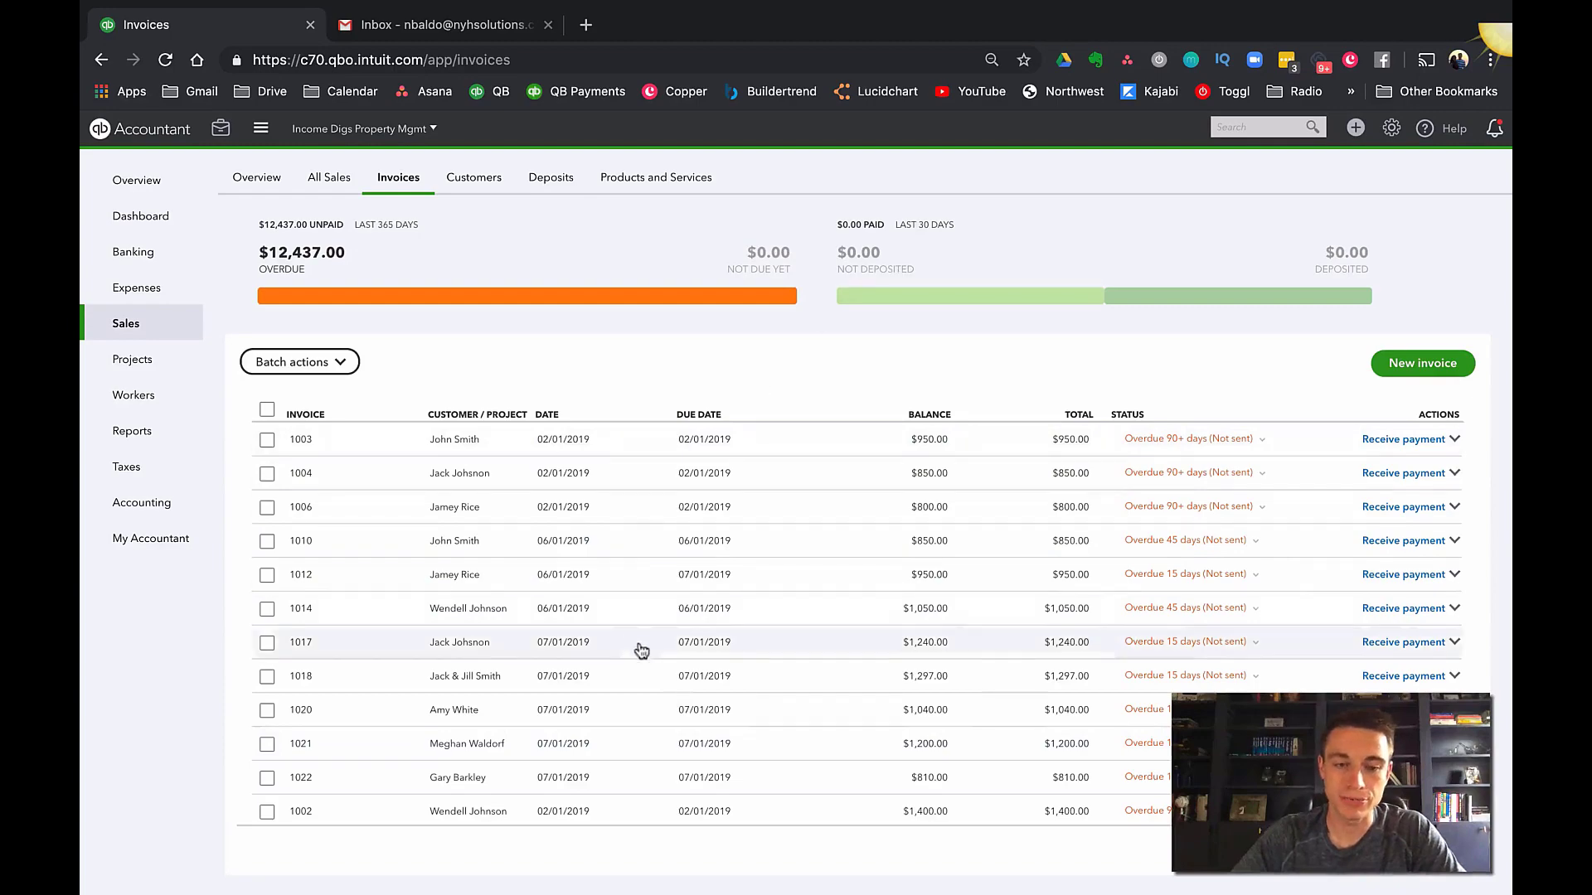
pyautogui.click(708, 619)
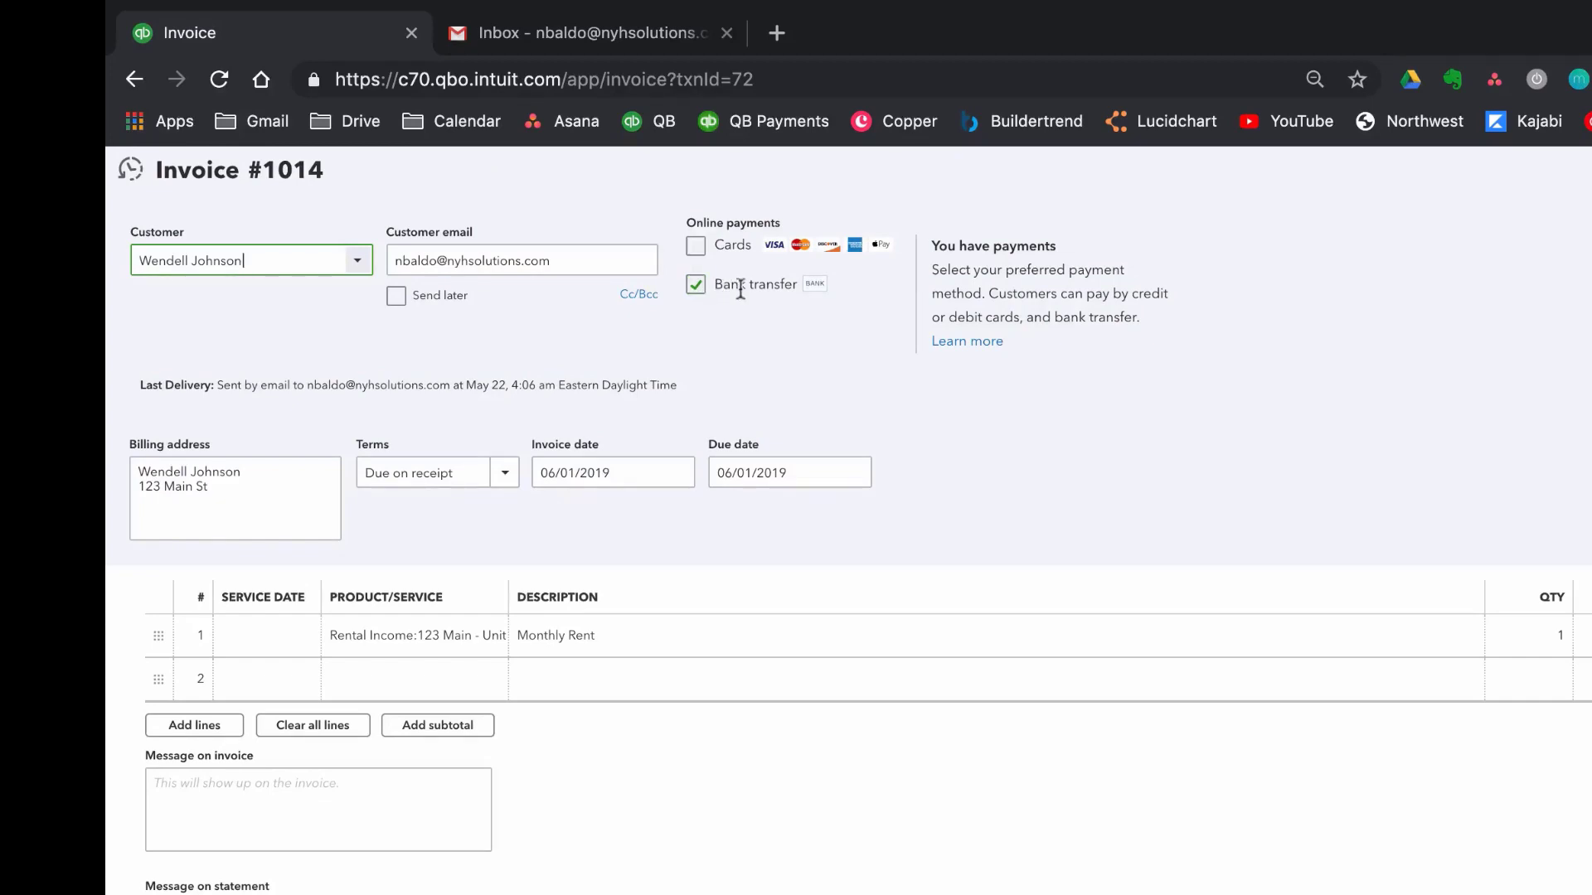
pyautogui.click(695, 279)
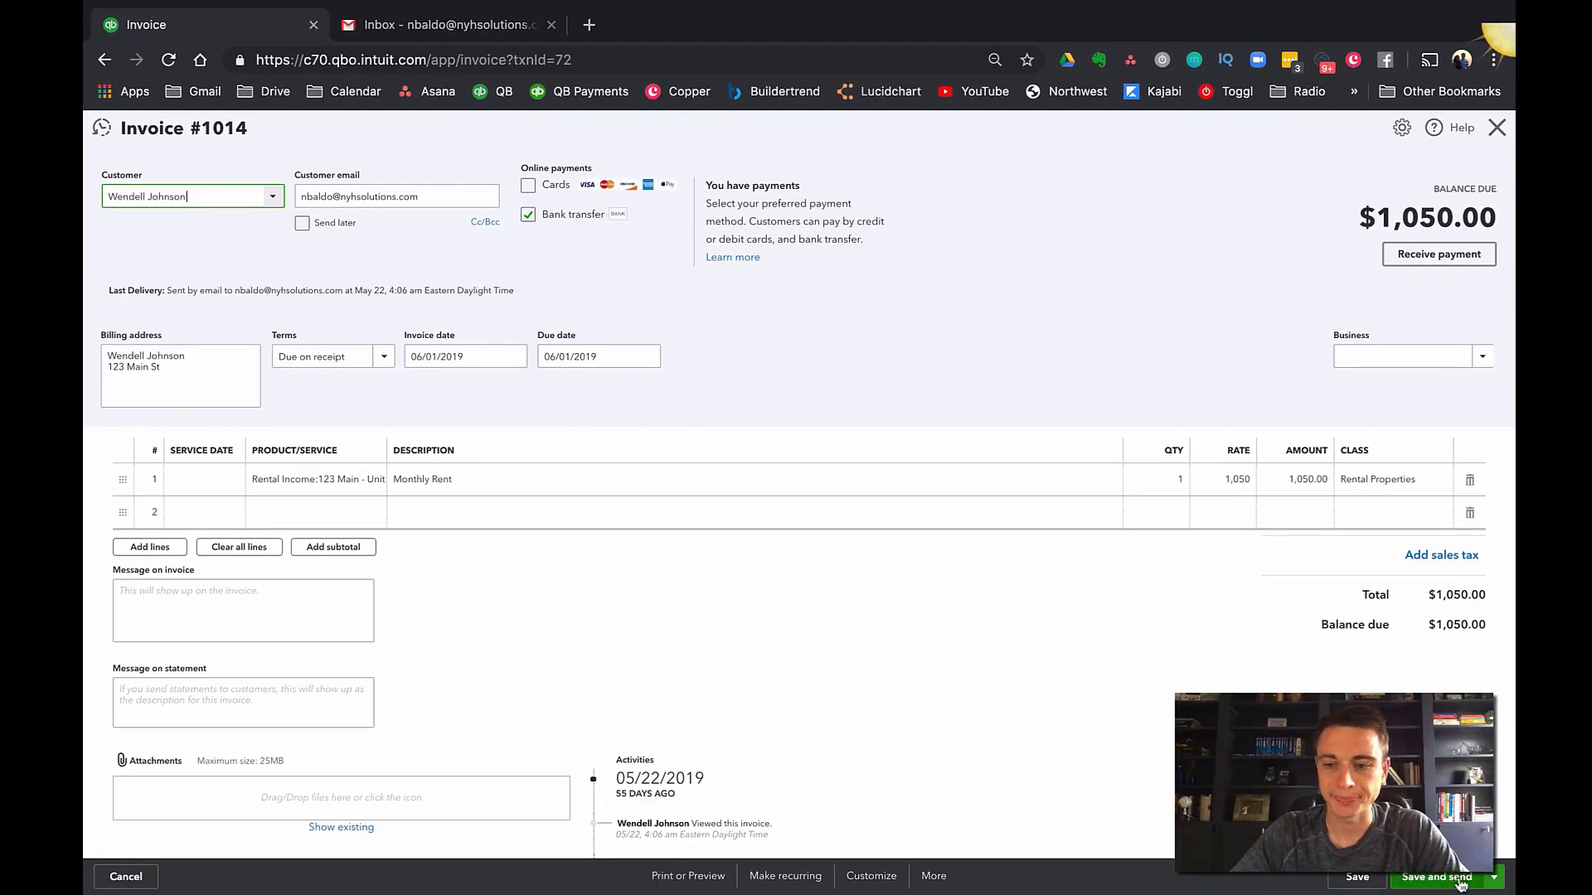
pyautogui.click(1461, 883)
pyautogui.click(668, 563)
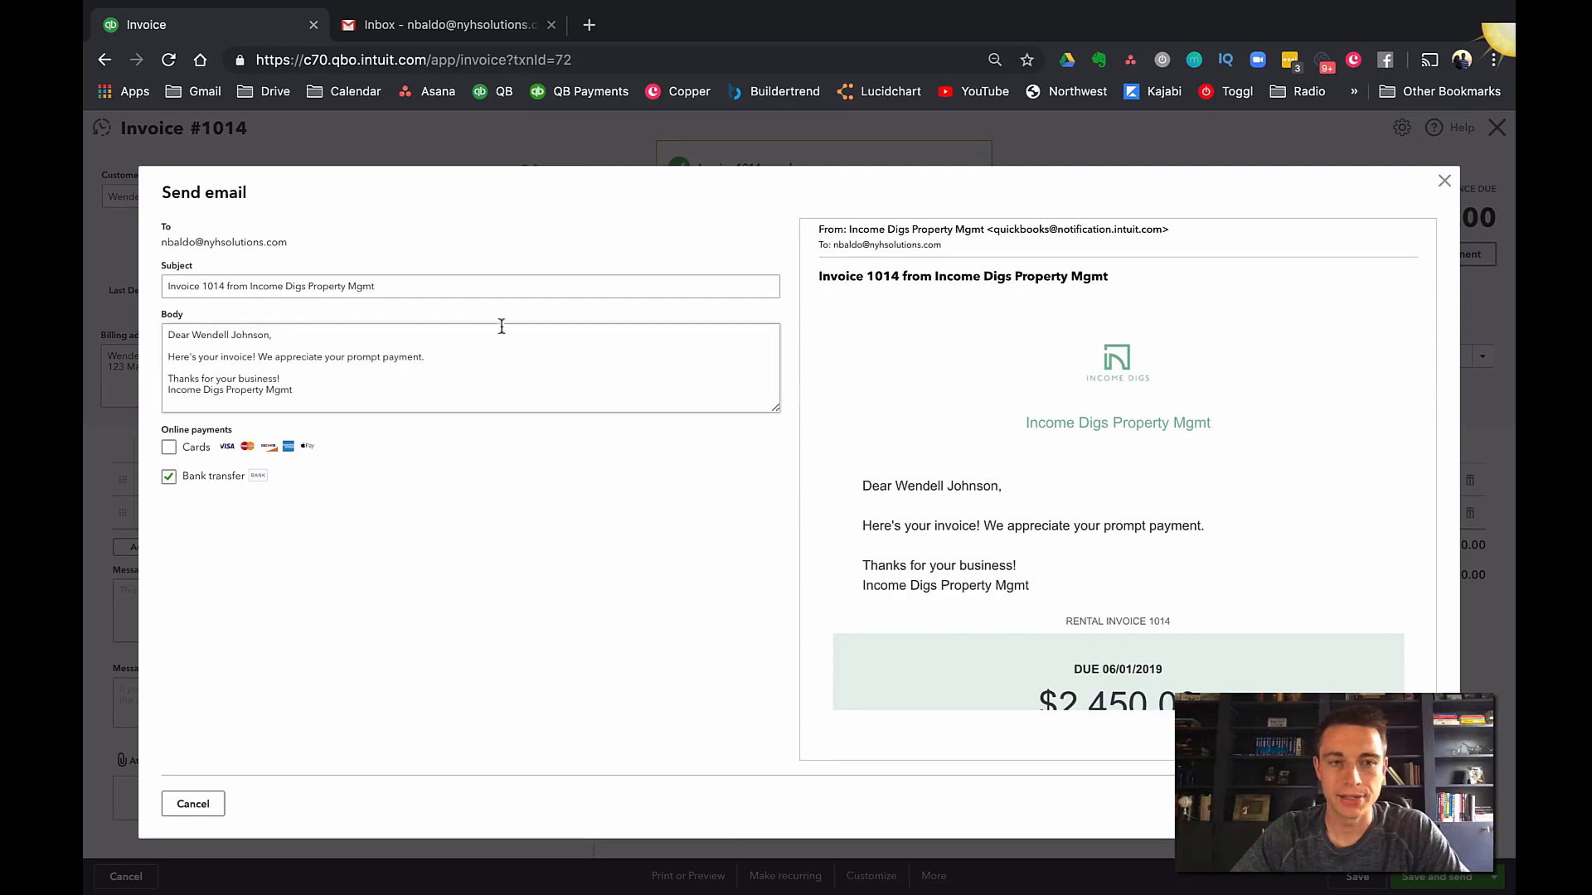
pyautogui.click(1401, 804)
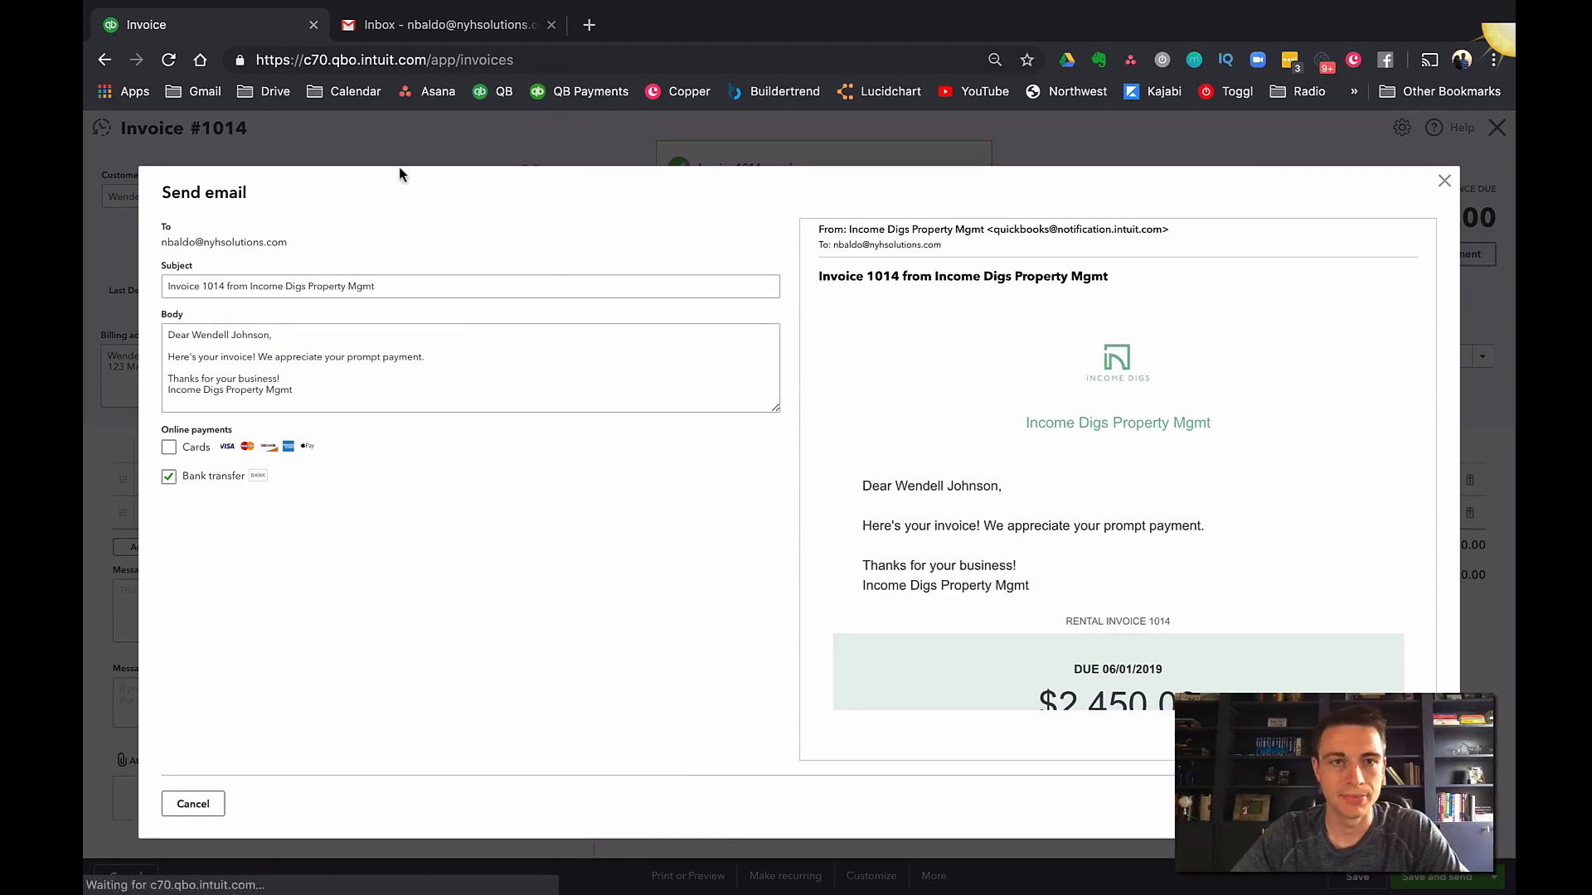
# Step: Switch to Gmail, open the received invoice 1014 email and go to its online review-and-pay page
pyautogui.click(455, 31)
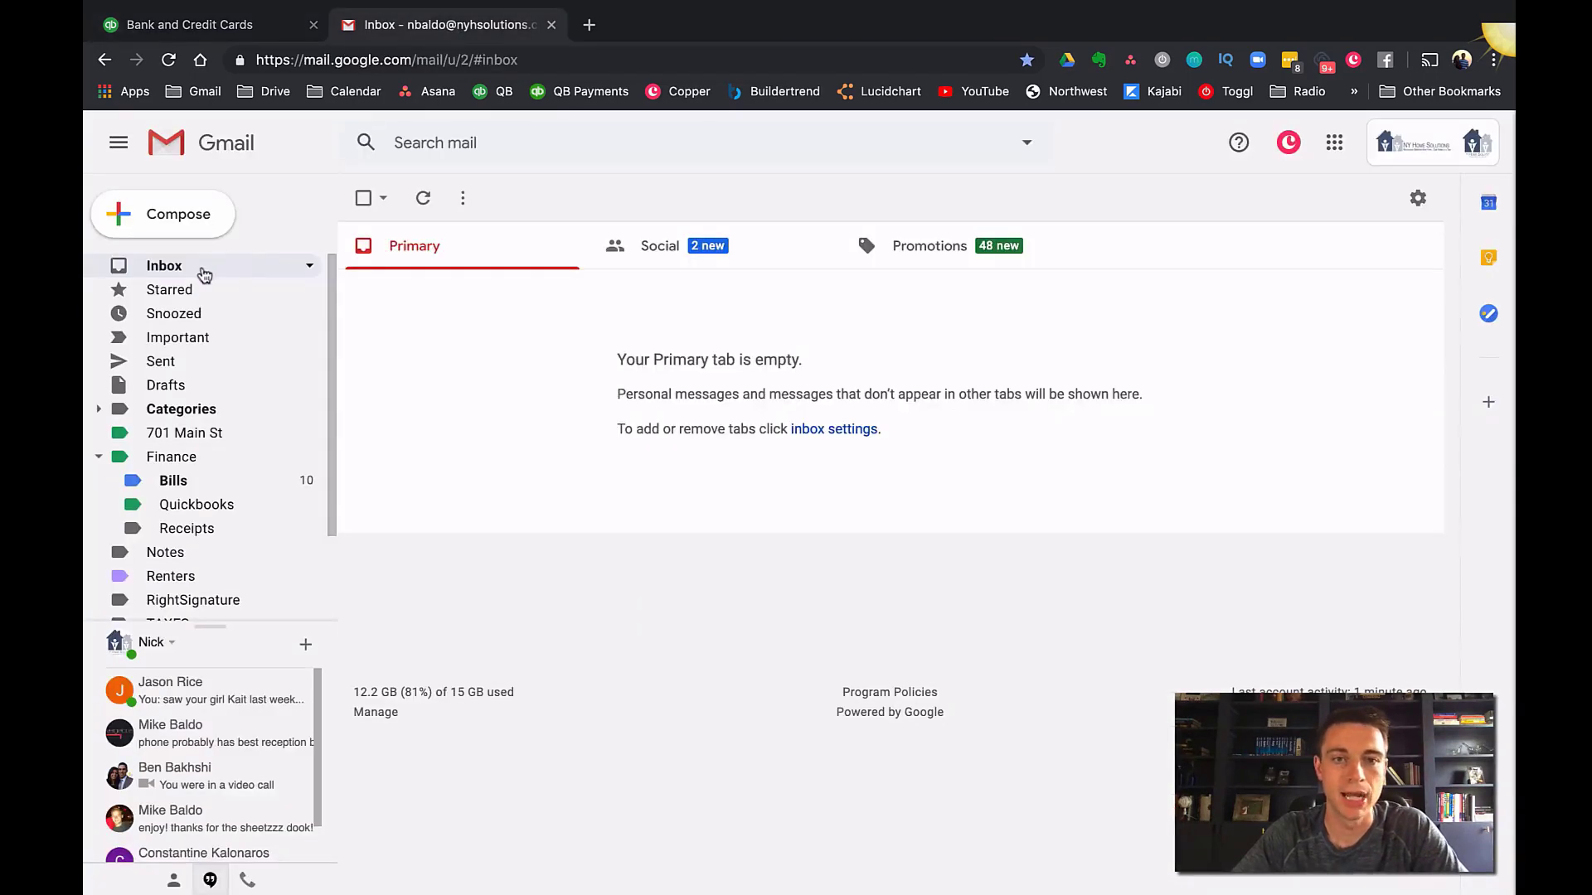
pyautogui.click(789, 284)
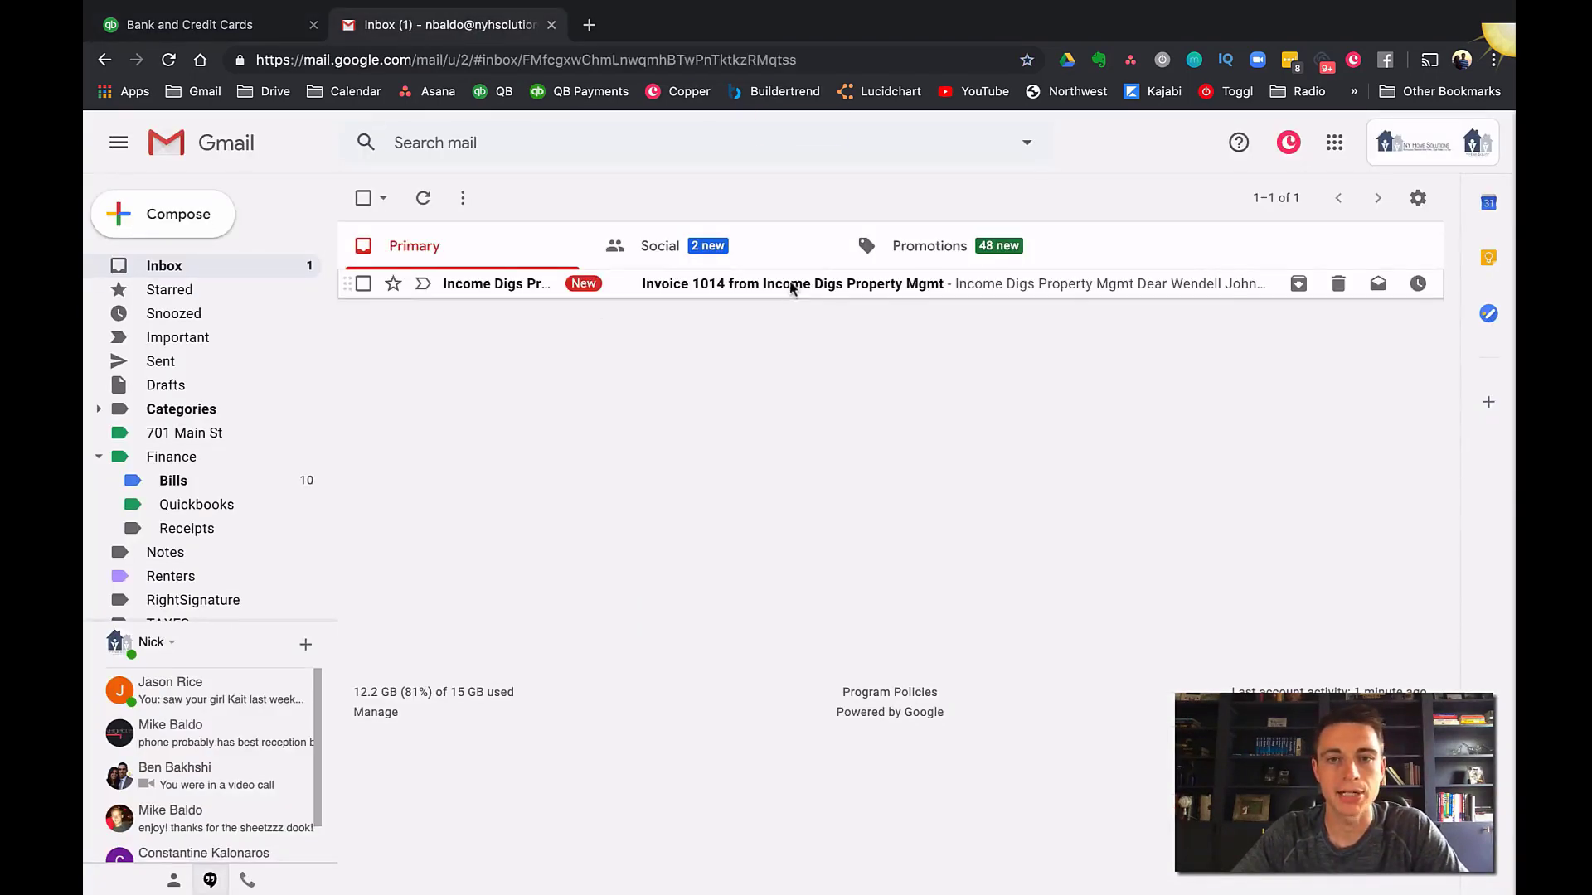
pyautogui.scroll(-5, 721, 443)
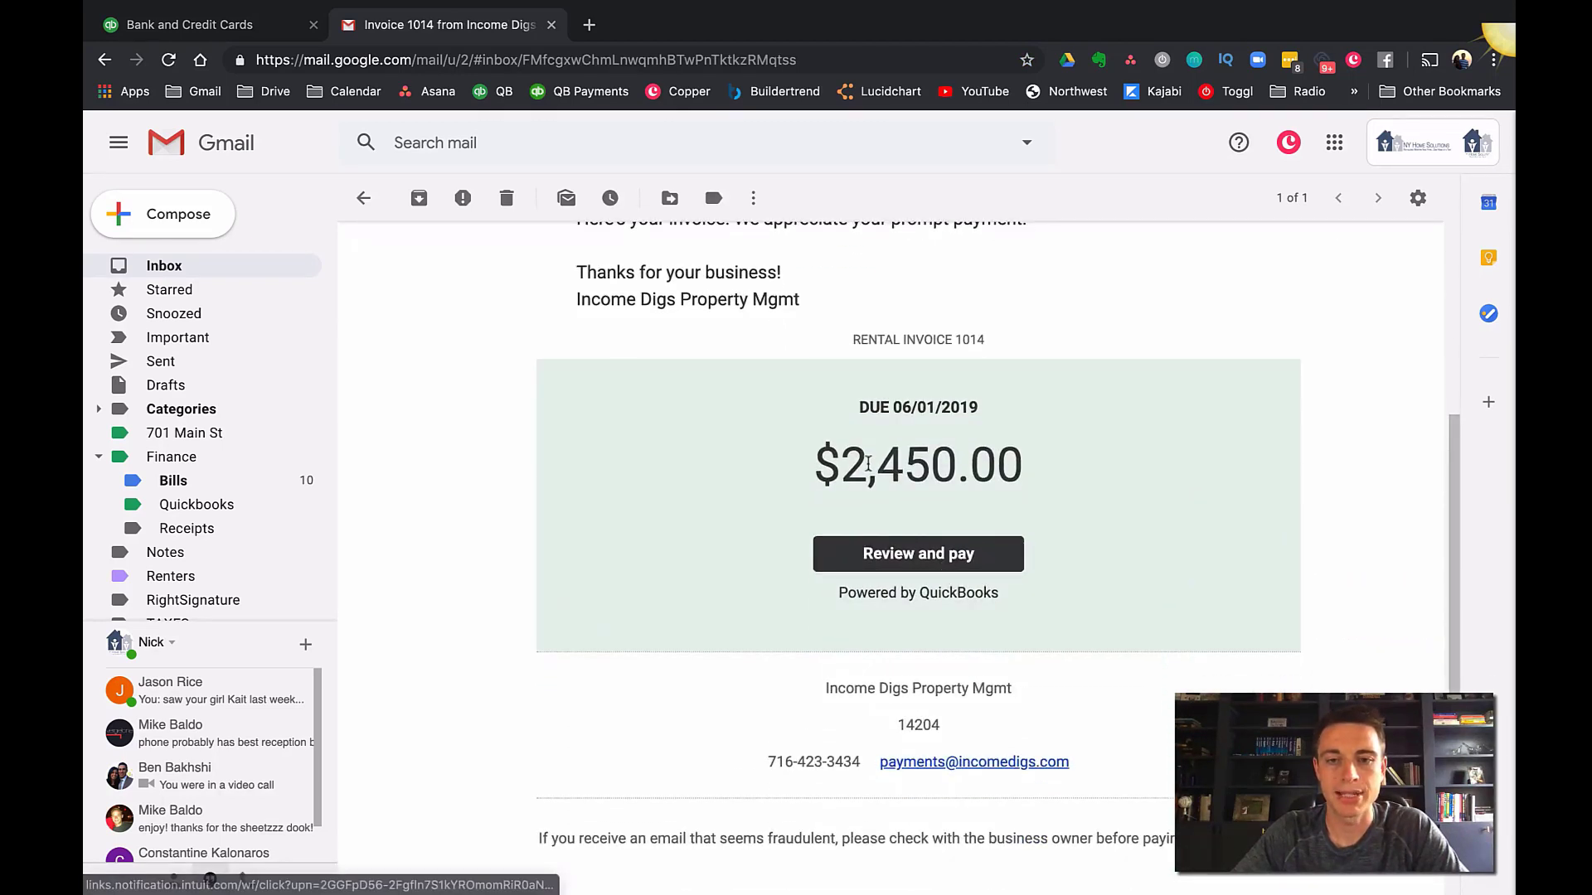
pyautogui.click(322, 26)
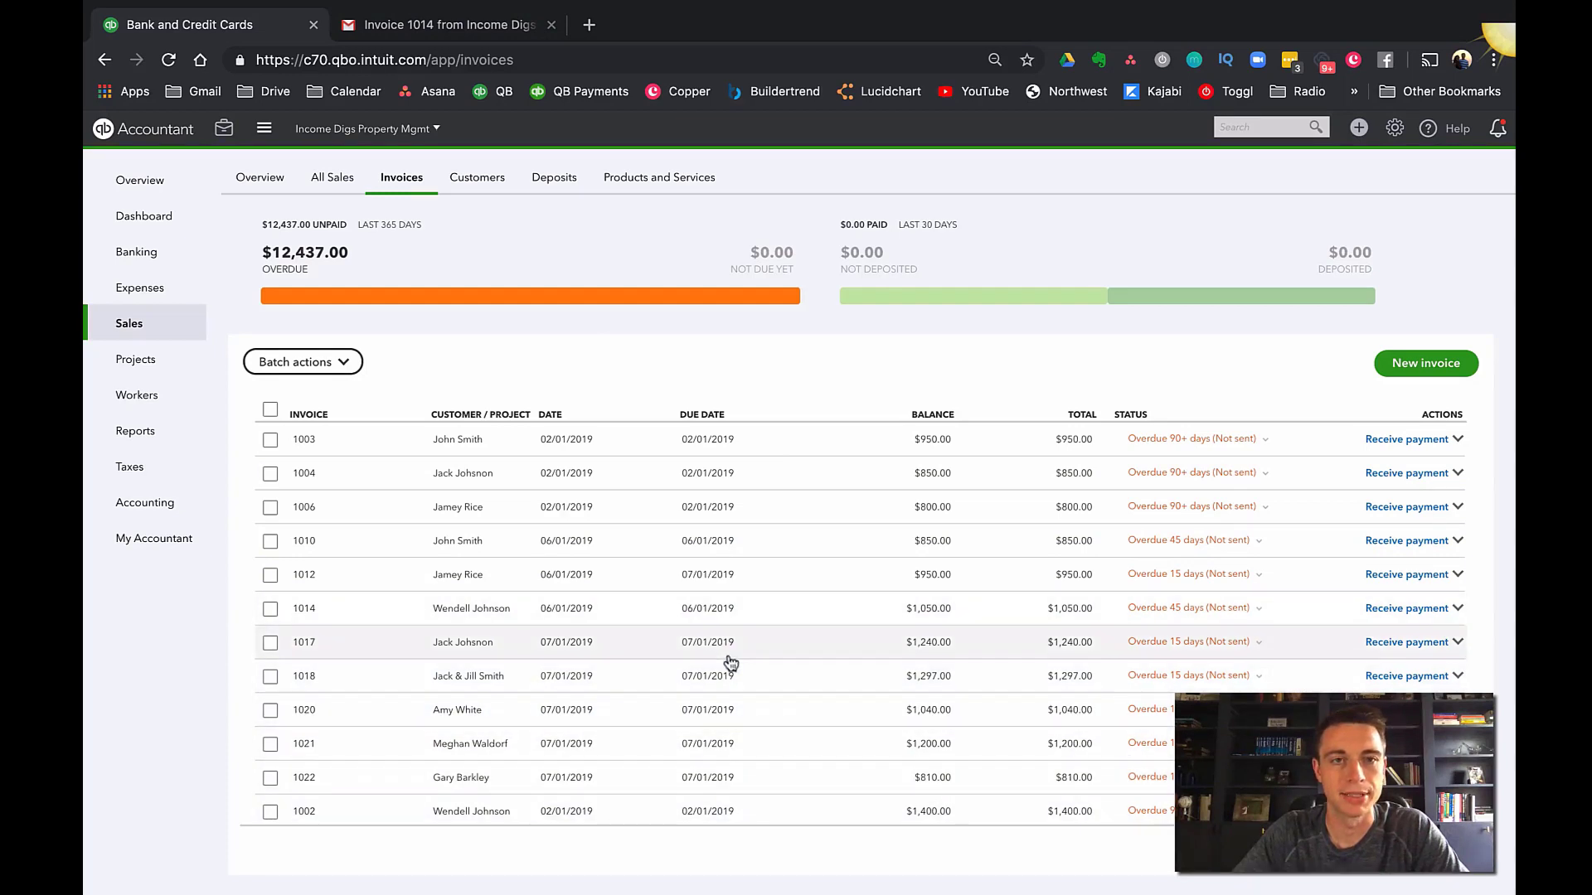
pyautogui.click(440, 24)
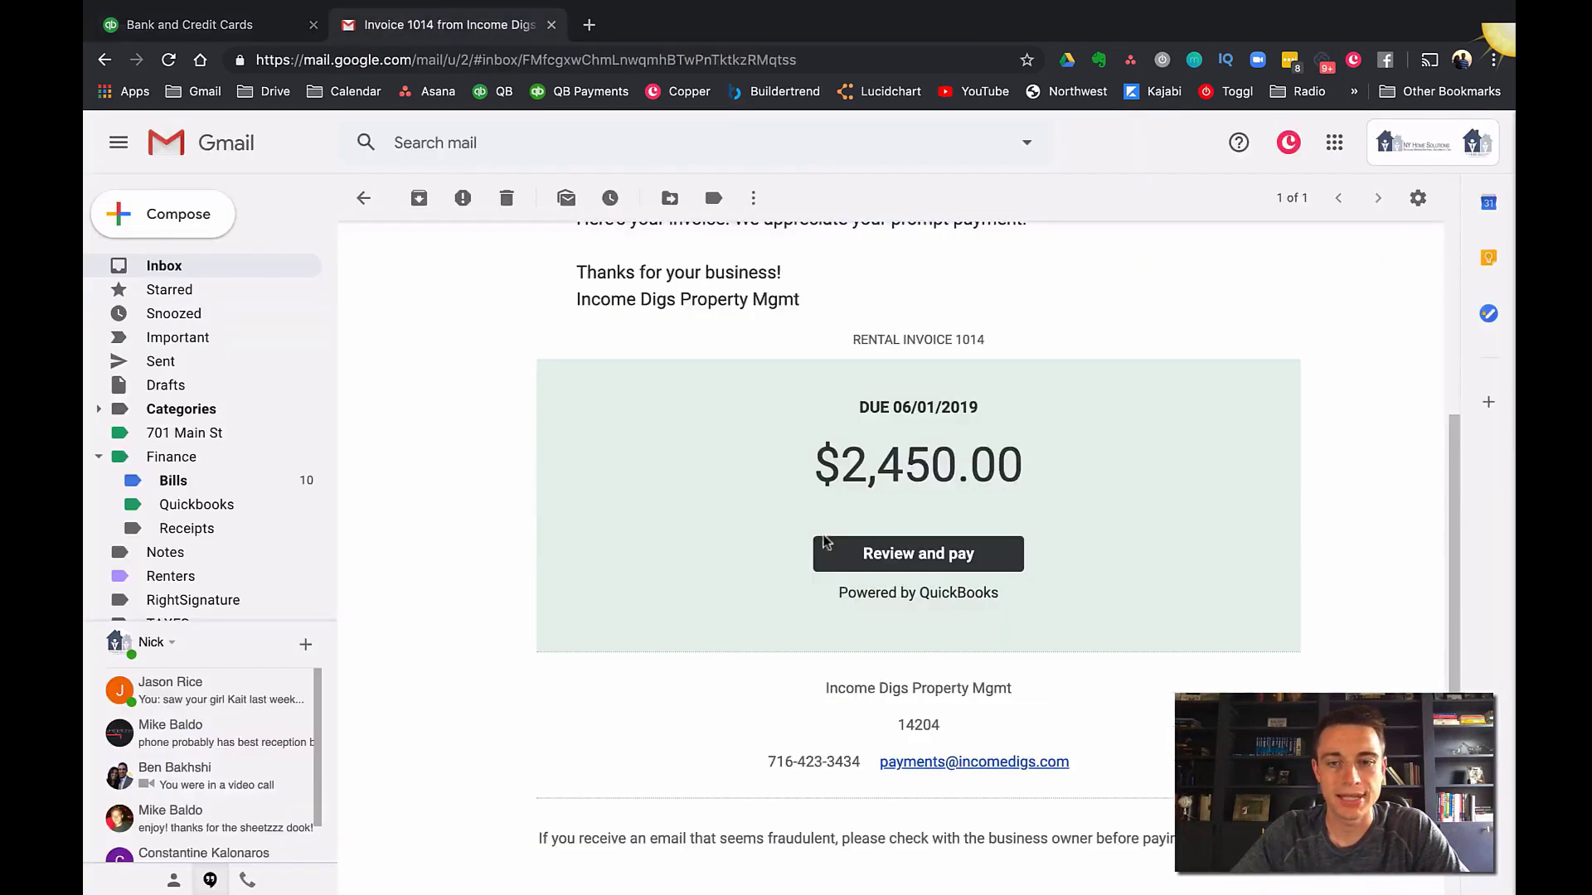
pyautogui.click(918, 561)
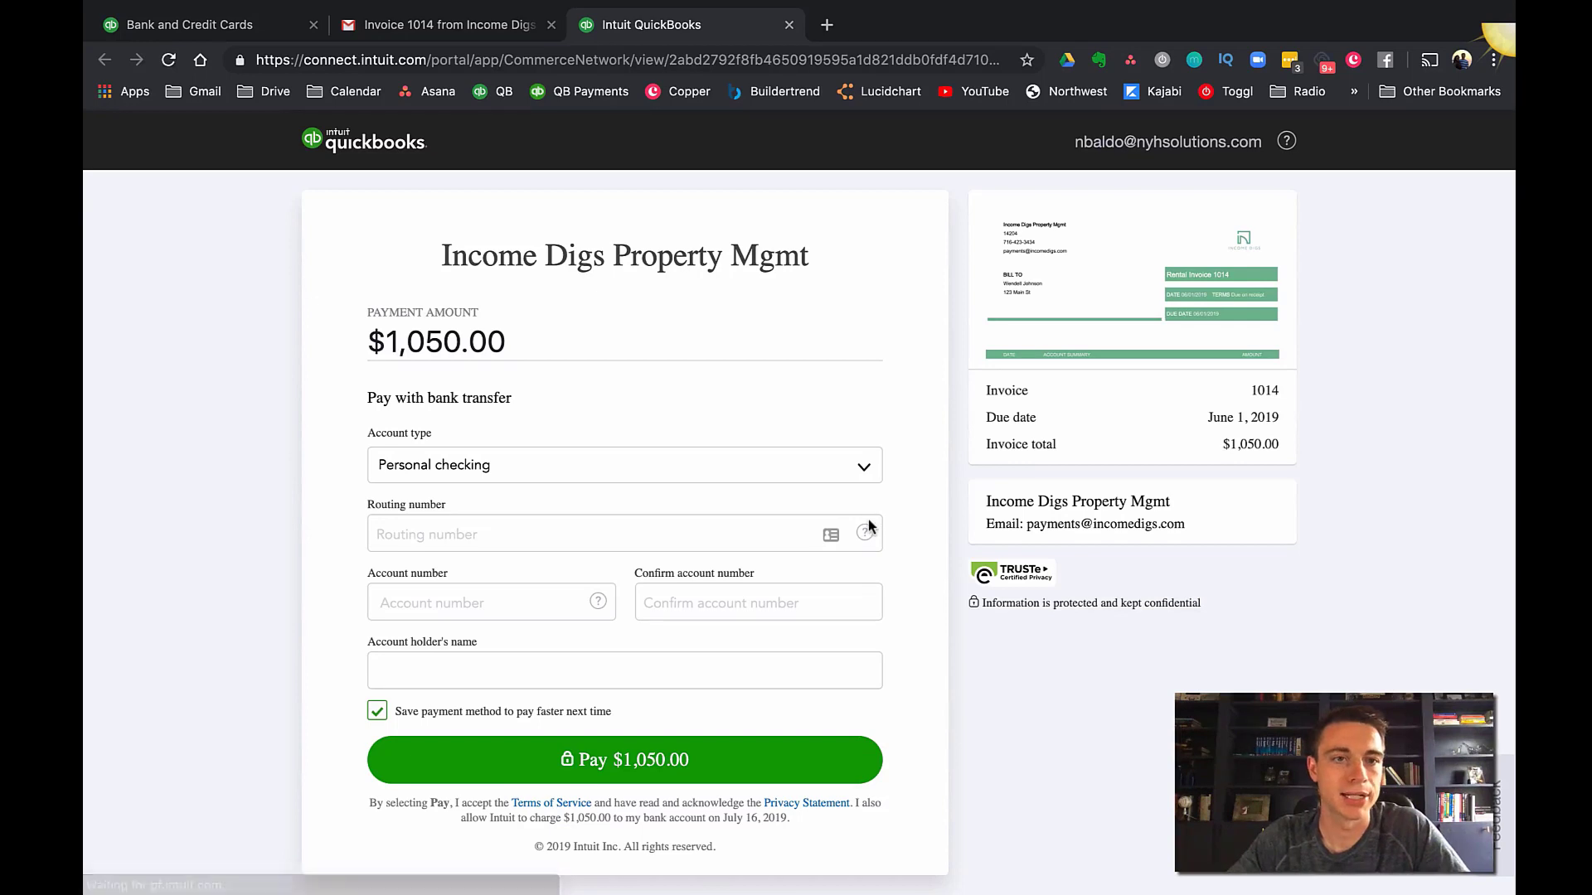
# Step: Return to QuickBooks, receive the payment for invoice 1003 with payment date 02/01/2019, and save it
pyautogui.click(212, 28)
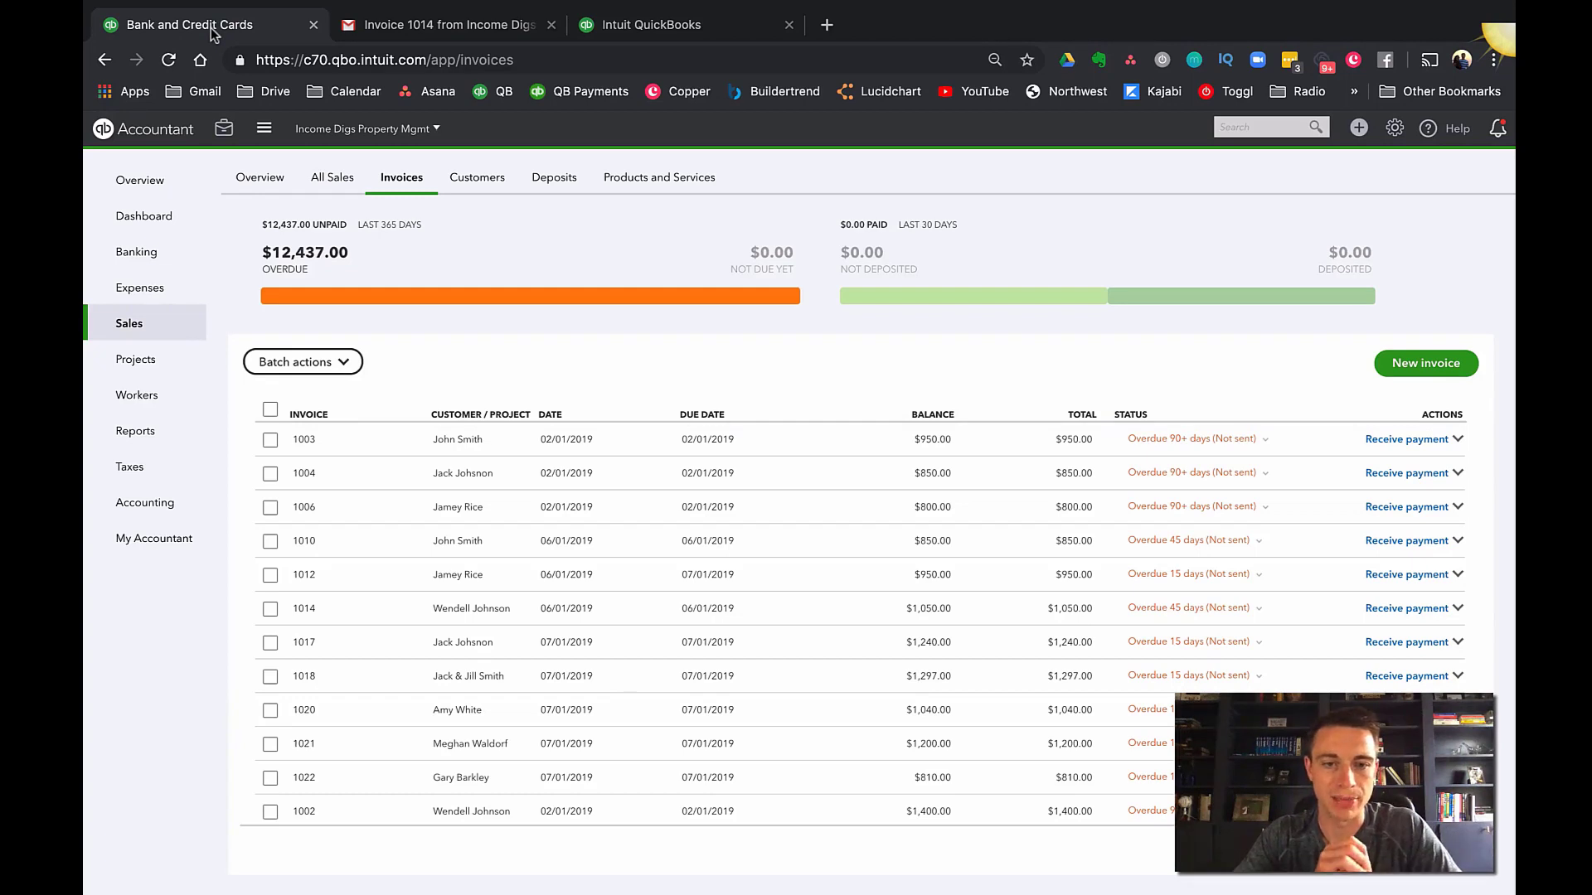
pyautogui.click(580, 455)
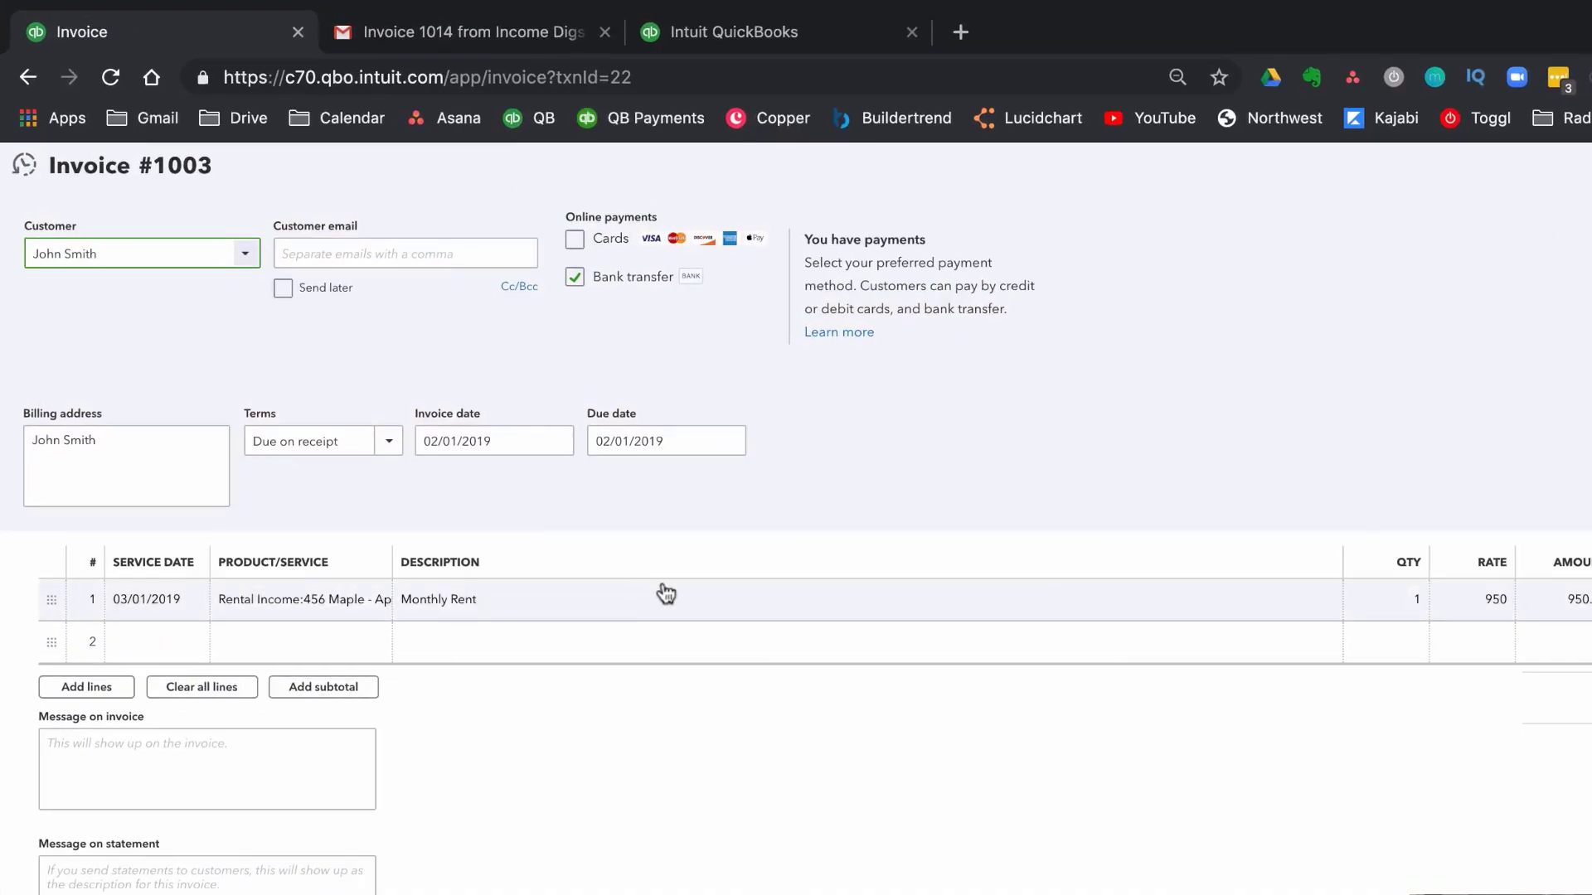
pyautogui.click(1591, 299)
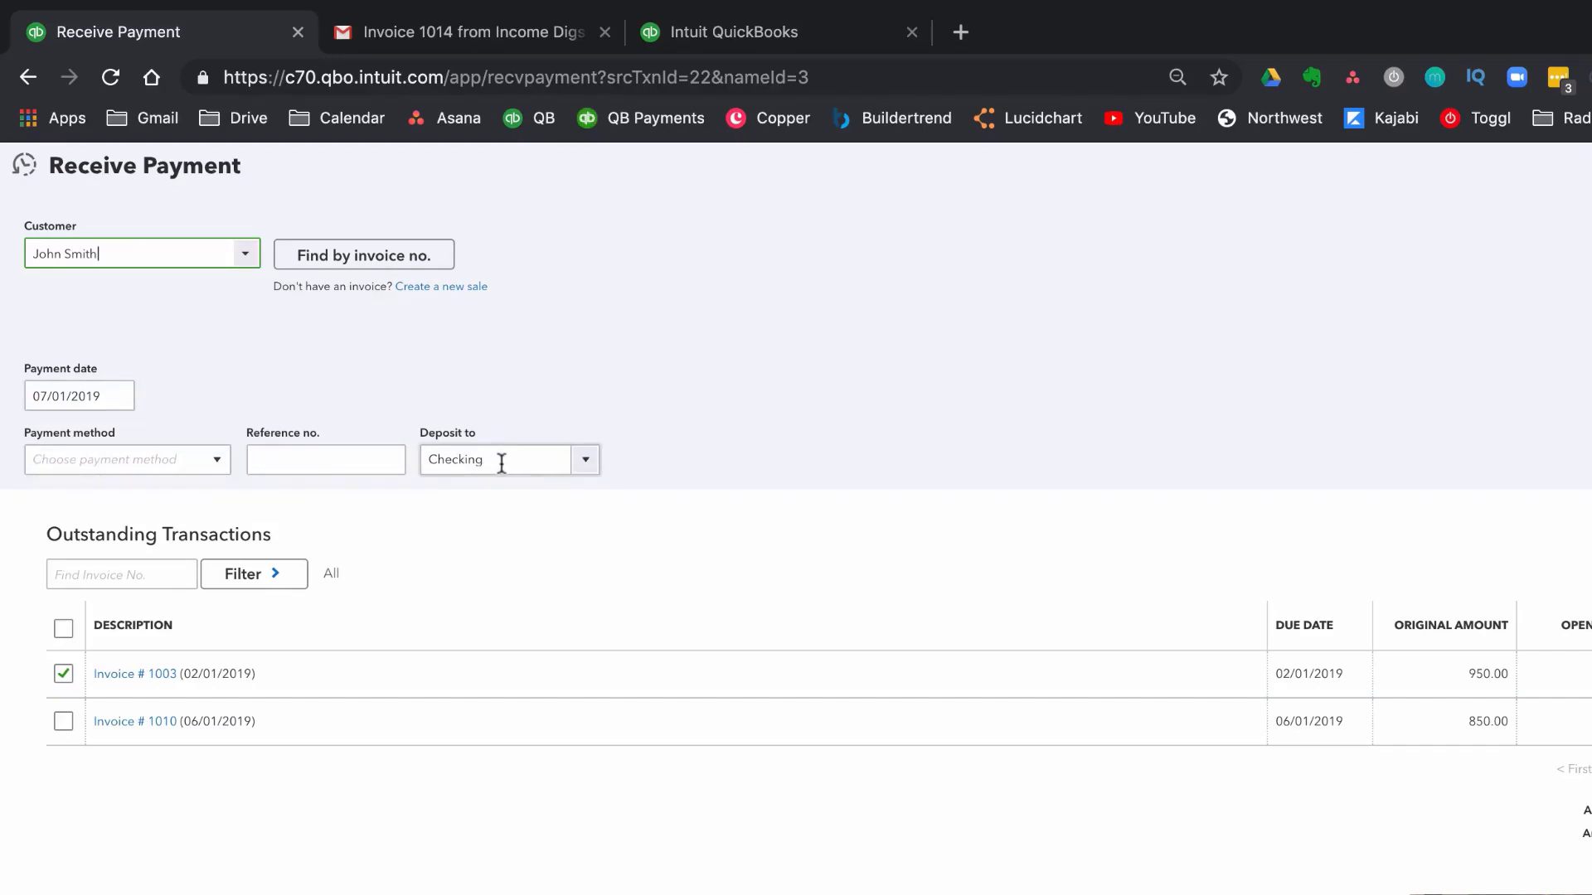
pyautogui.click(101, 393)
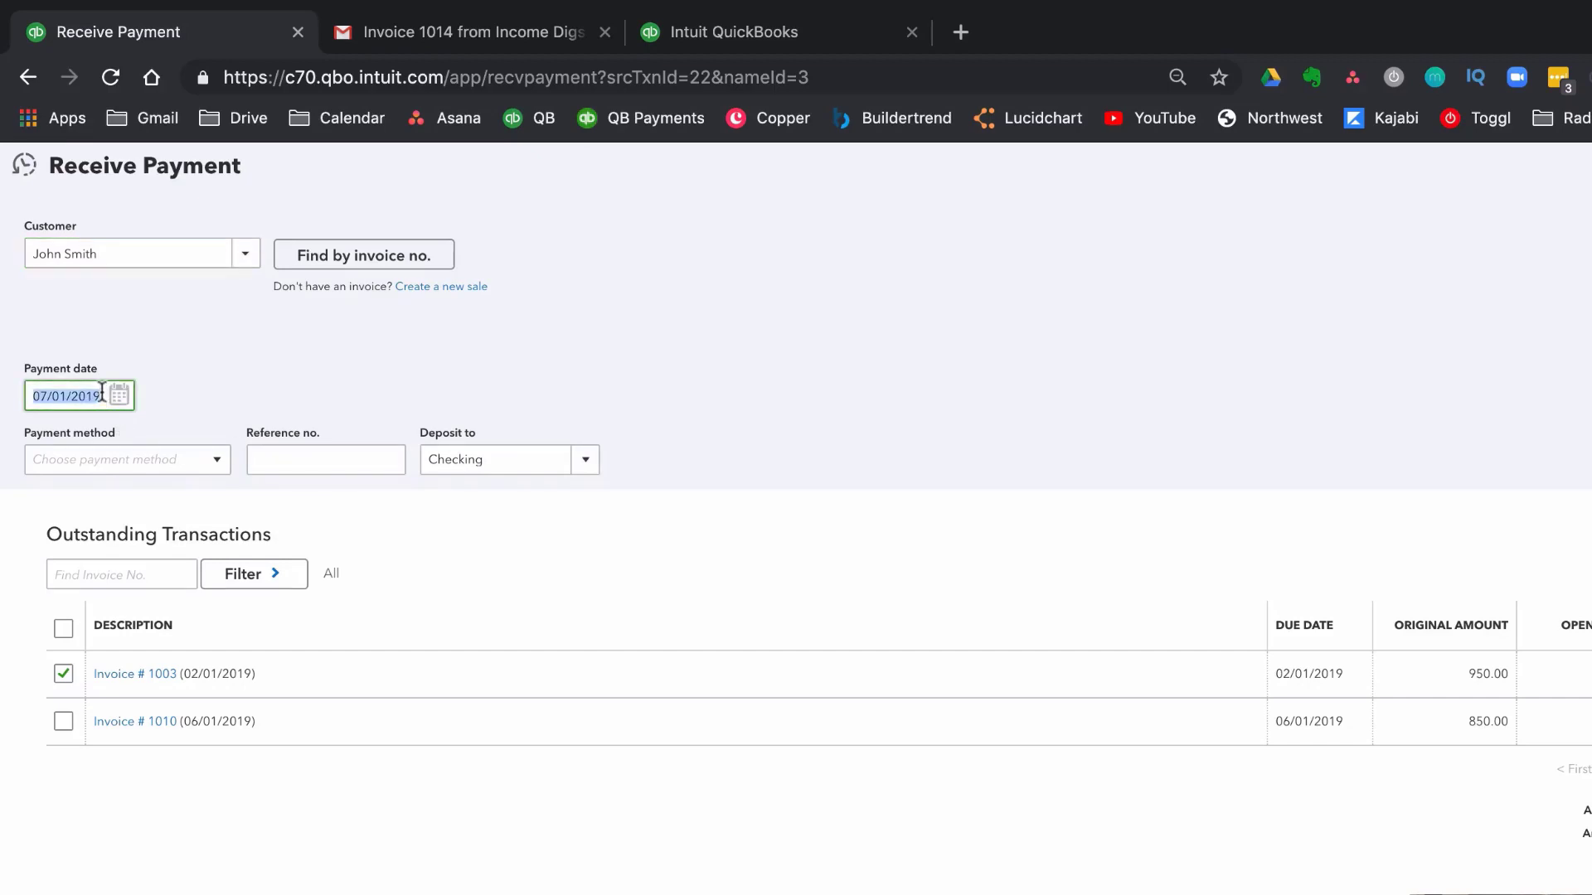
pyautogui.write('02/01/2019')
pyautogui.press('Tab')
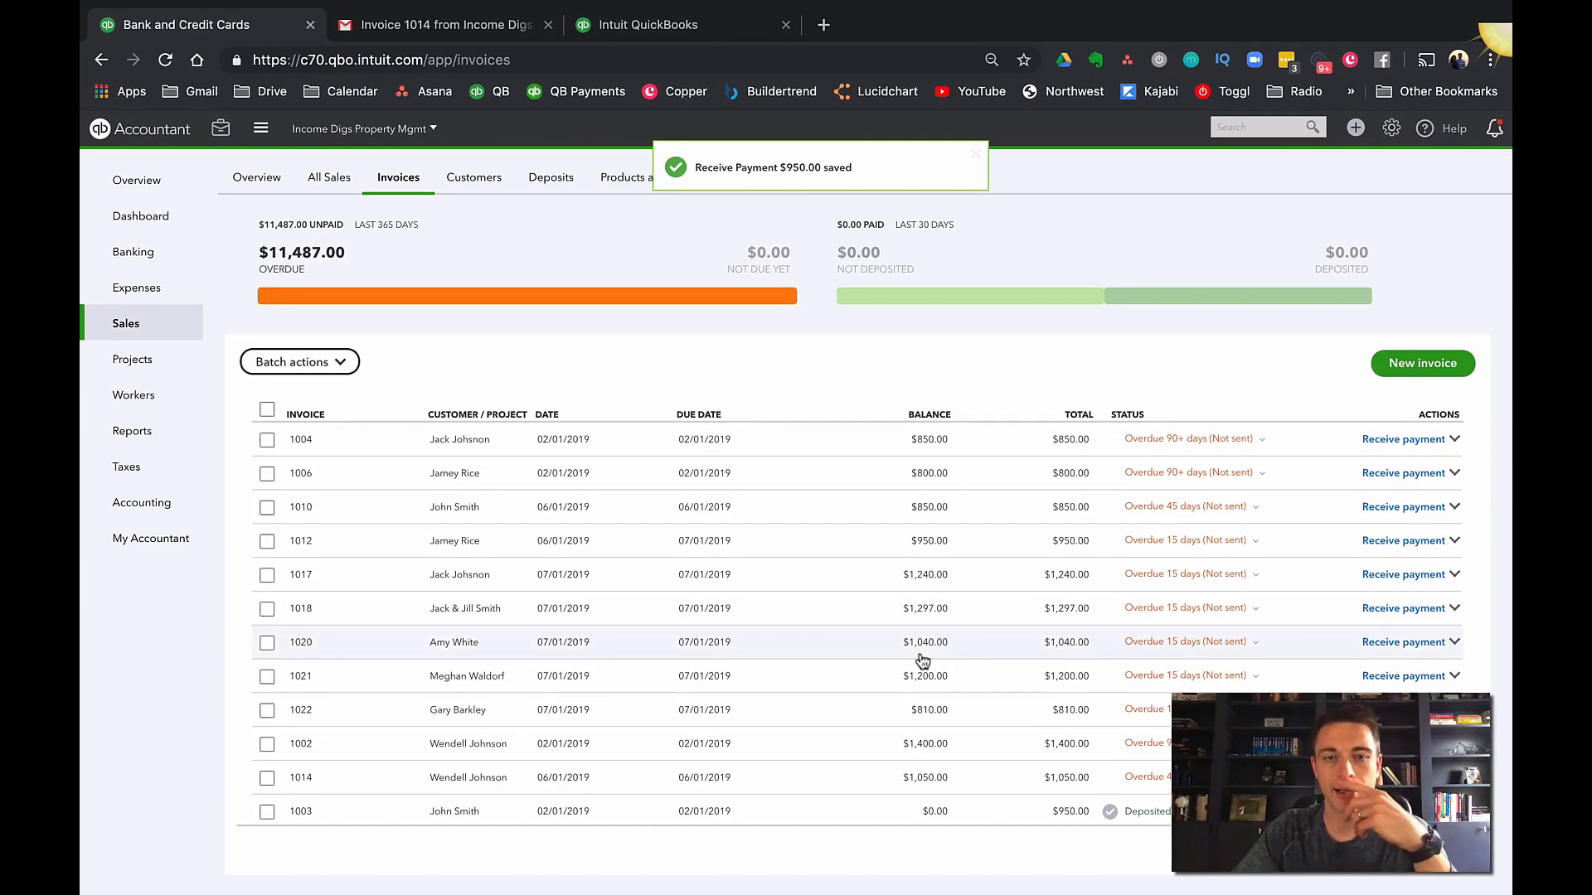
# Step: Open invoice 1004, receive its full 850.00 payment and save it
pyautogui.click(756, 445)
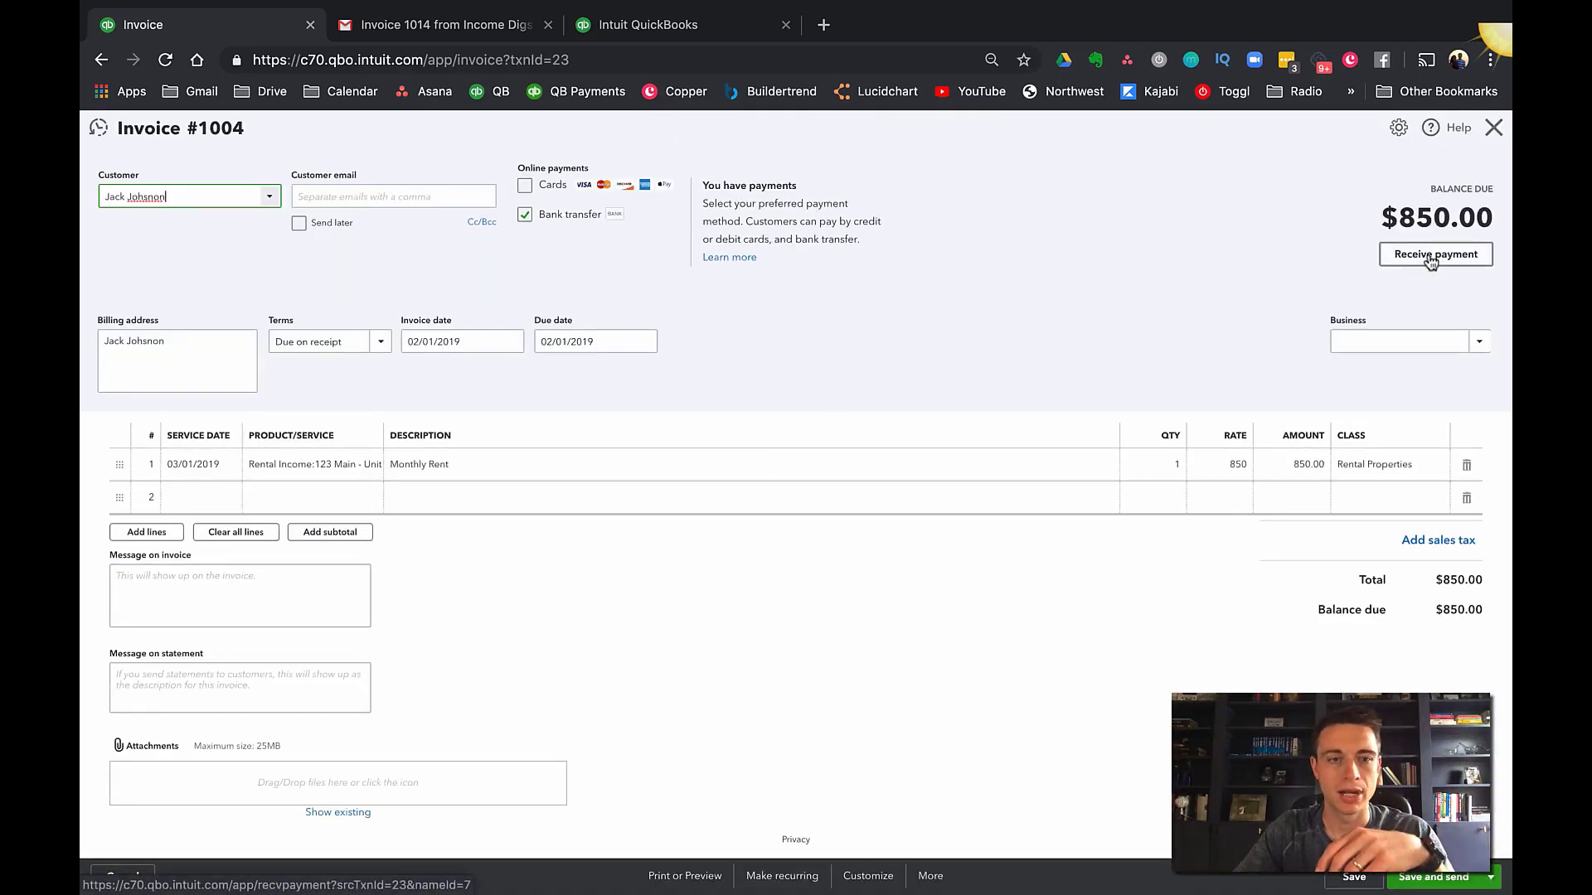
pyautogui.click(1430, 259)
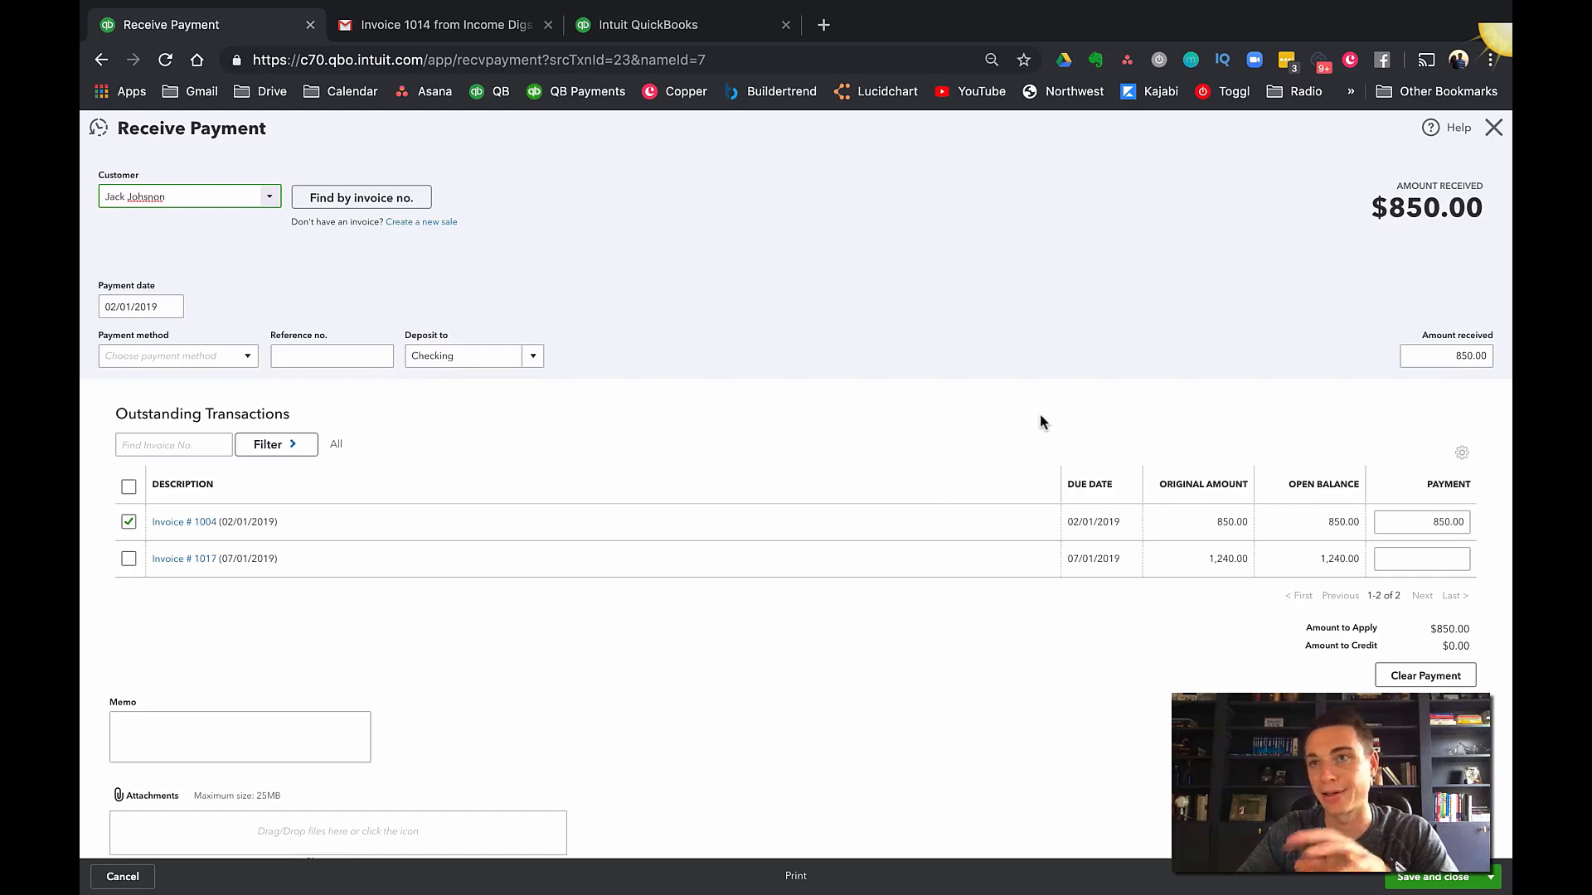
pyautogui.click(1459, 885)
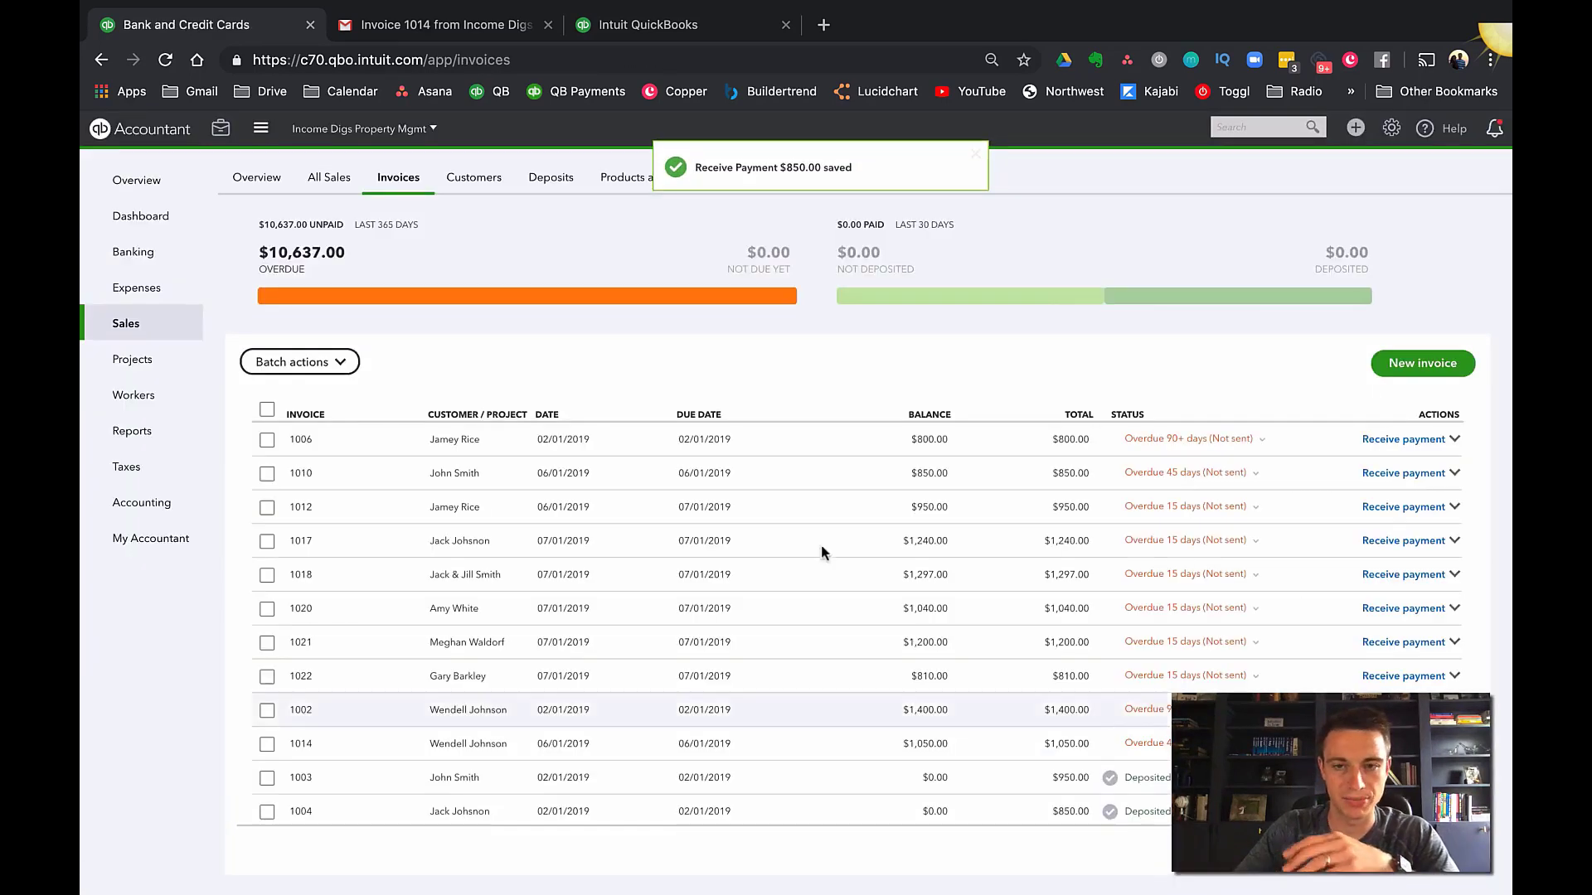
# Step: Receive the full 800.00 payment for invoice 1006, choosing Checking as the deposit account, and save it
pyautogui.click(748, 450)
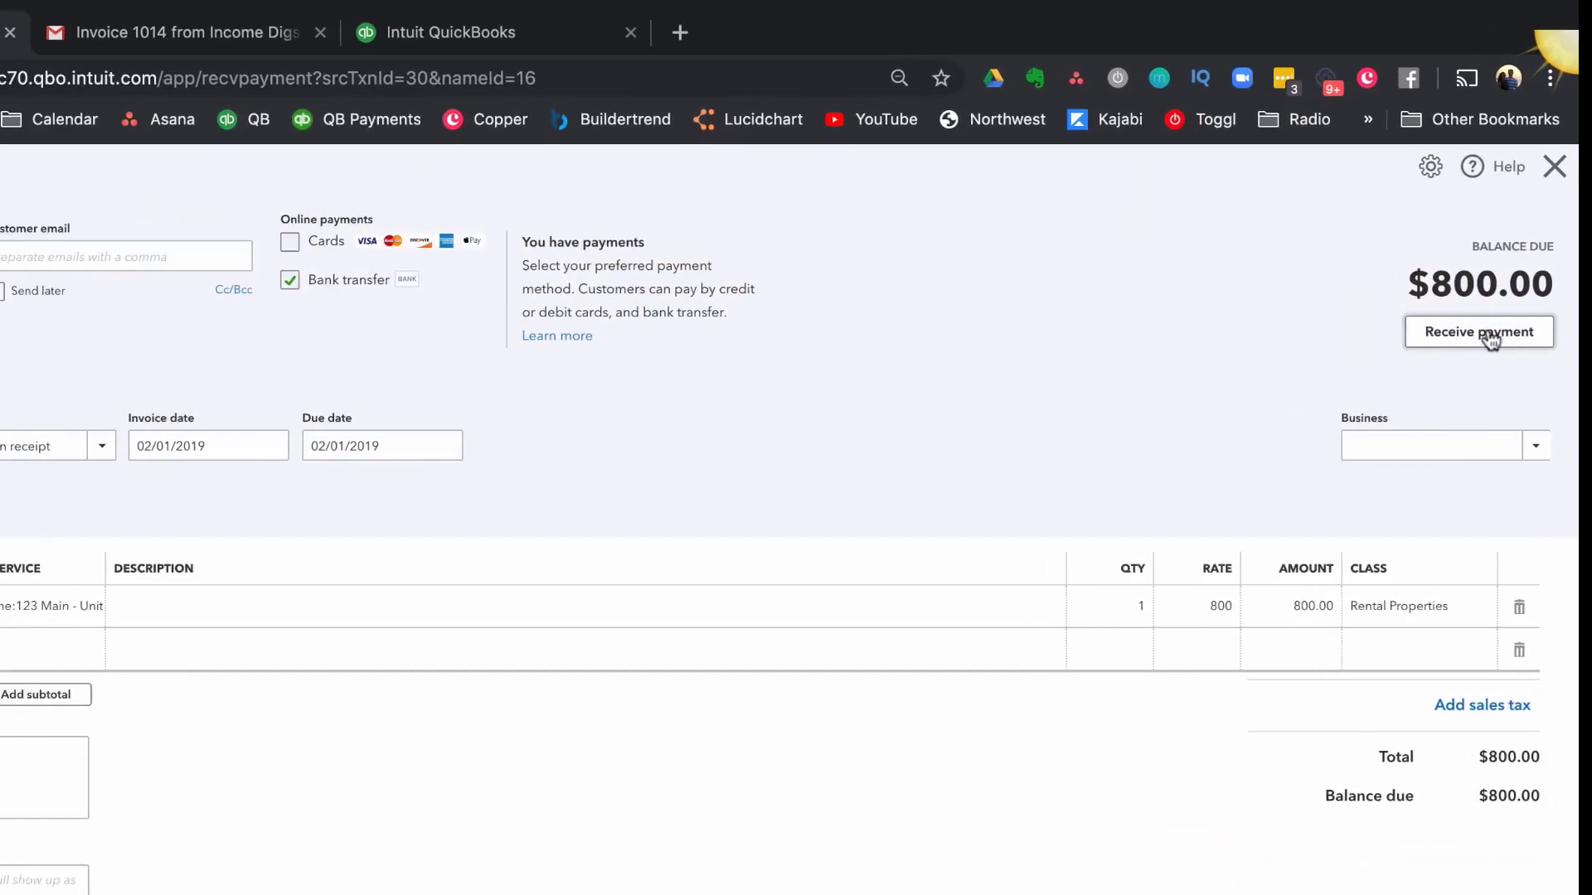
pyautogui.click(1400, 336)
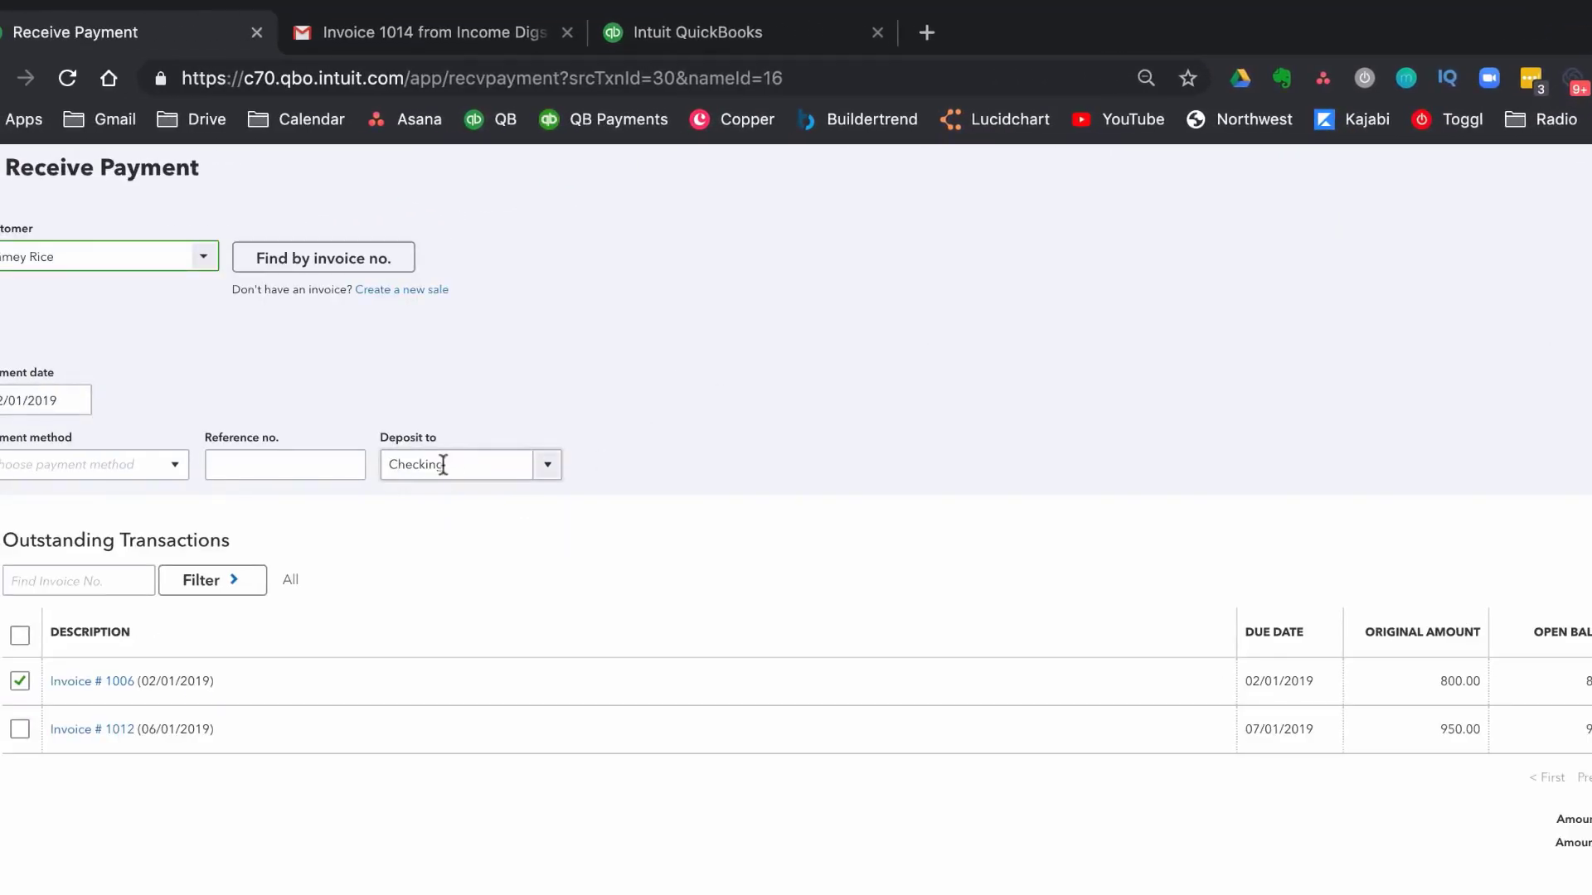
pyautogui.click(549, 471)
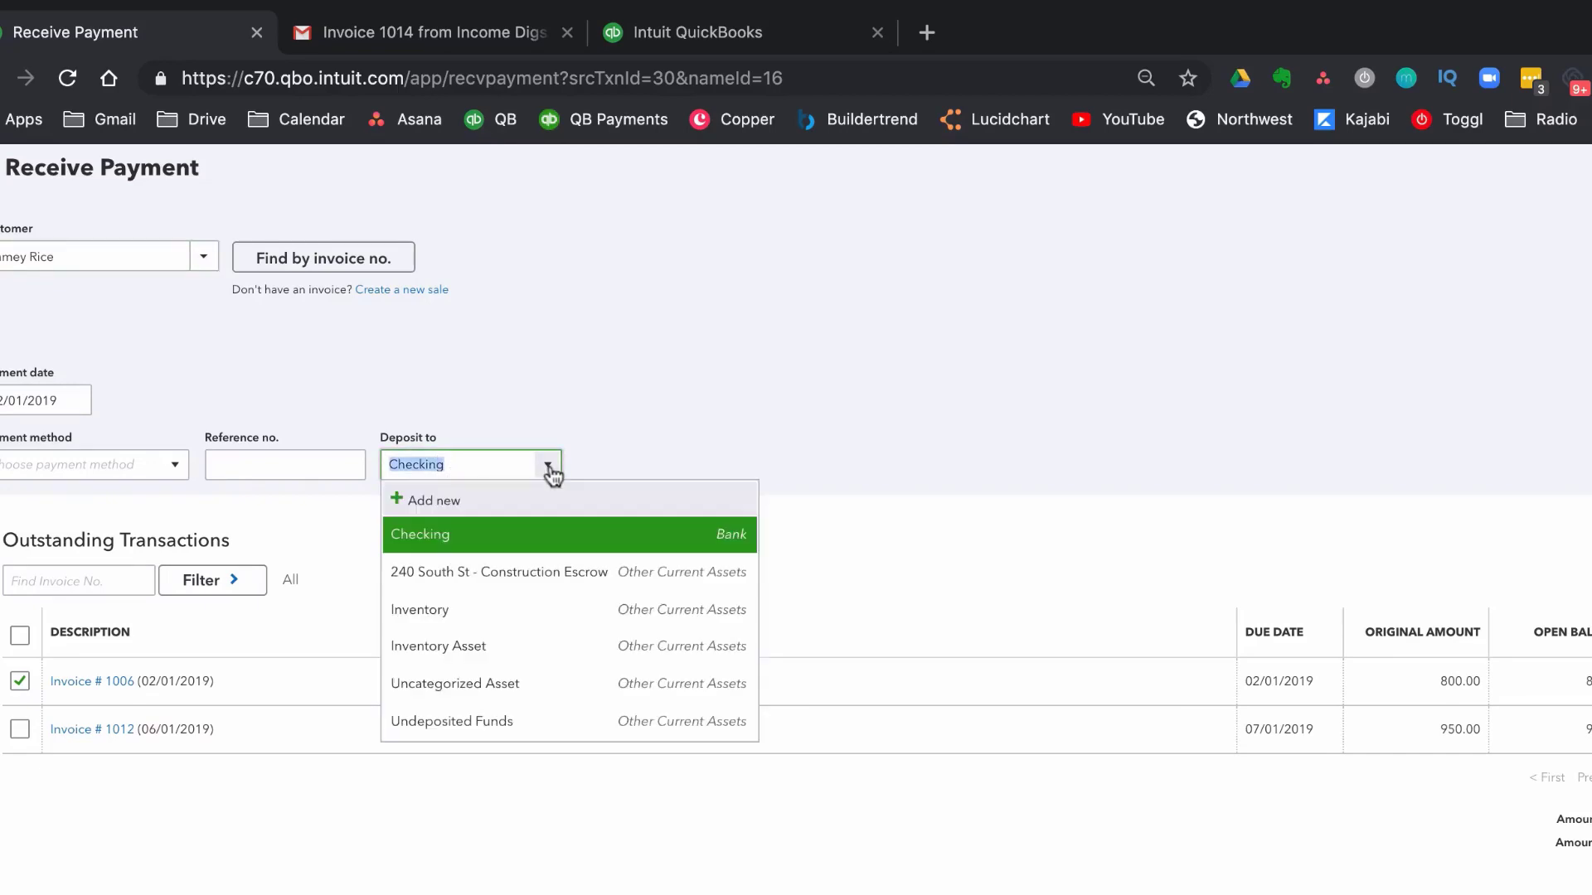
pyautogui.write('unde')
pyautogui.press('super+a')
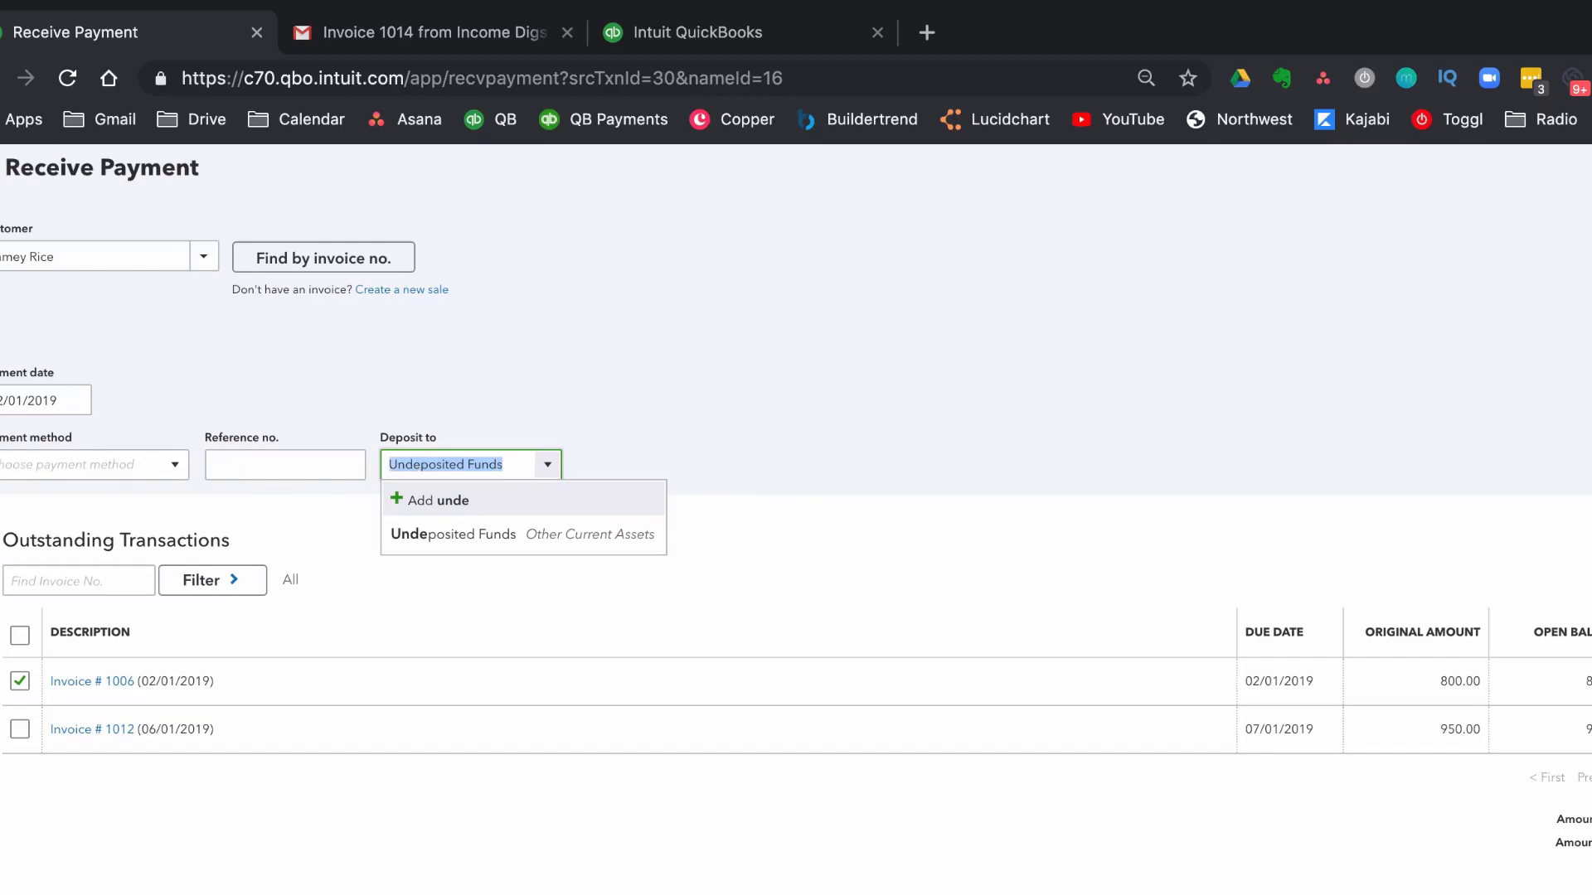
pyautogui.write('check')
pyautogui.click(474, 539)
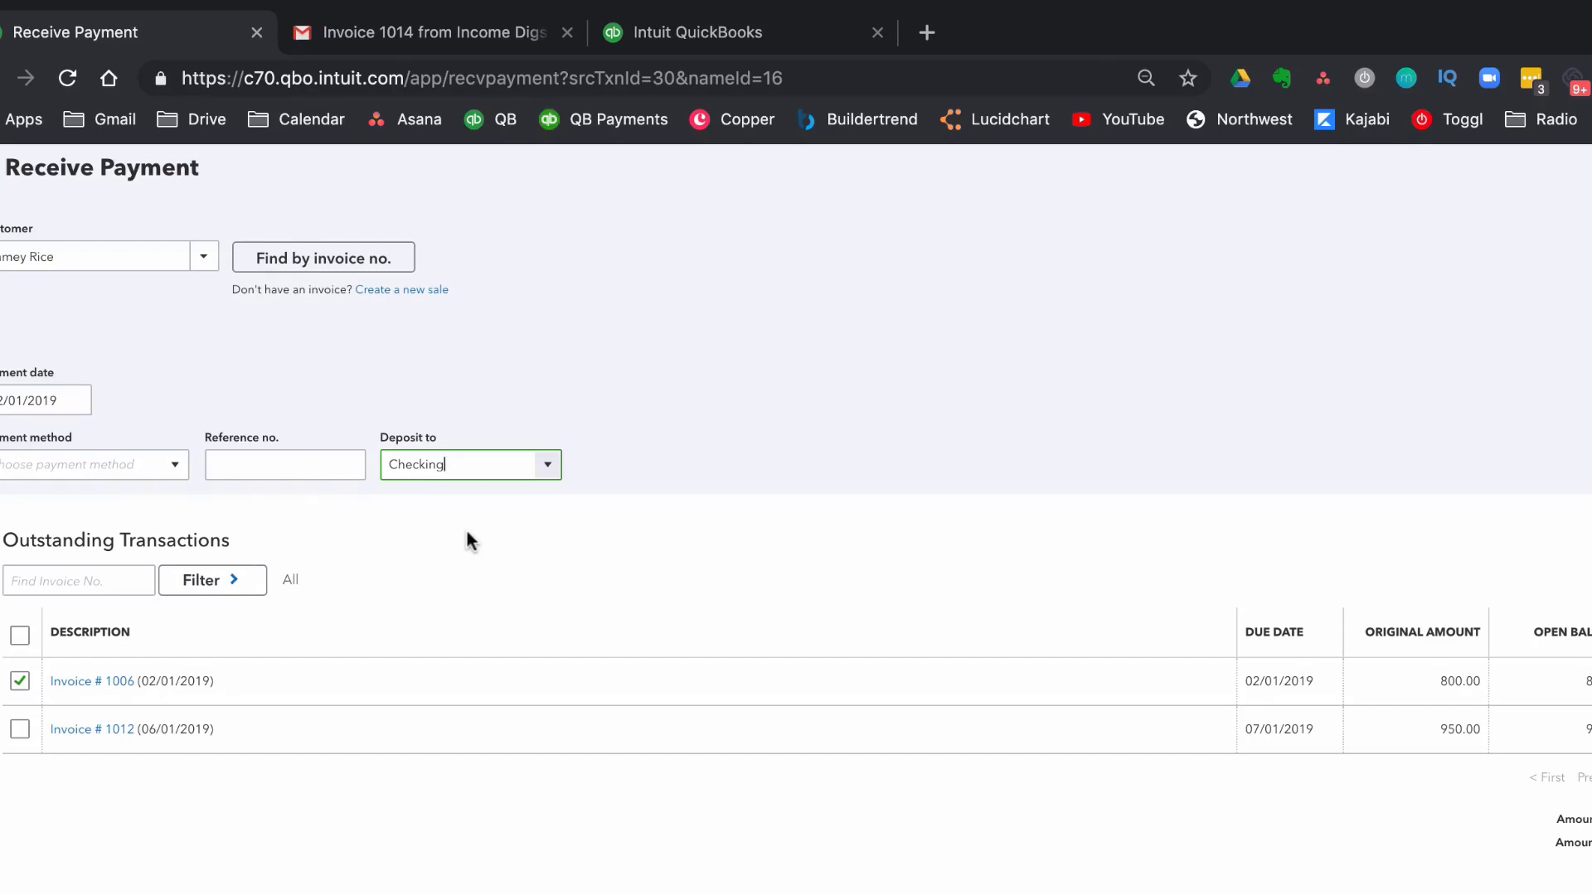
pyautogui.click(1418, 877)
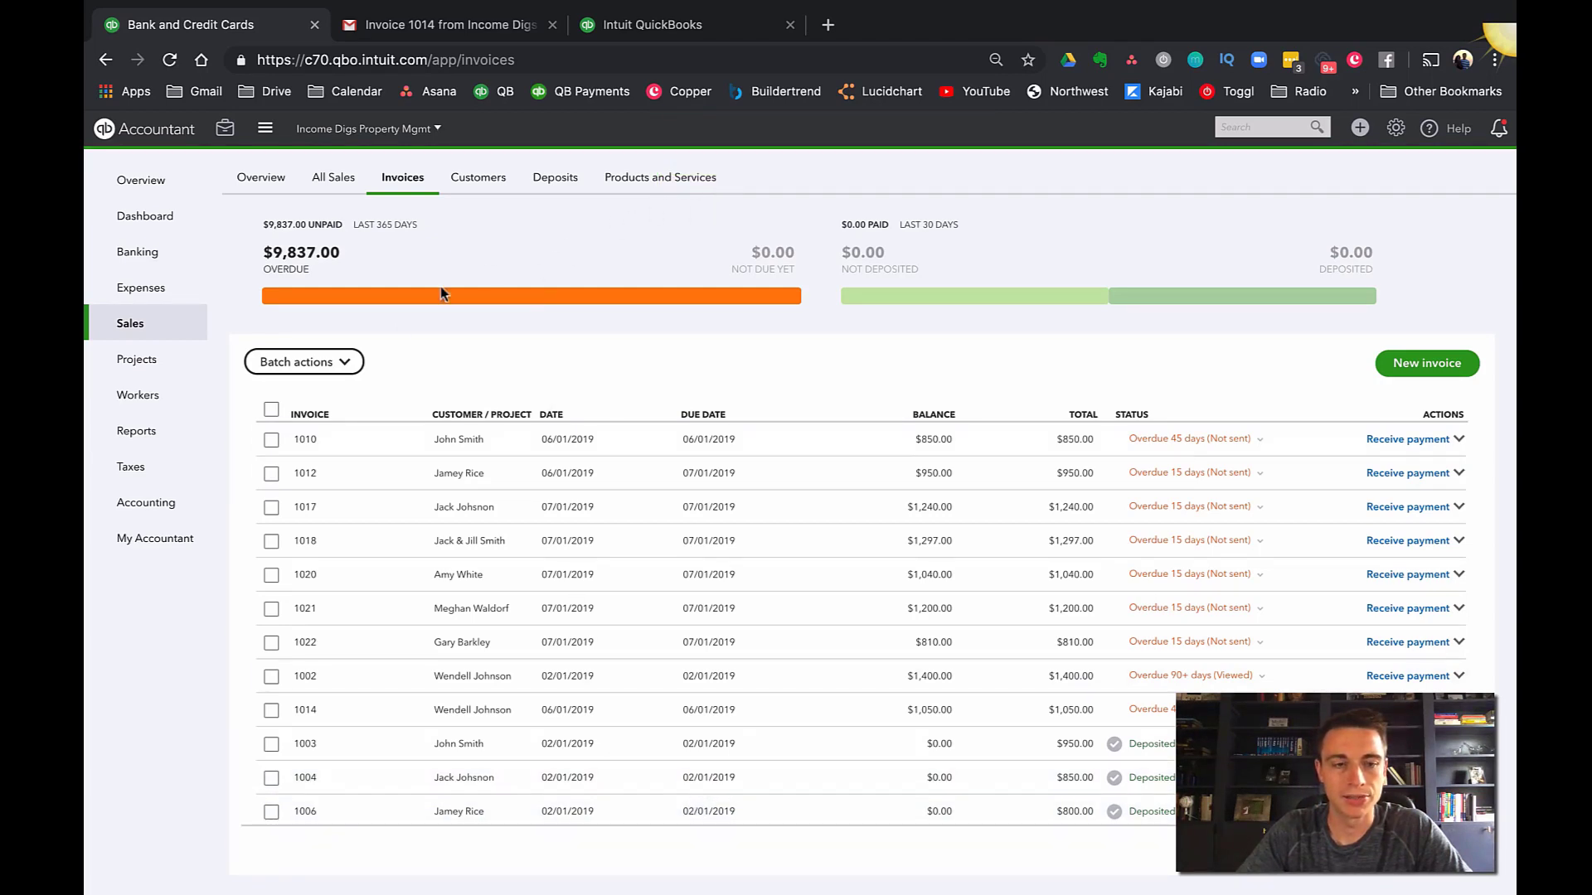
# Step: Open the Balance Sheet report and drill into the transactions behind the Checking account total
pyautogui.moveTo(158, 246)
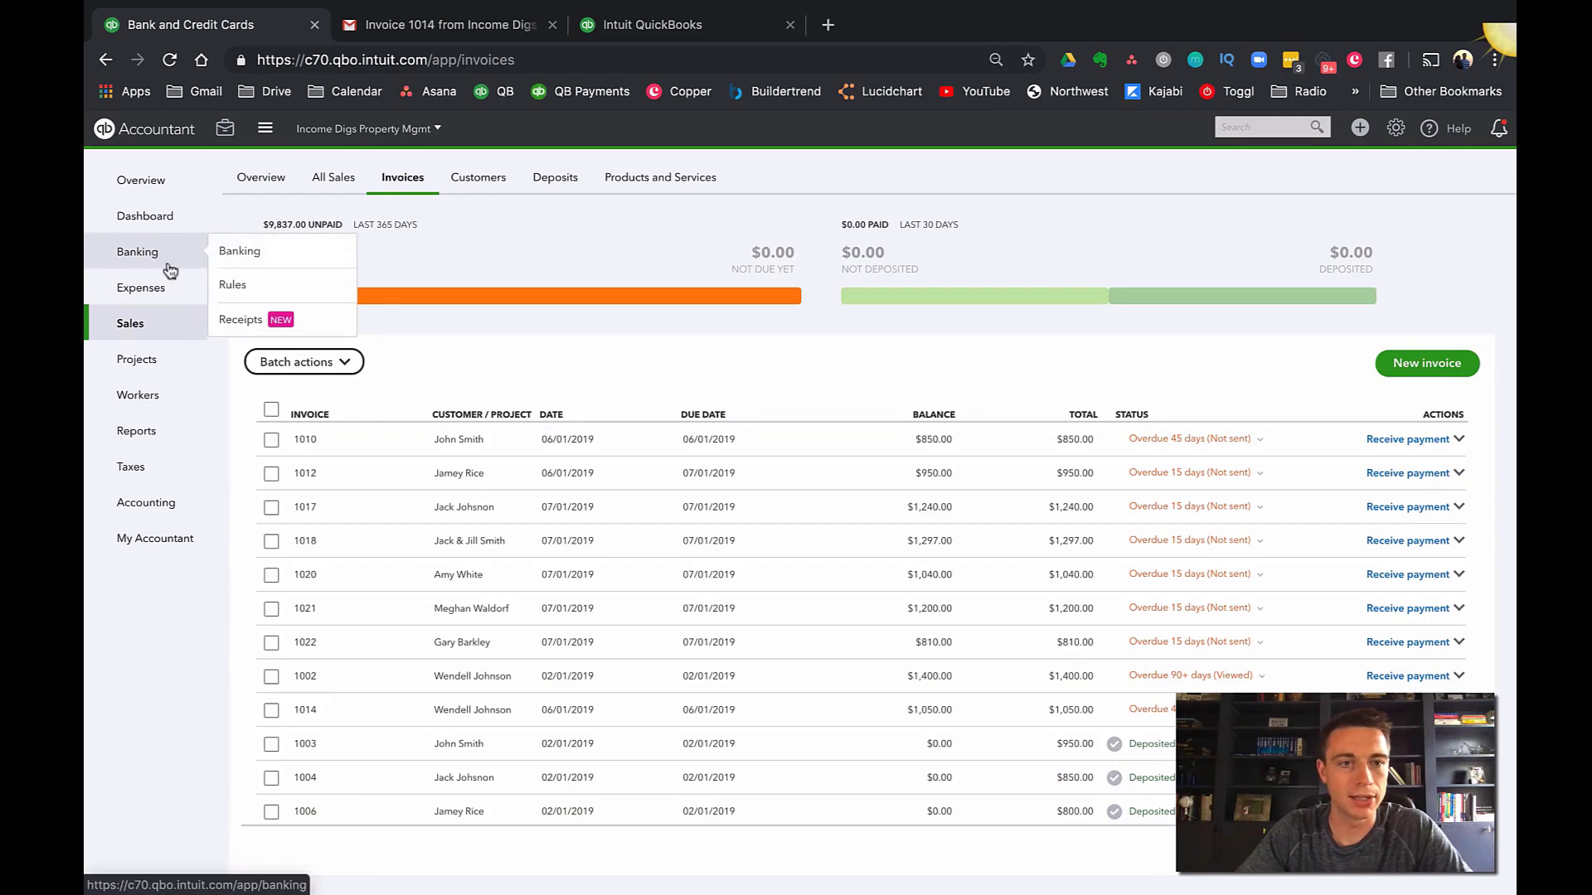
pyautogui.click(143, 436)
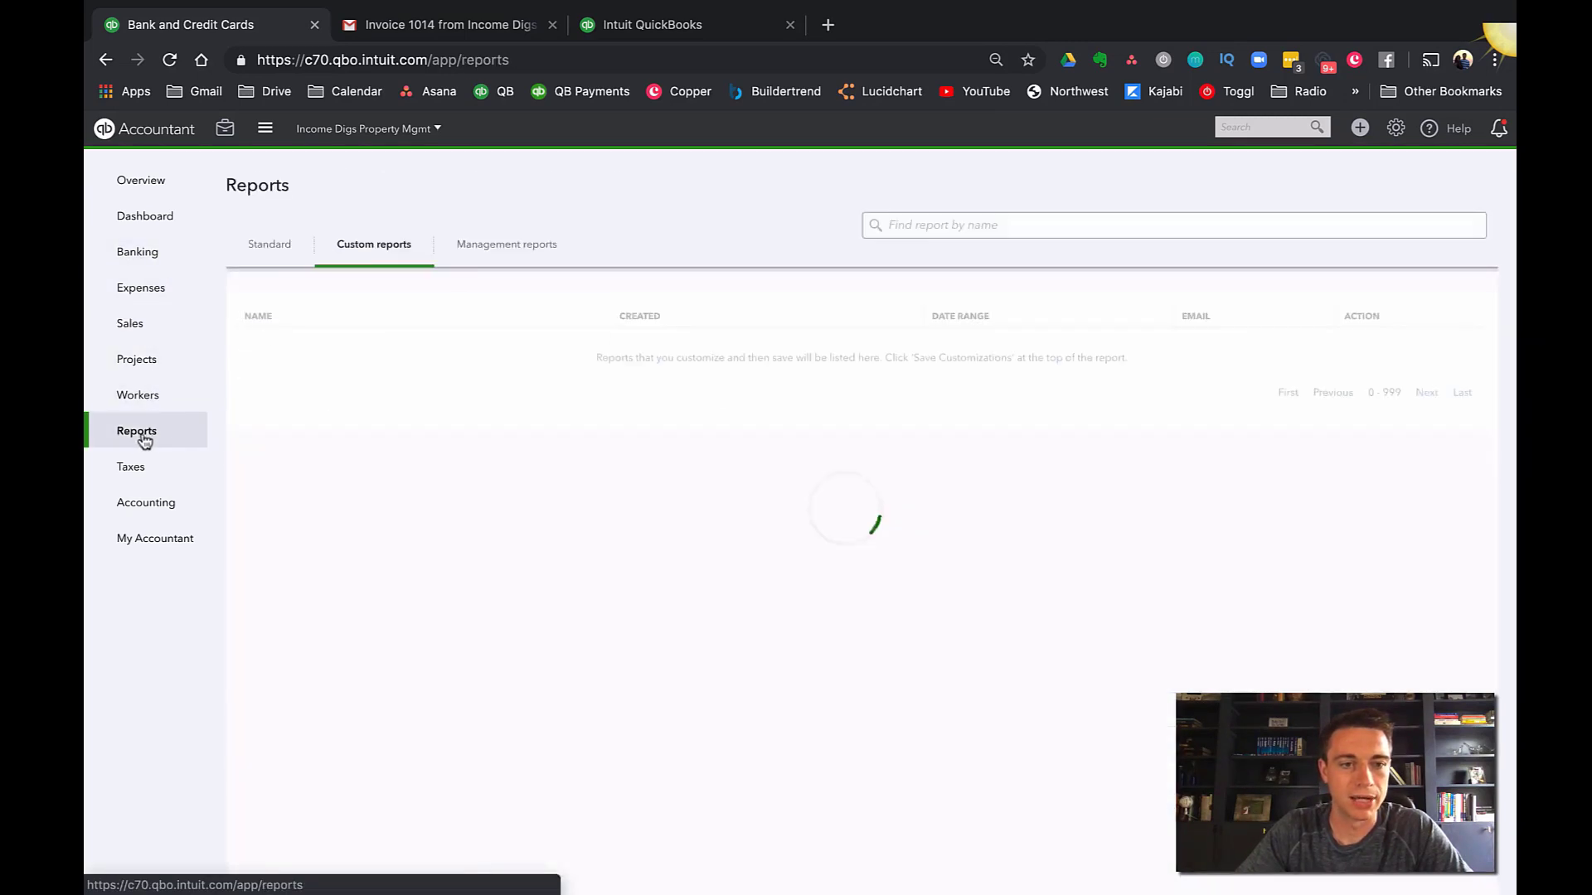
pyautogui.click(302, 425)
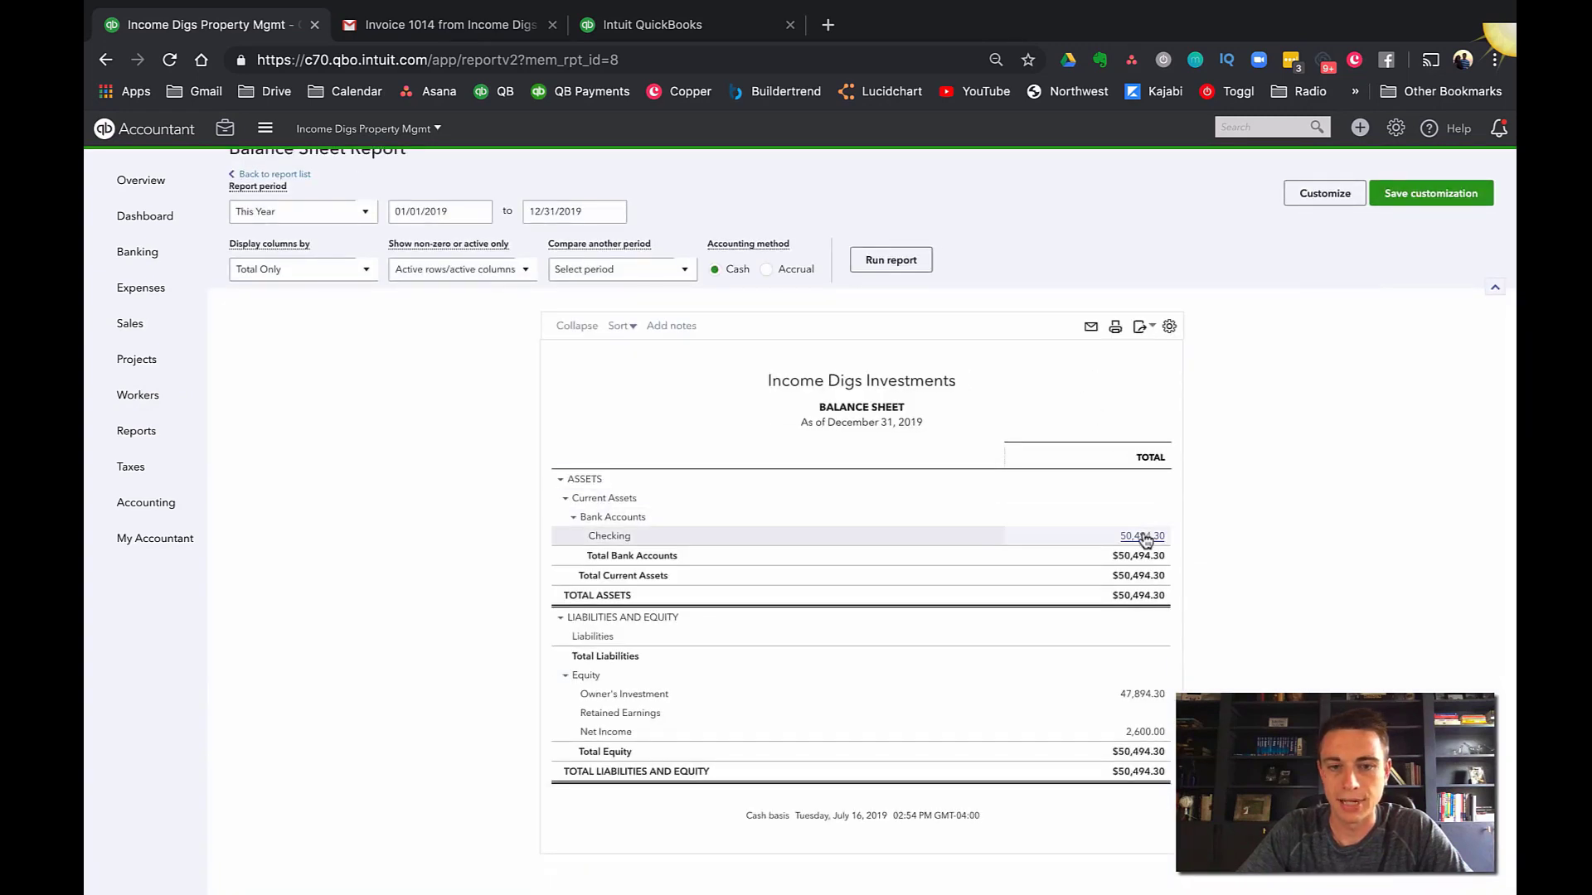
pyautogui.click(1142, 537)
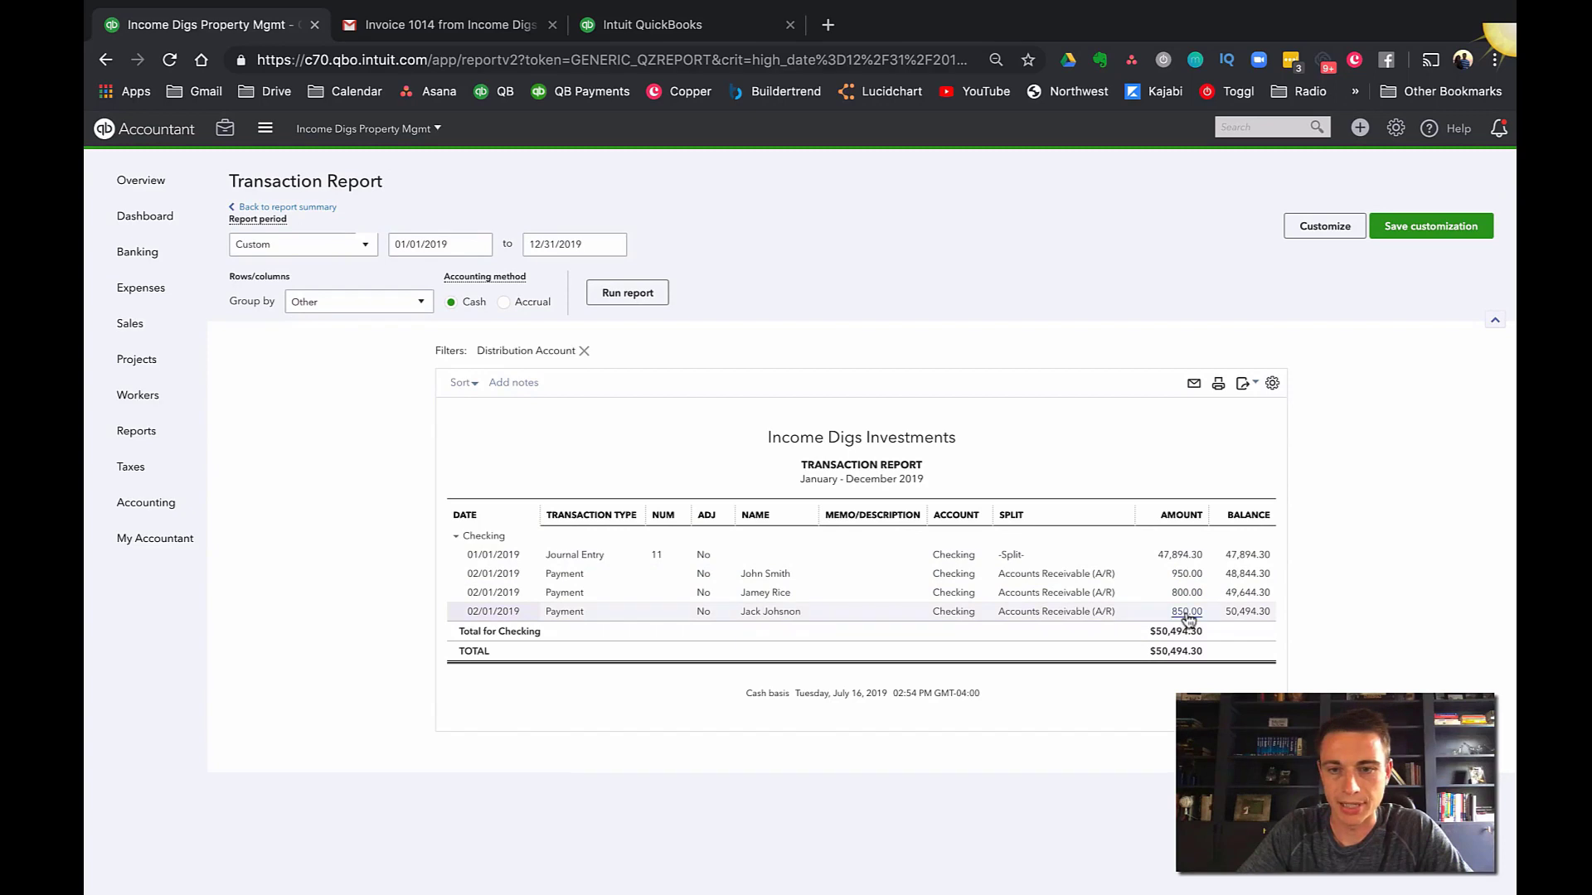
# Step: Examine the 850.00 and 800.00 payments dated 02/01/2019 from the Checking transaction report
pyautogui.click(1186, 614)
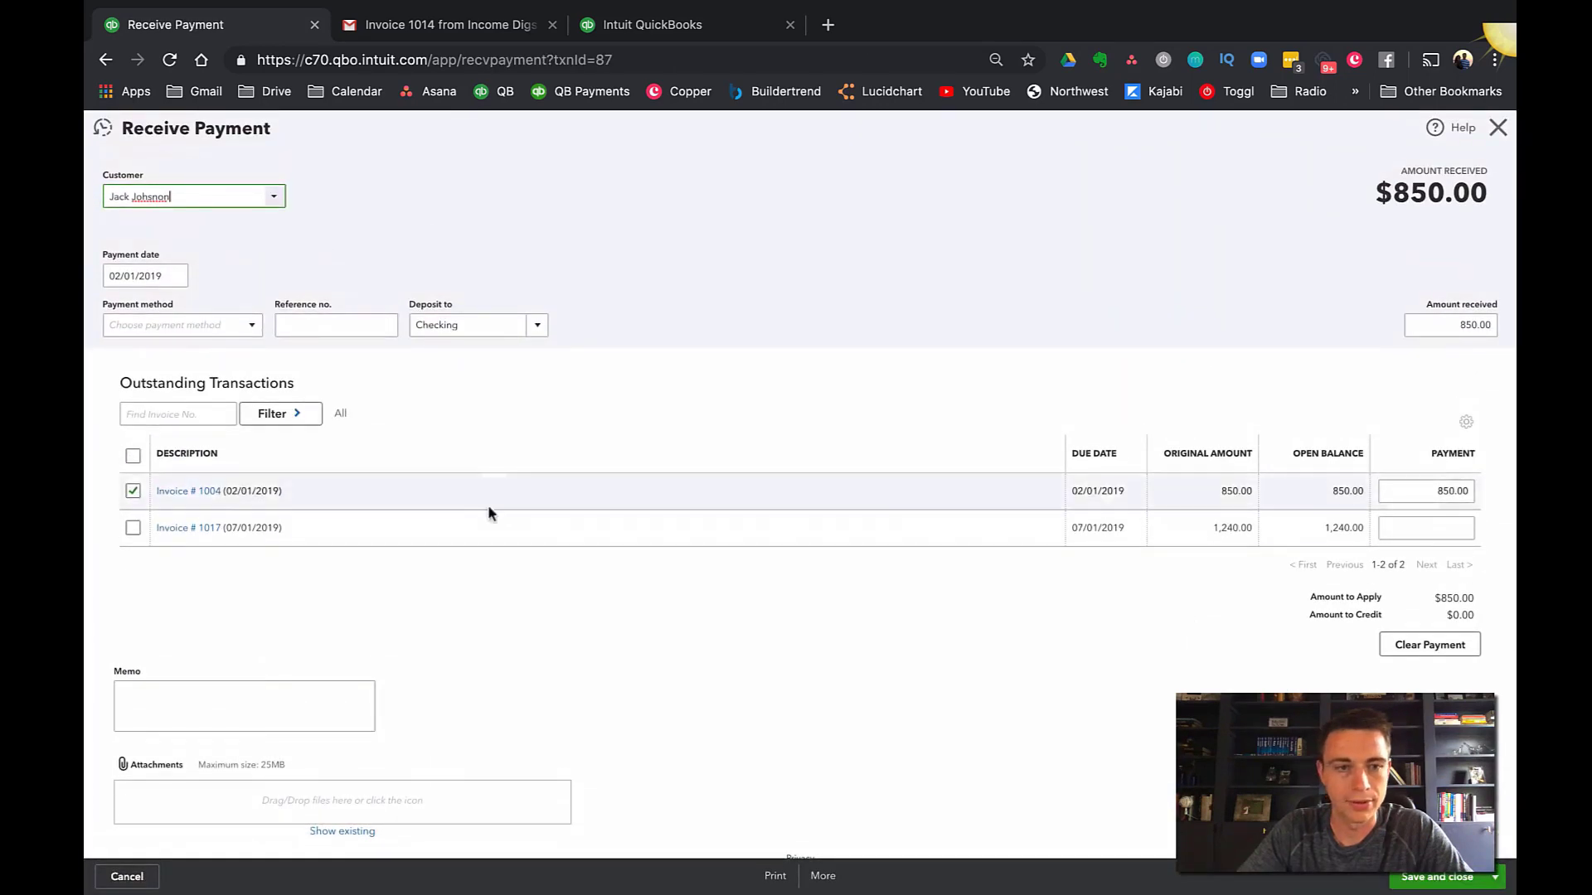
pyautogui.click(1498, 128)
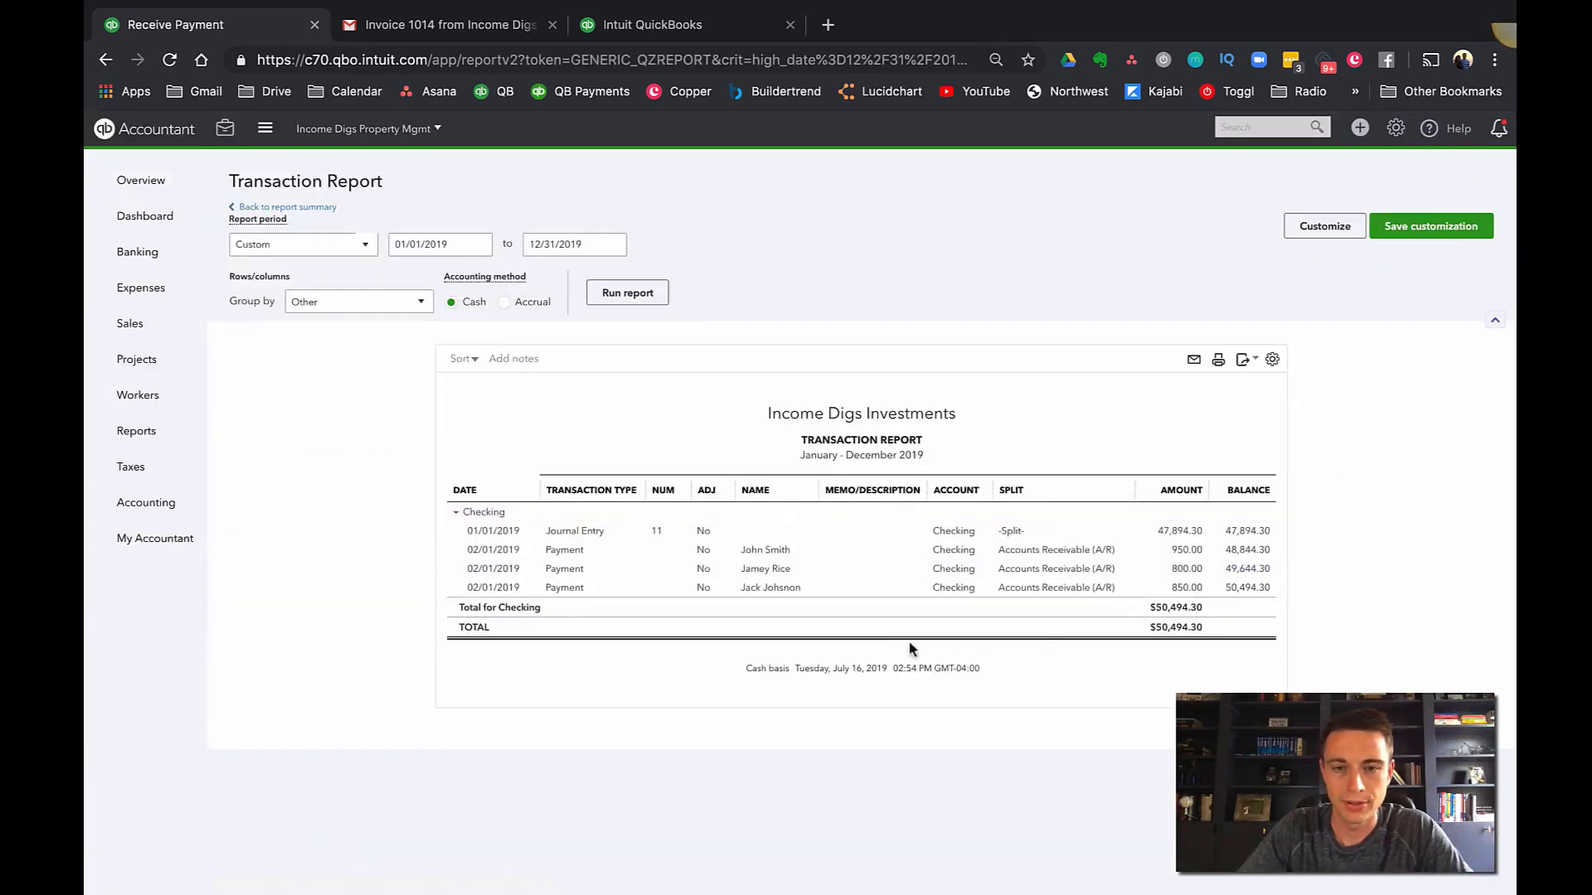
pyautogui.click(1041, 596)
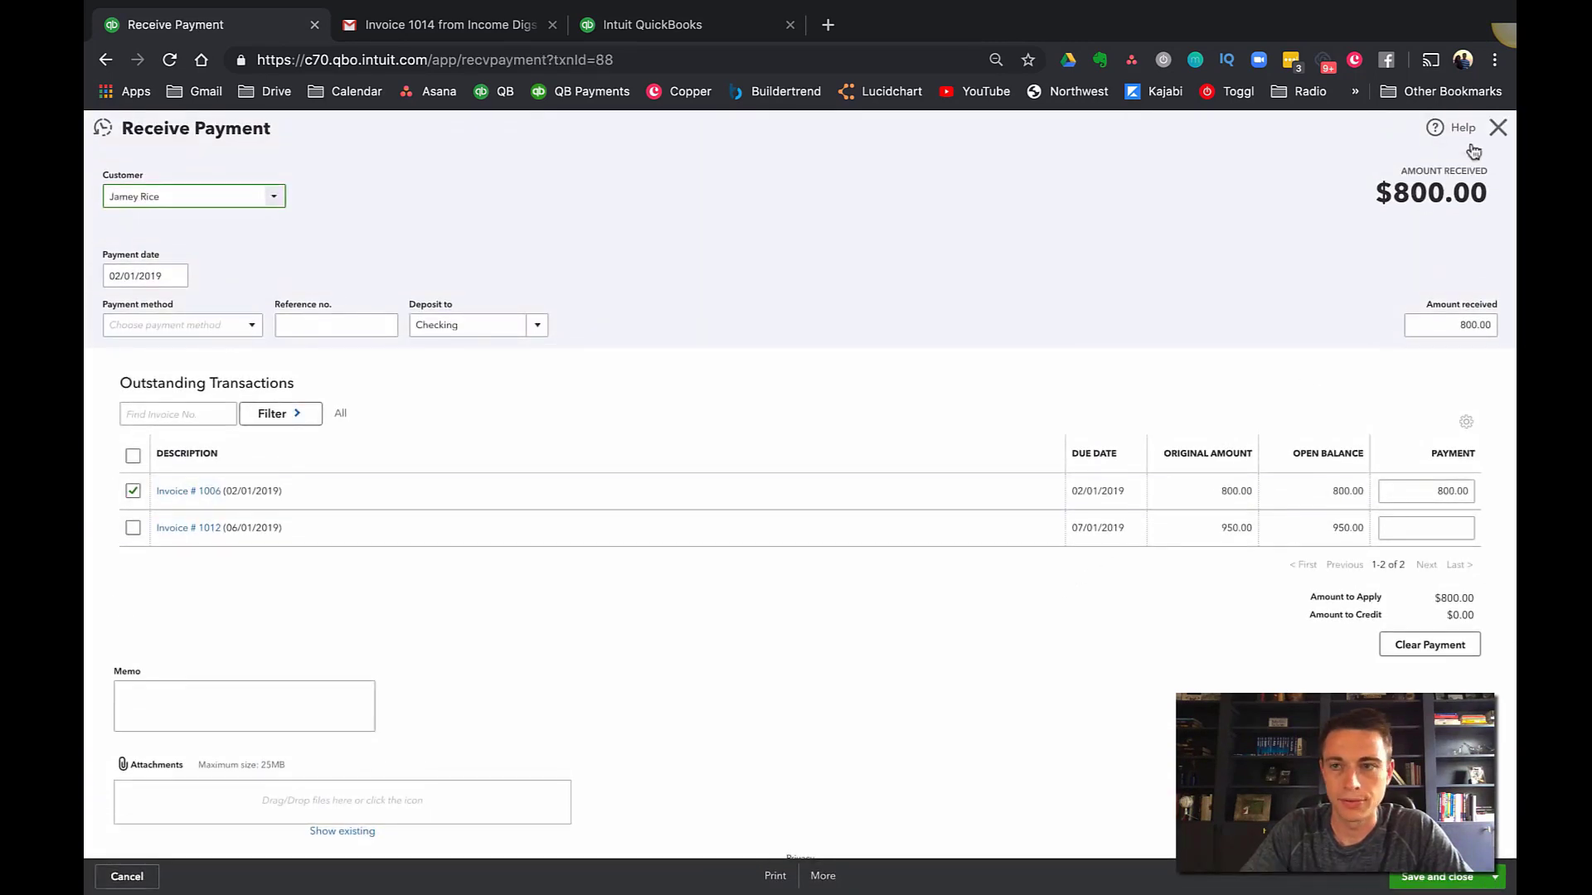
# Step: Close the 800.00 payment, then open the 950.00 payment from the Checking transaction report, review it and close it
pyautogui.click(1497, 132)
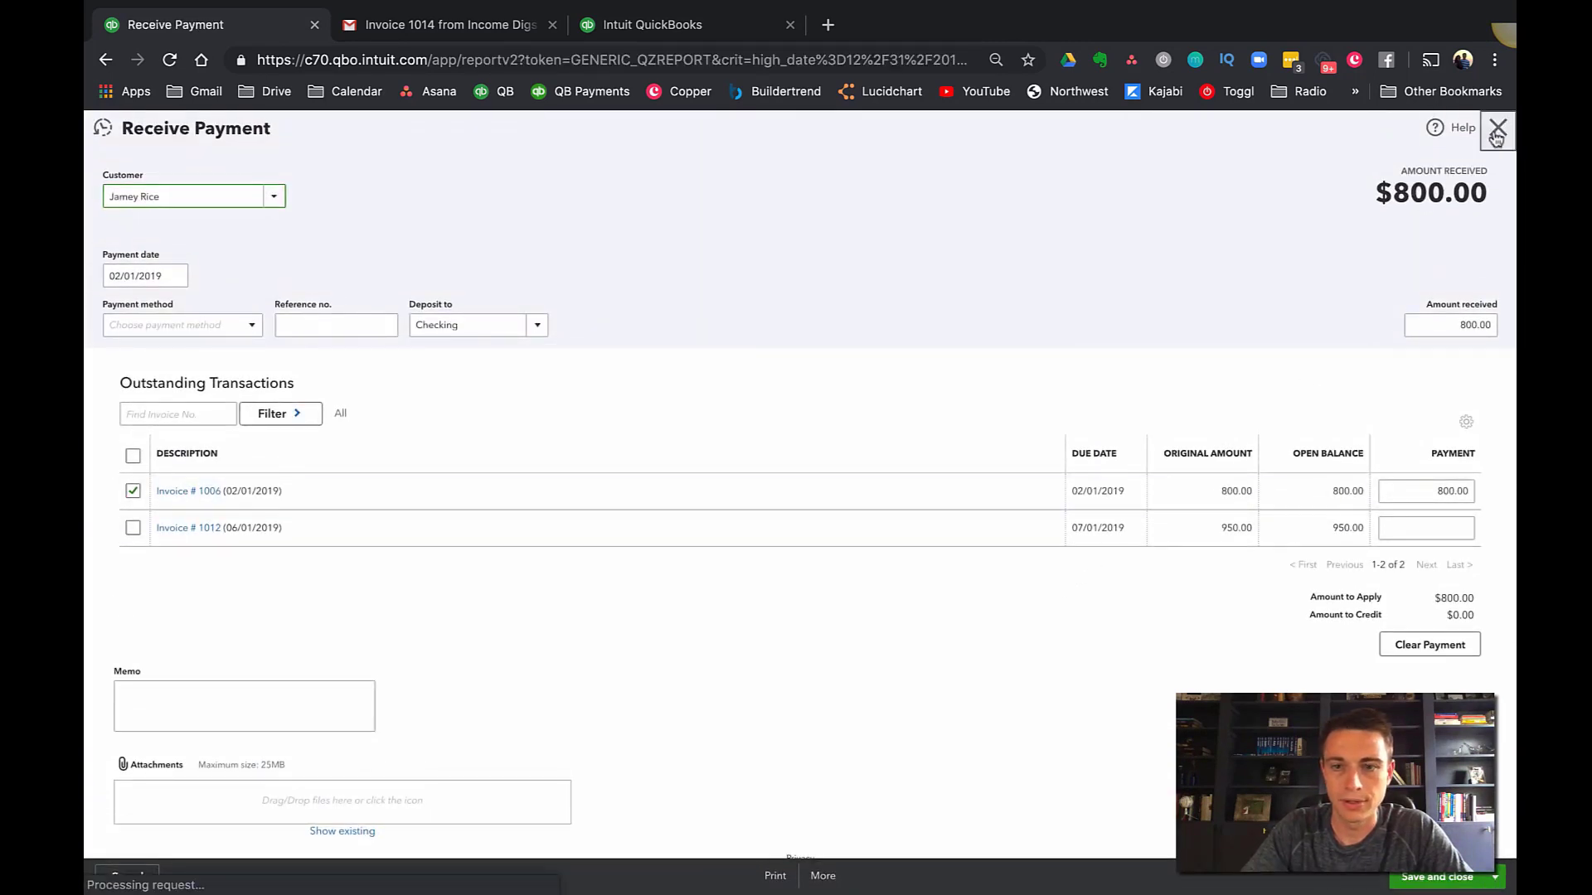
pyautogui.click(1050, 575)
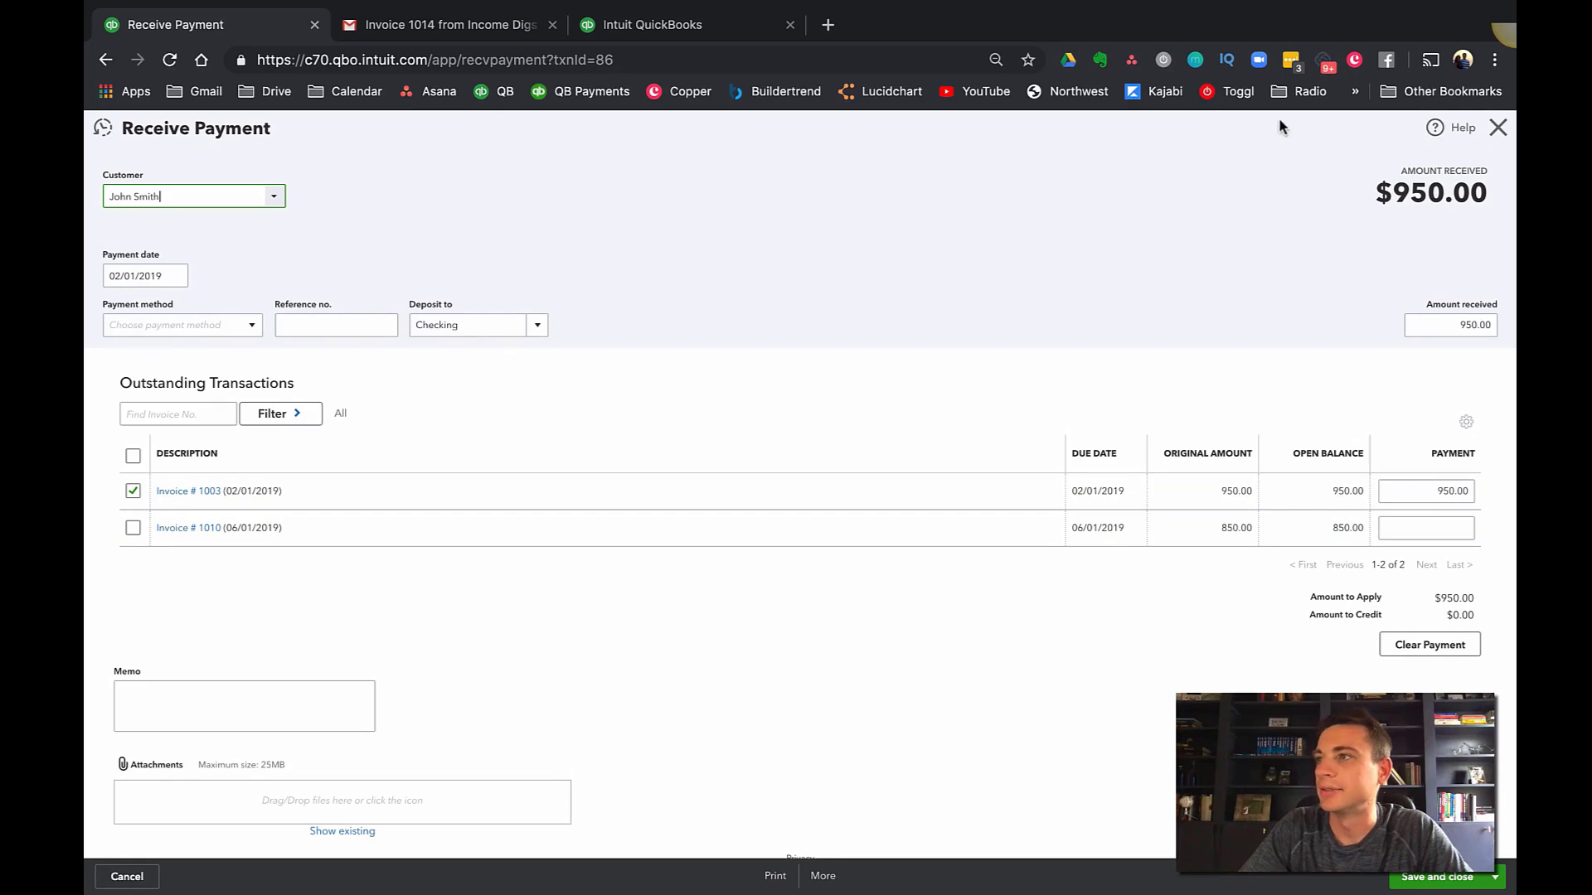
pyautogui.click(1498, 127)
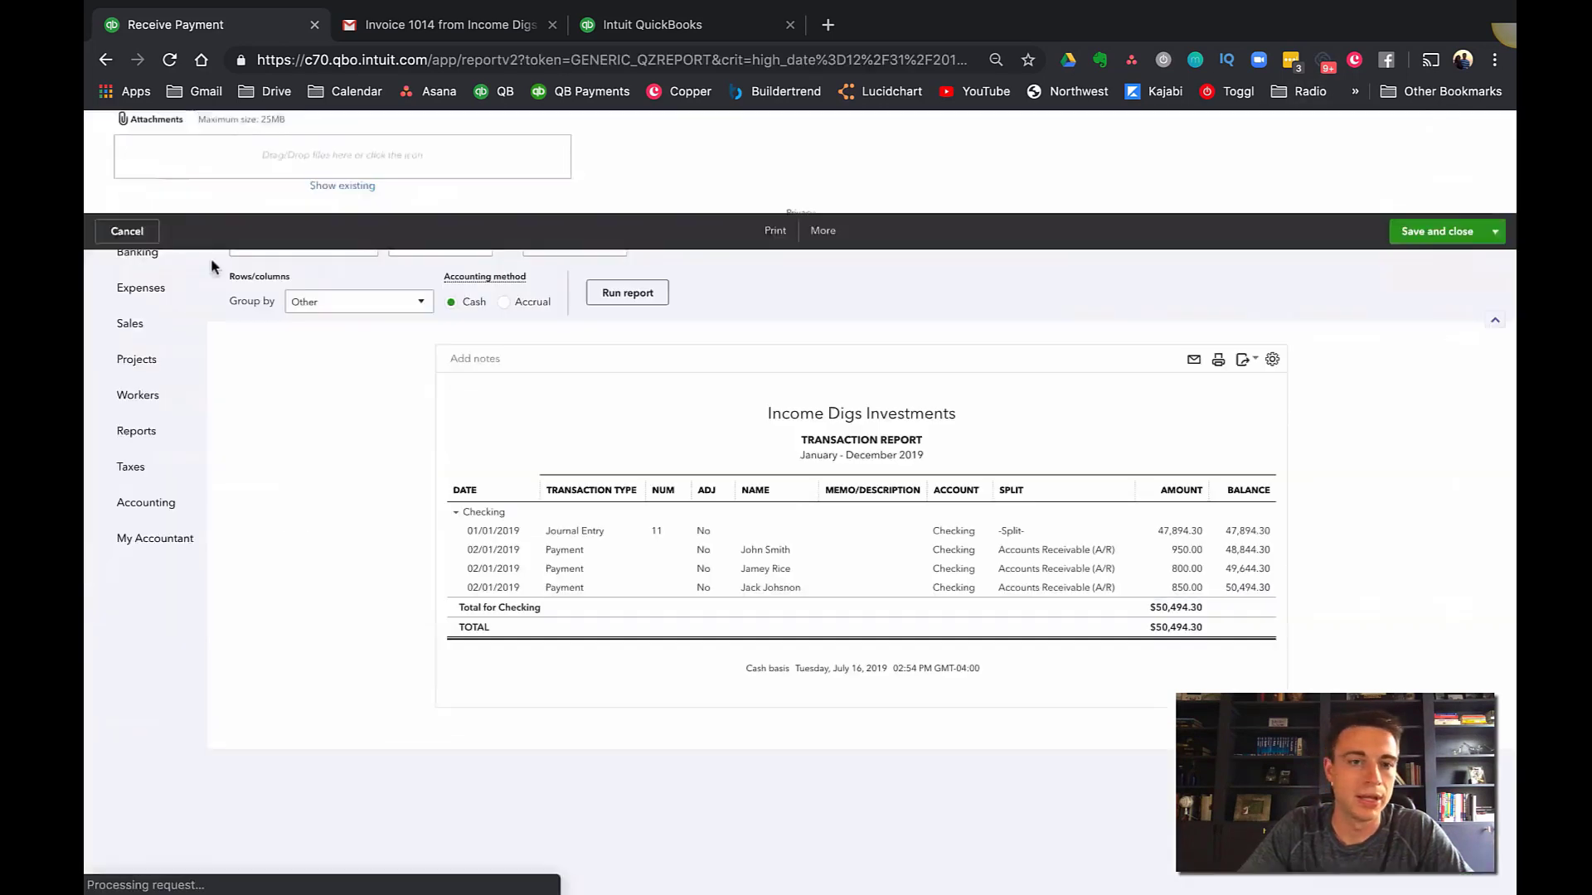
# Step: Open invoice 1002 from the invoice list, receive its full 1,400.00 payment dated 02/01/2019 into Checking, and save it
pyautogui.moveTo(170, 276)
pyautogui.moveTo(145, 323)
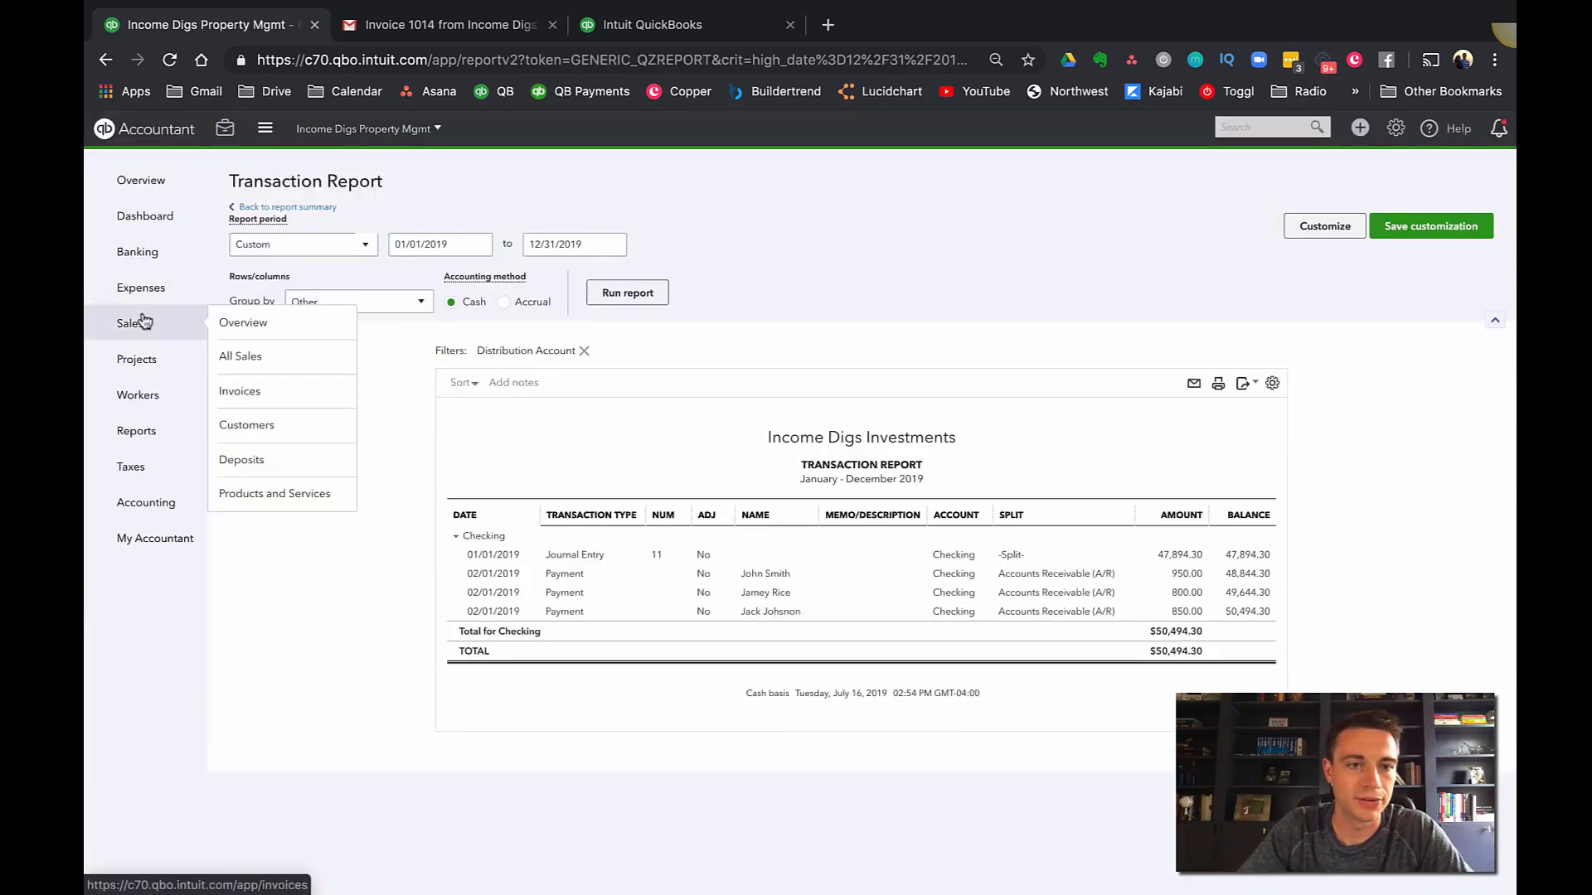
pyautogui.click(257, 392)
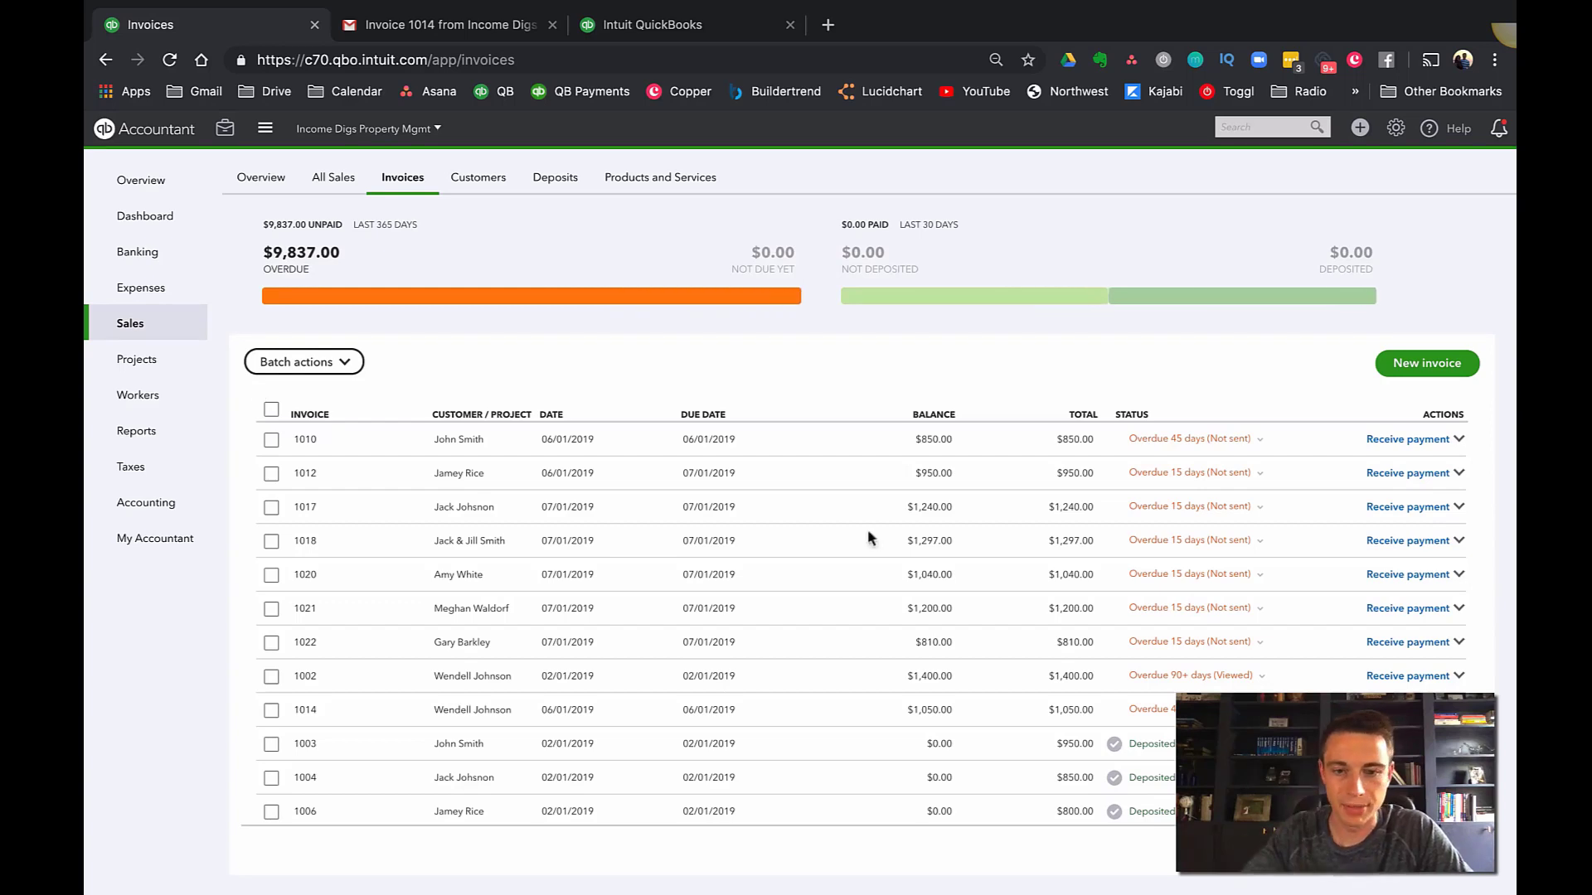
pyautogui.click(920, 681)
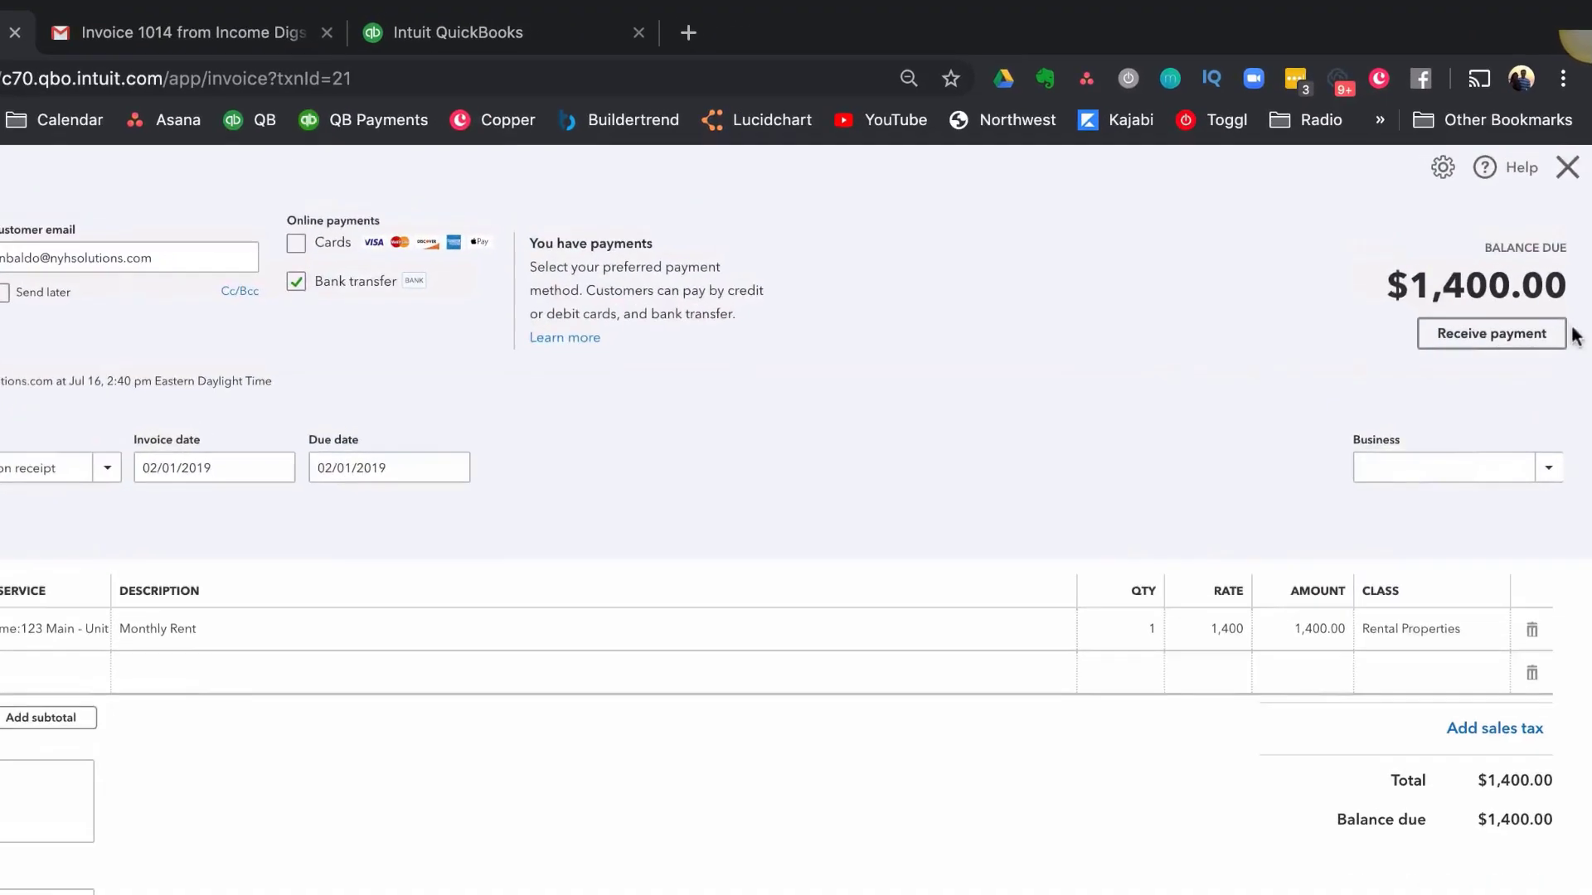
pyautogui.click(1500, 343)
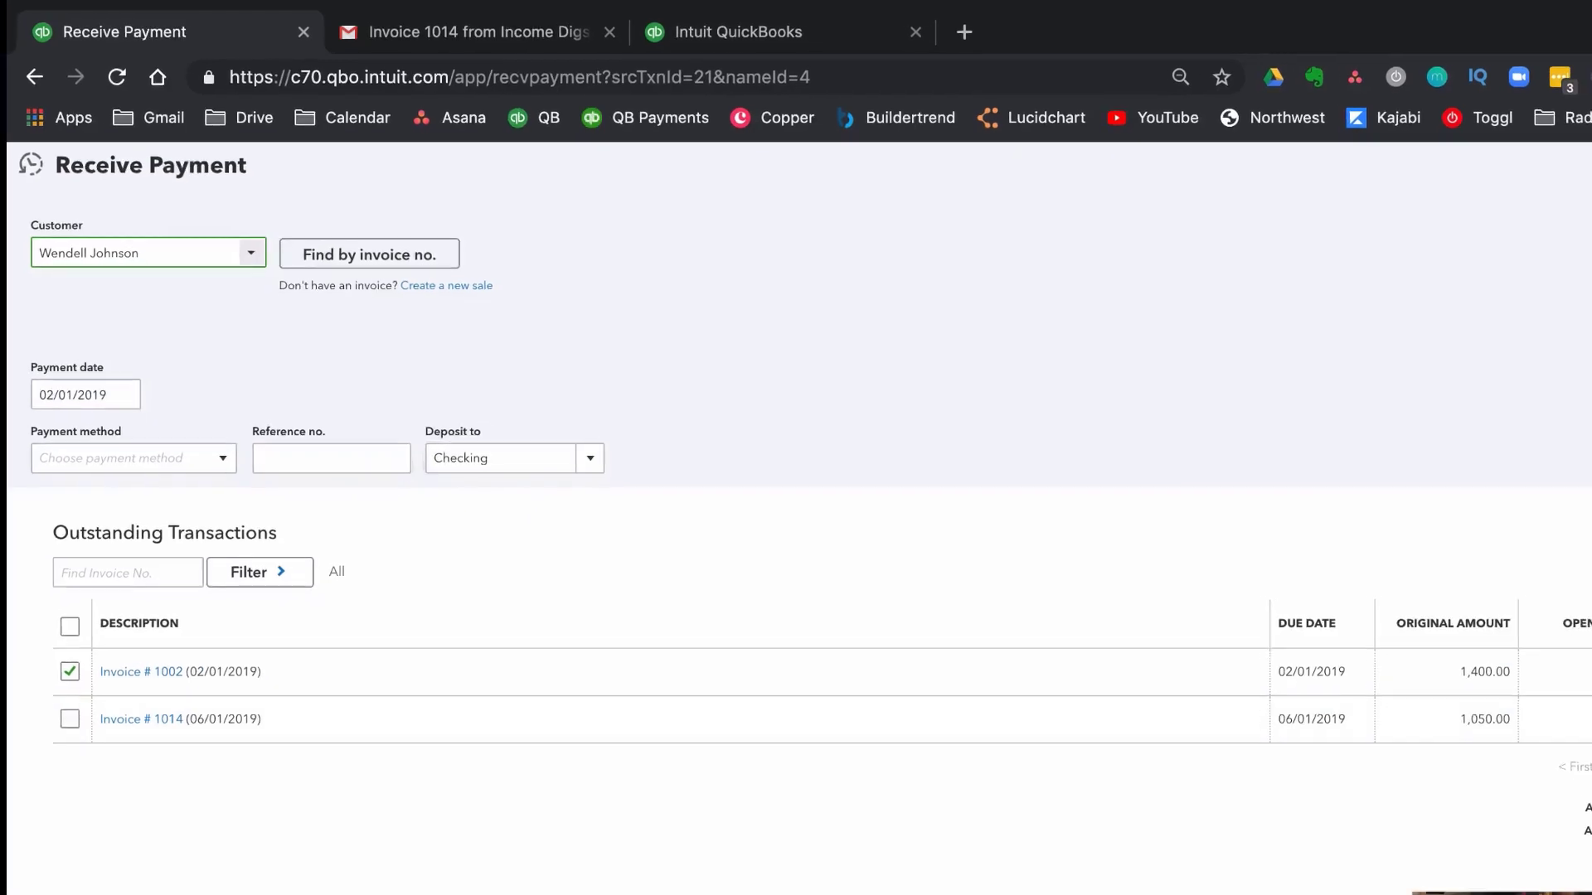
pyautogui.click(1451, 875)
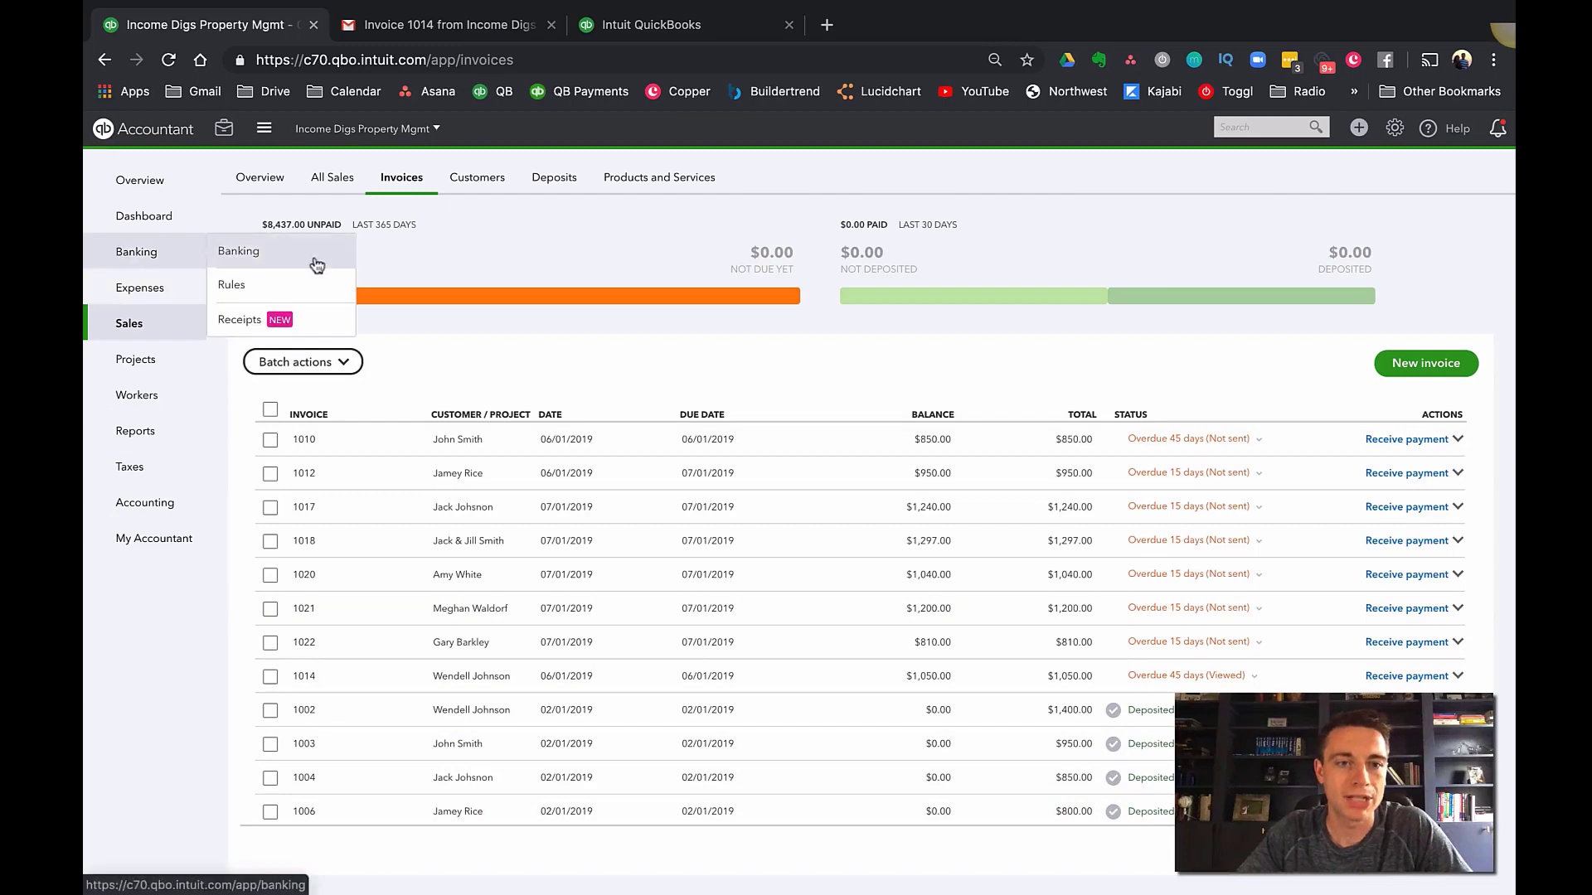
# Step: In the Checking bank feed, open the 02/20/2019 deposit of 4,000.00 and find matching transactions for it
pyautogui.click(314, 262)
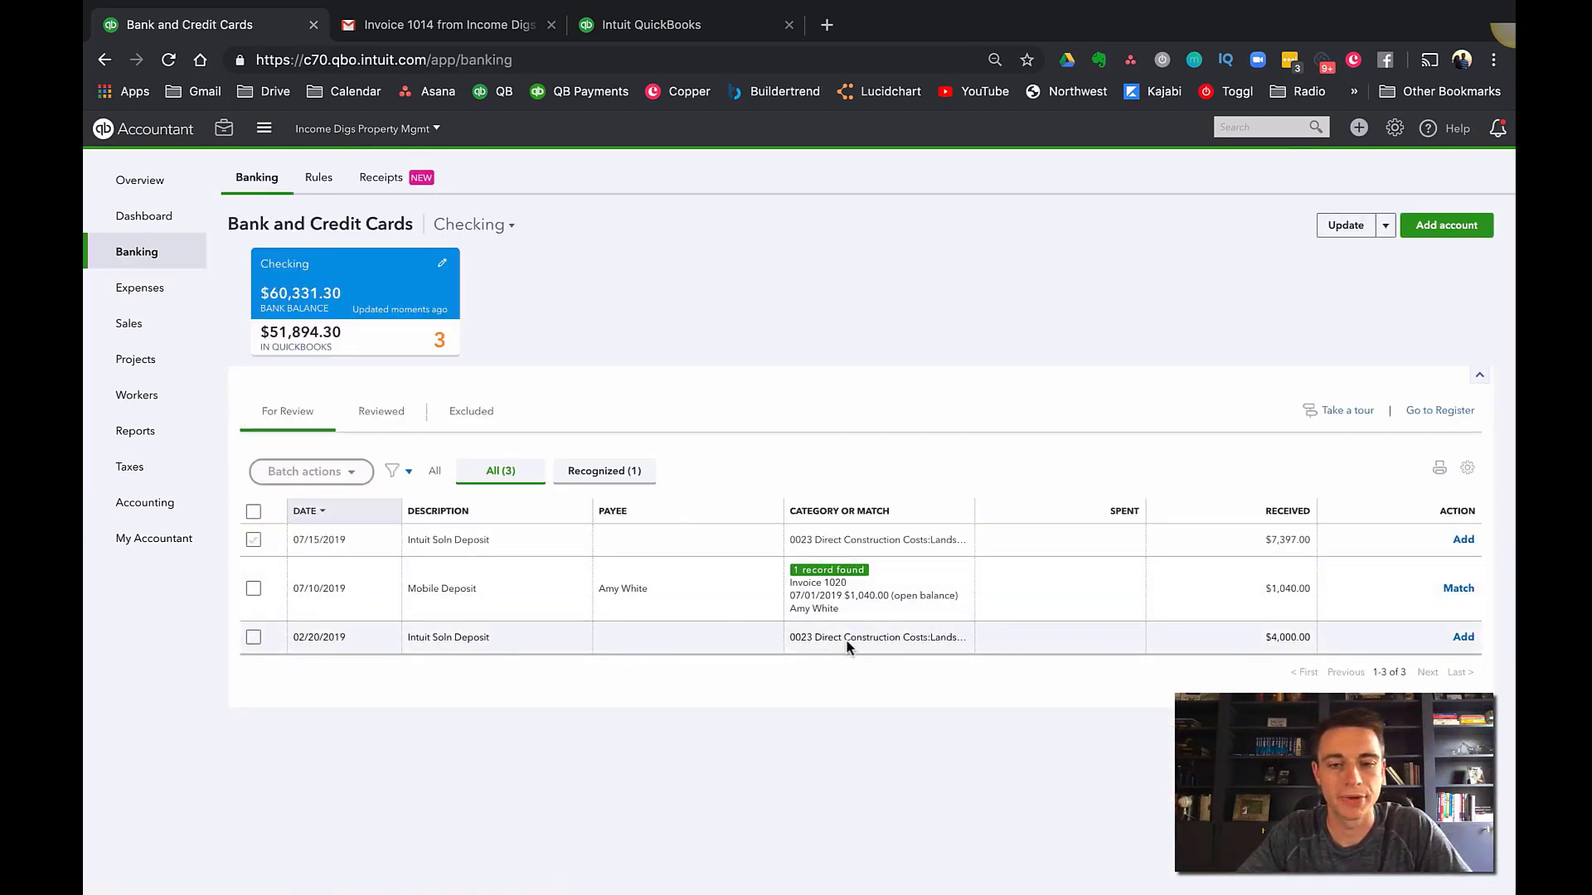
pyautogui.click(846, 643)
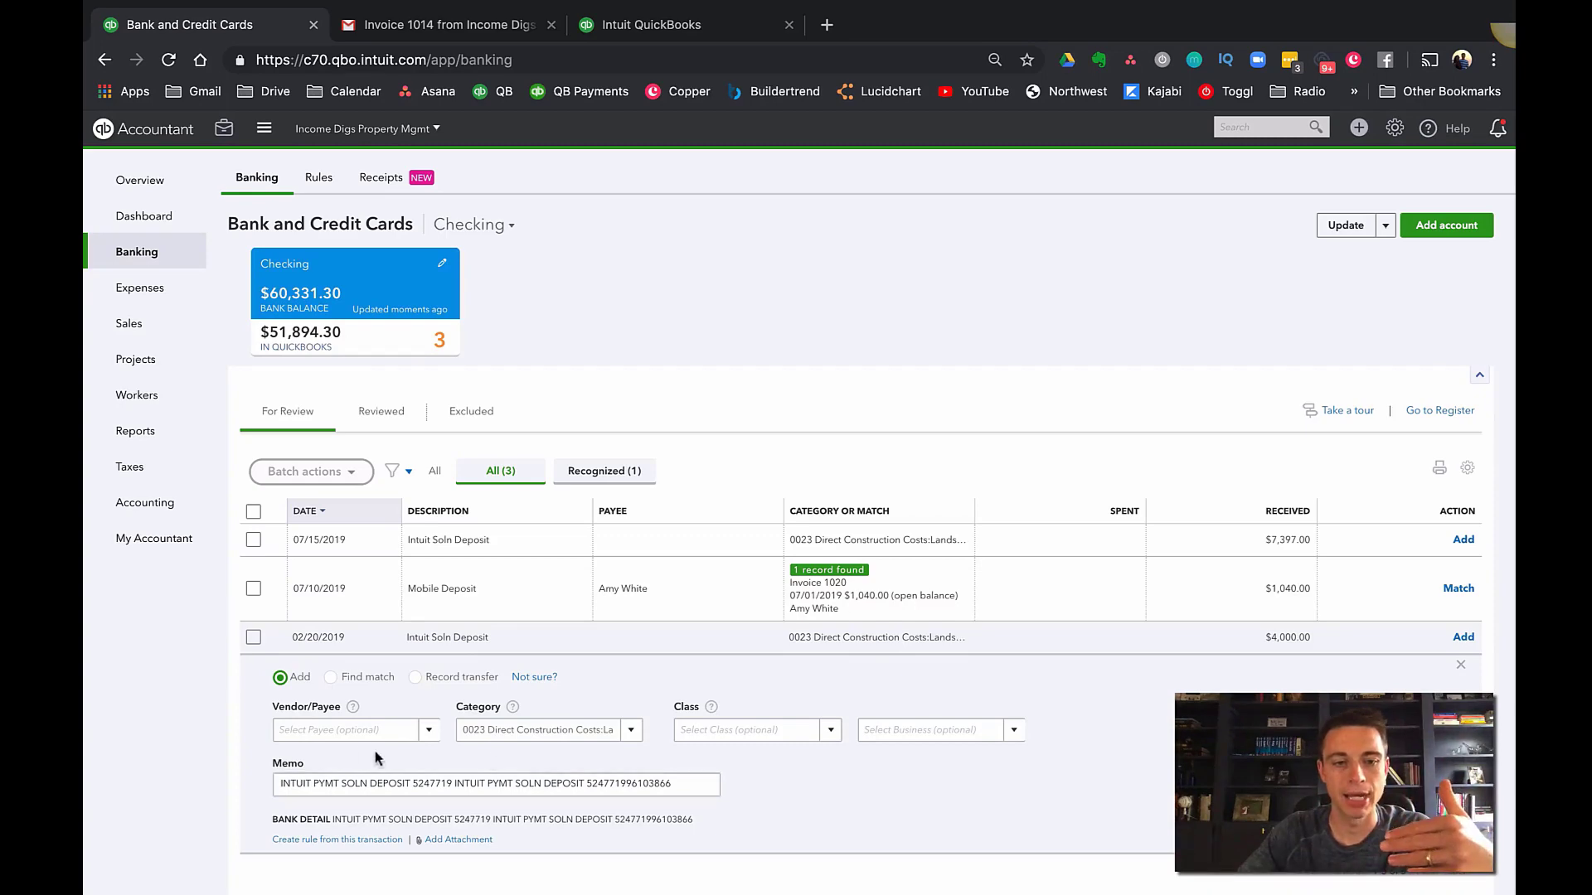
pyautogui.click(330, 679)
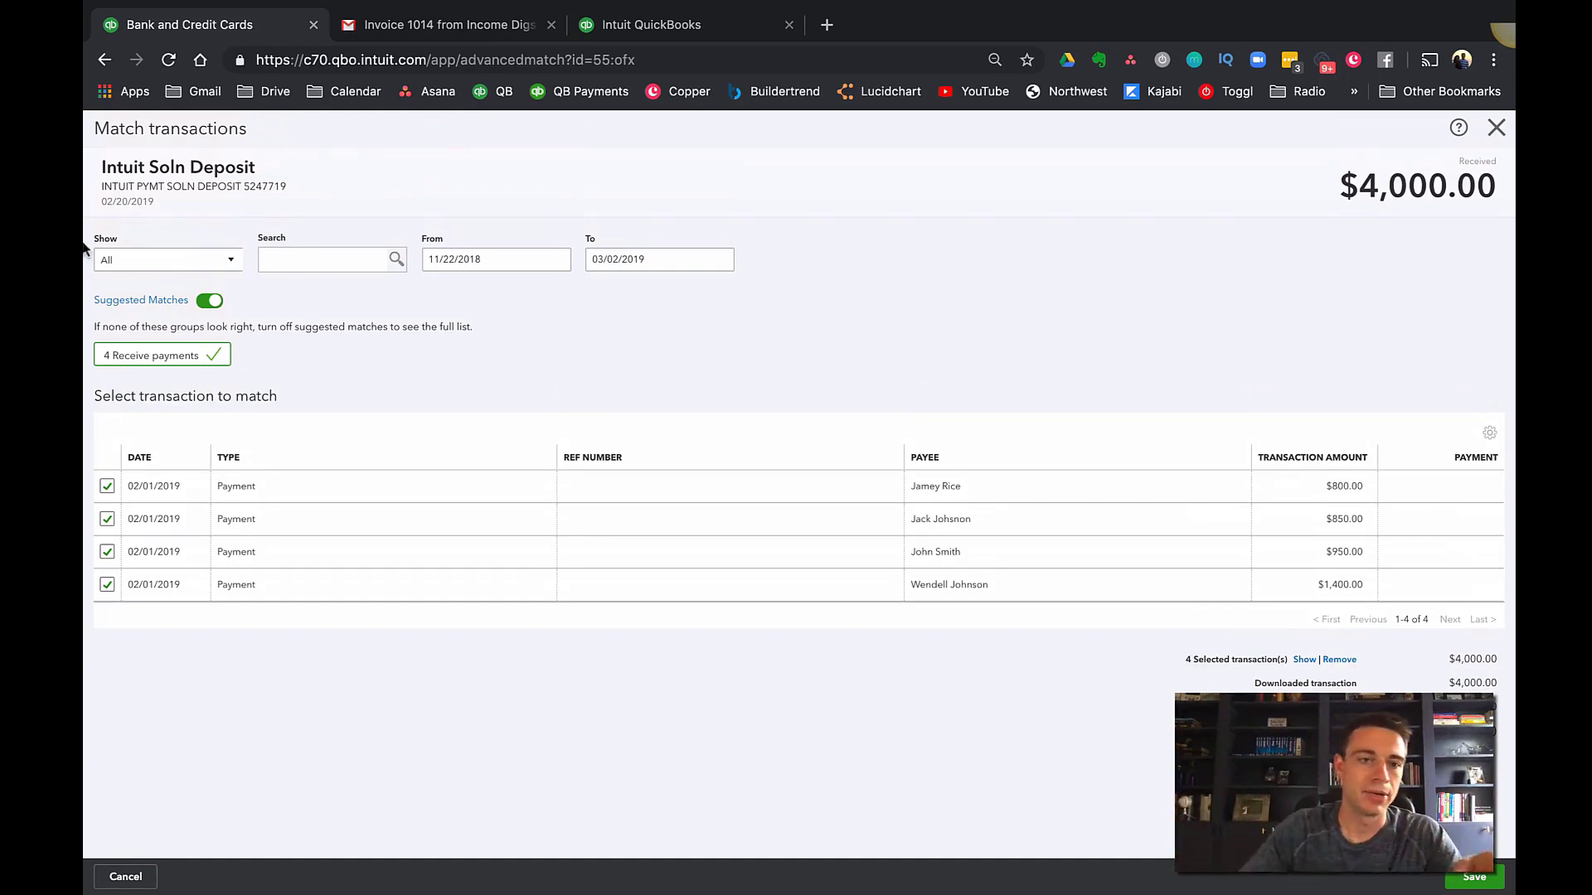
# Step: Turn off suggested matches and select the 1,400.00 and 950.00 payments individually
pyautogui.click(208, 303)
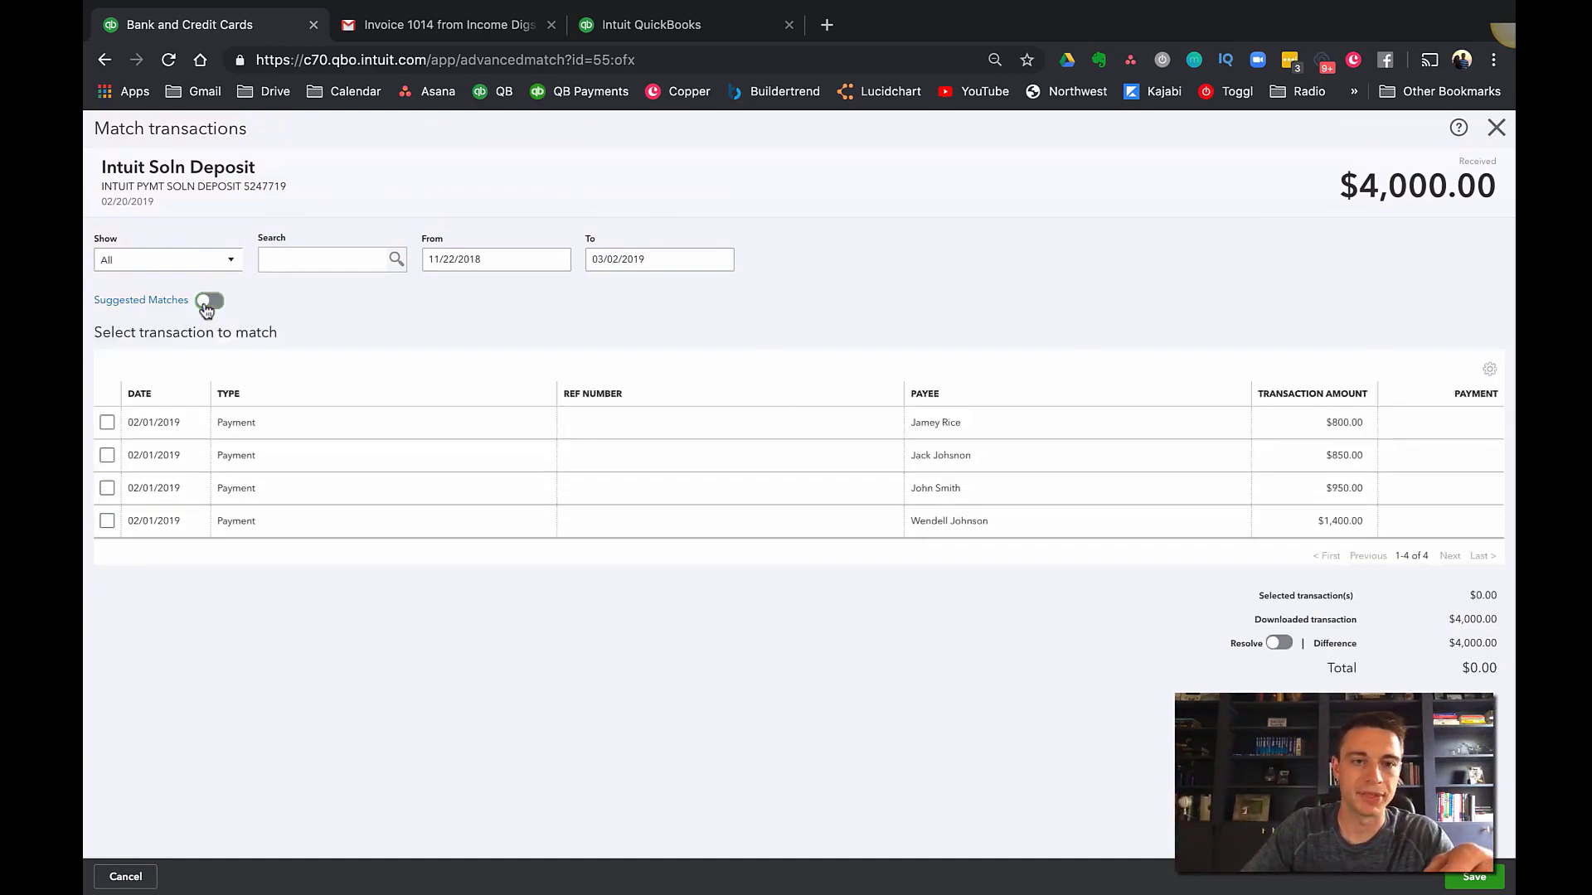
pyautogui.click(107, 521)
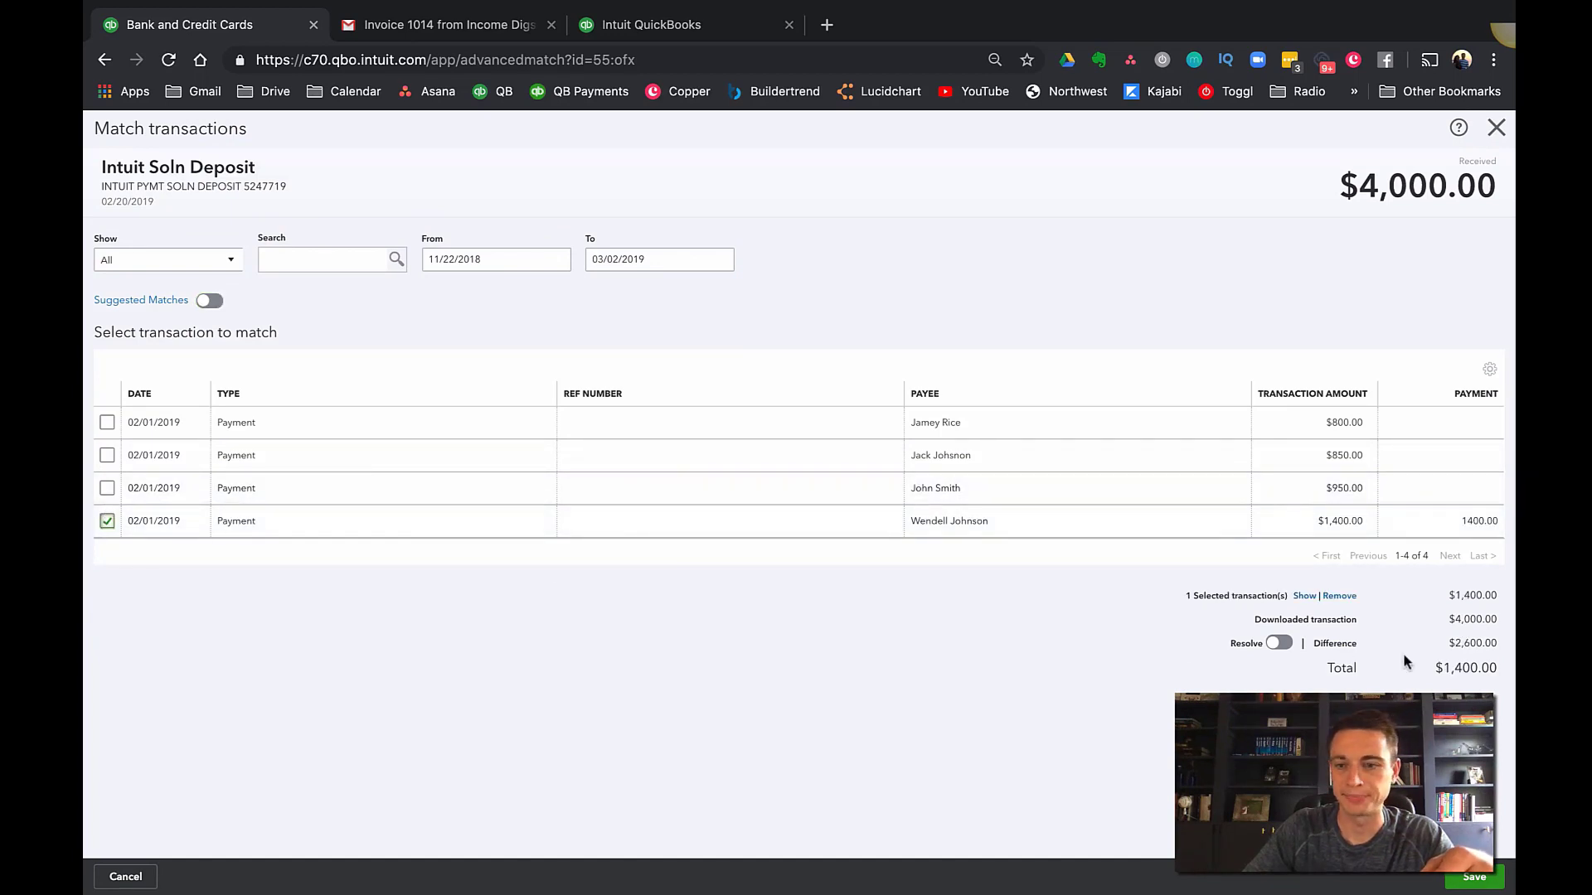
pyautogui.click(107, 488)
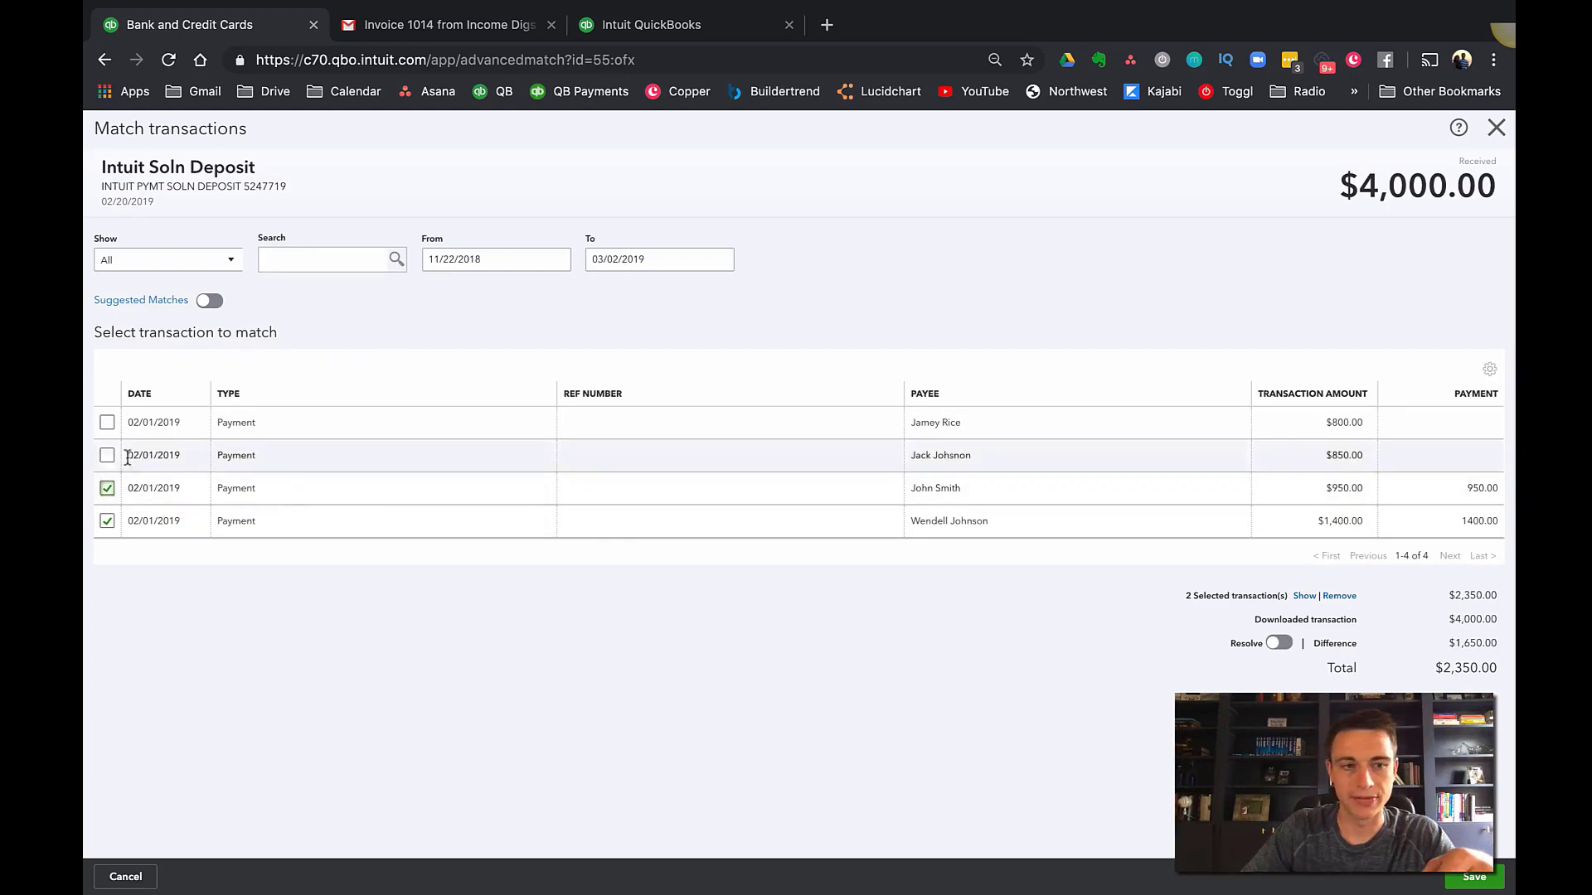
# Step: Turn suggested matches on, select the group of four received payments and save the match for the 4,000.00 deposit
pyautogui.click(210, 302)
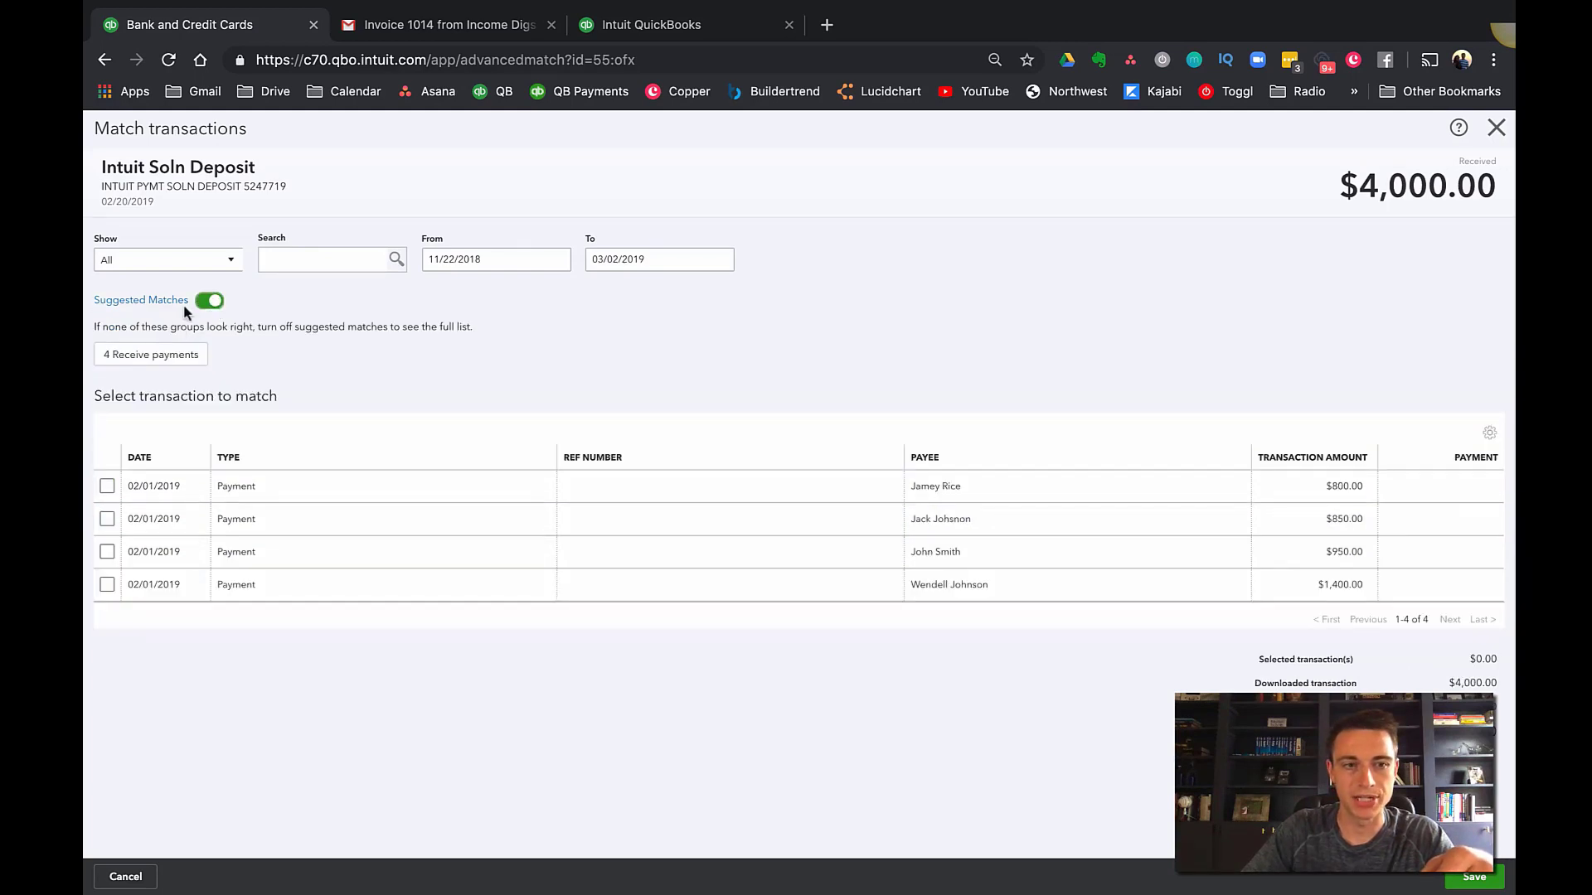
pyautogui.click(156, 356)
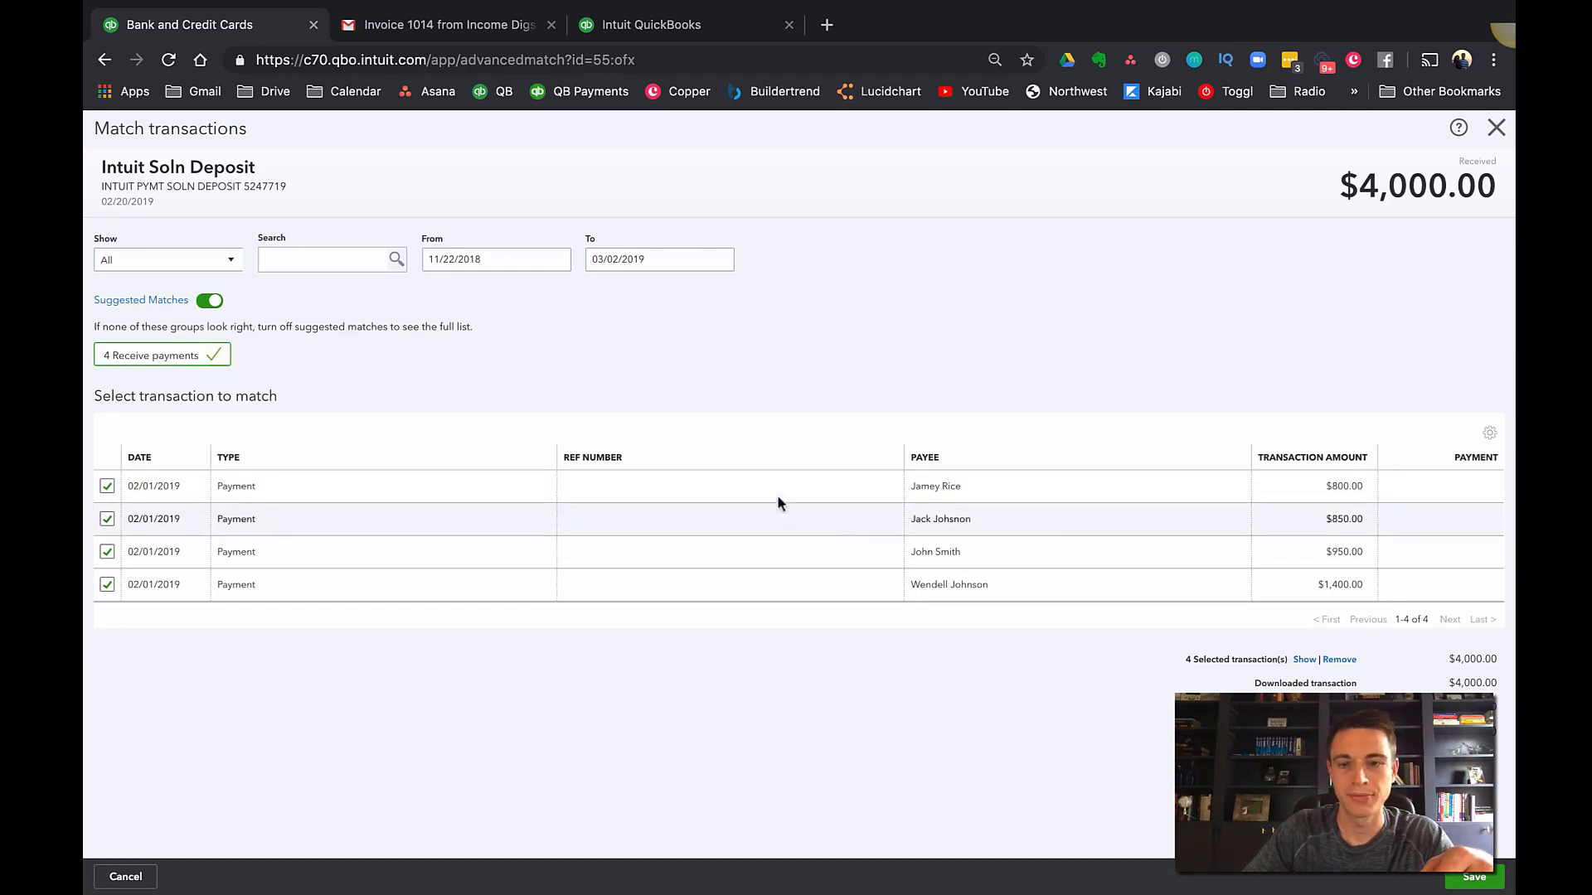
pyautogui.click(1475, 879)
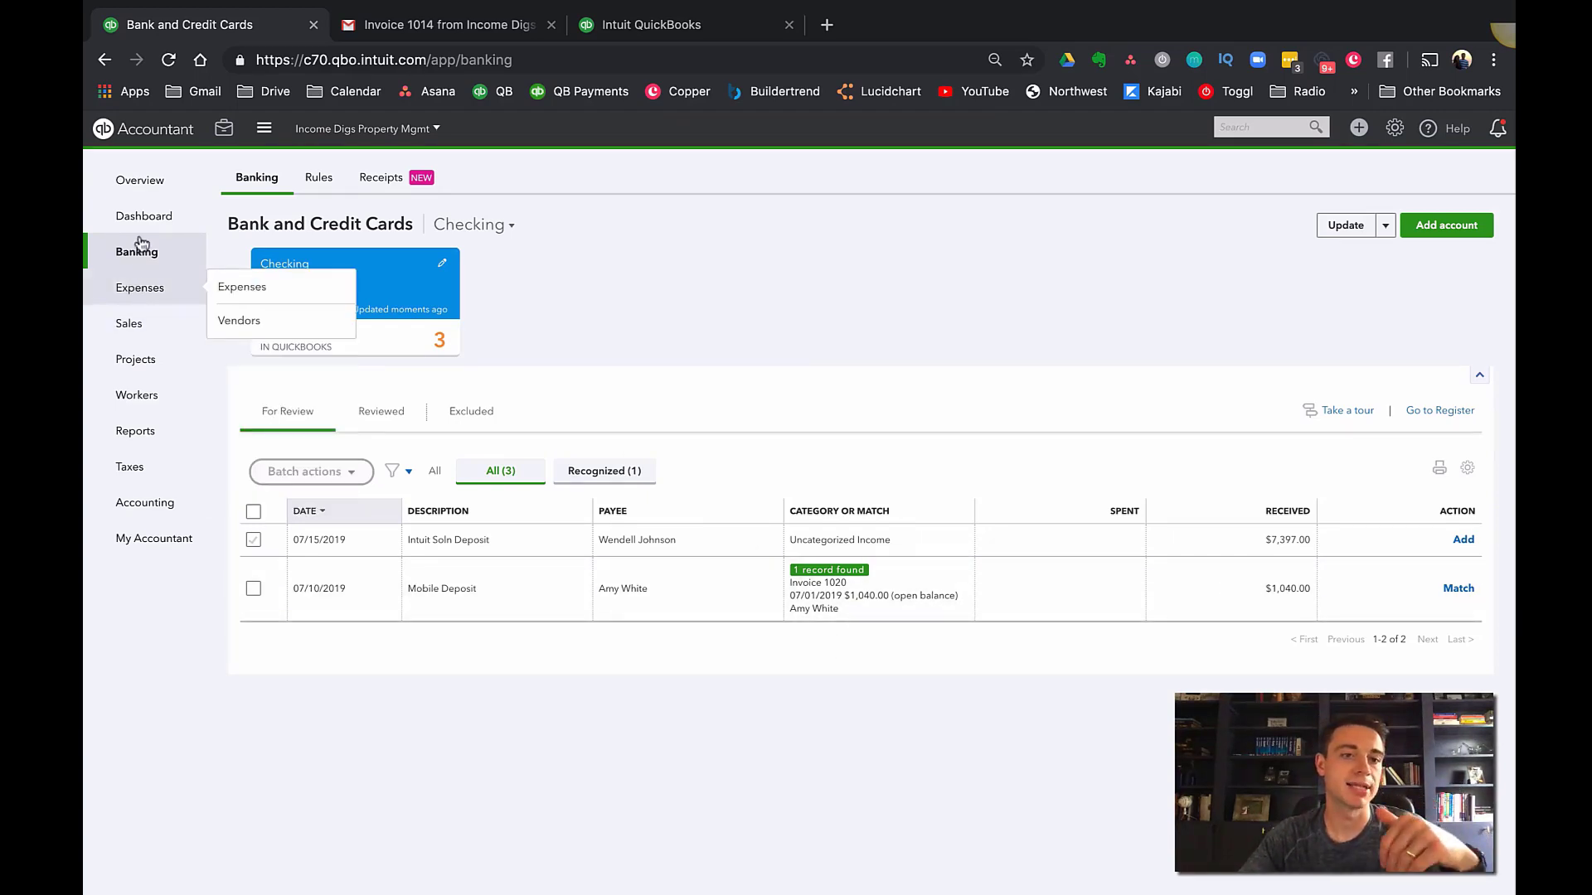
# Step: Filter all sales transactions to open invoices, then open invoice 1020 to check its details and close it
pyautogui.moveTo(184, 328)
pyautogui.click(251, 386)
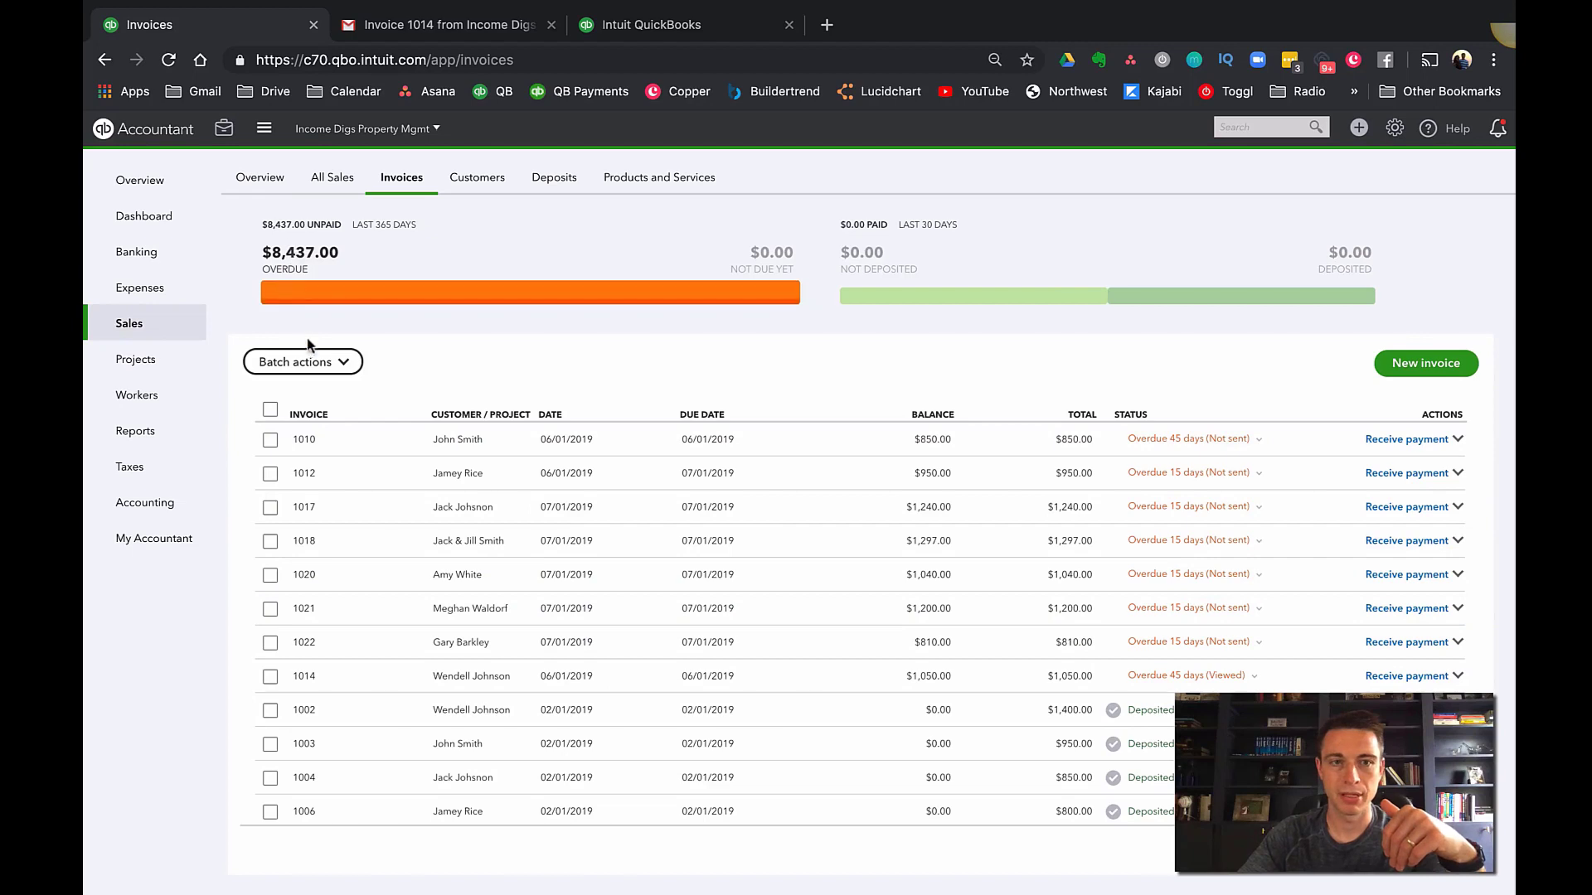
pyautogui.click(332, 176)
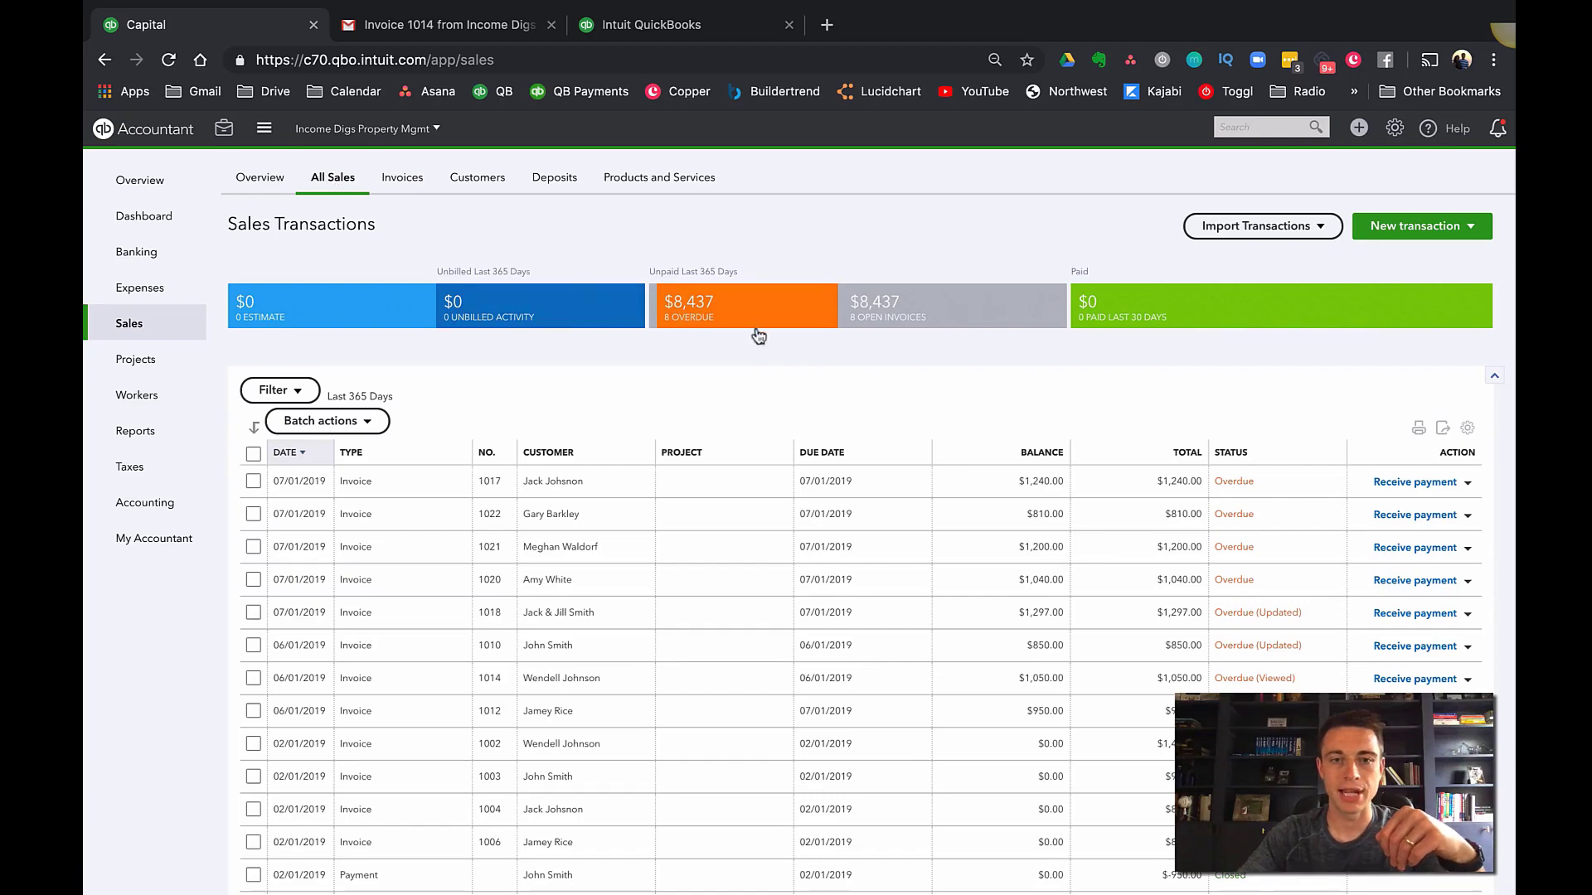
pyautogui.click(946, 324)
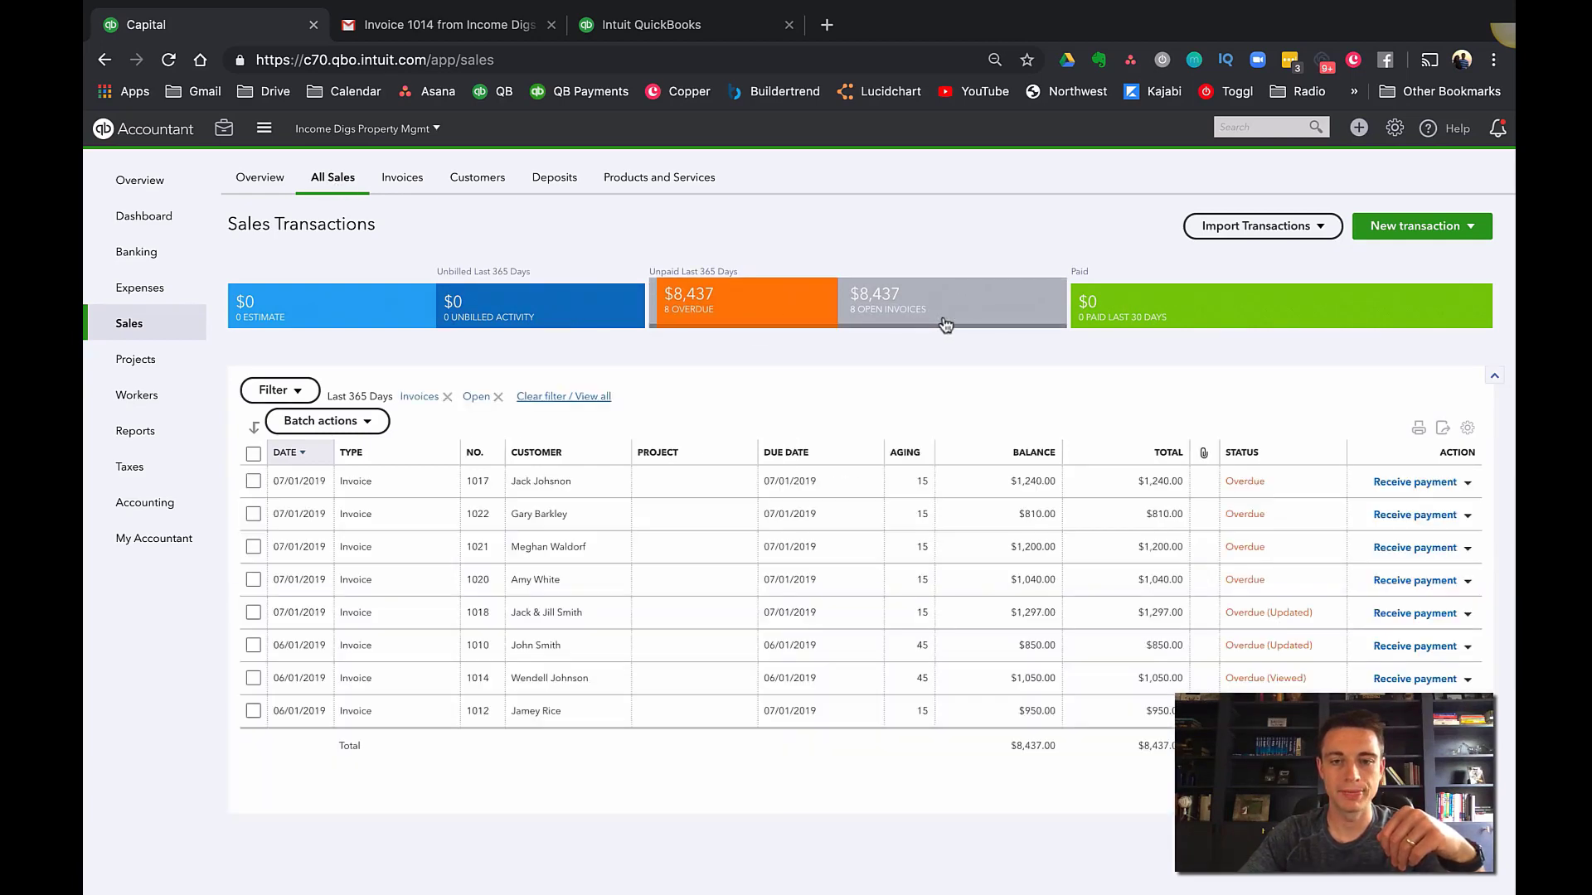
pyautogui.click(897, 310)
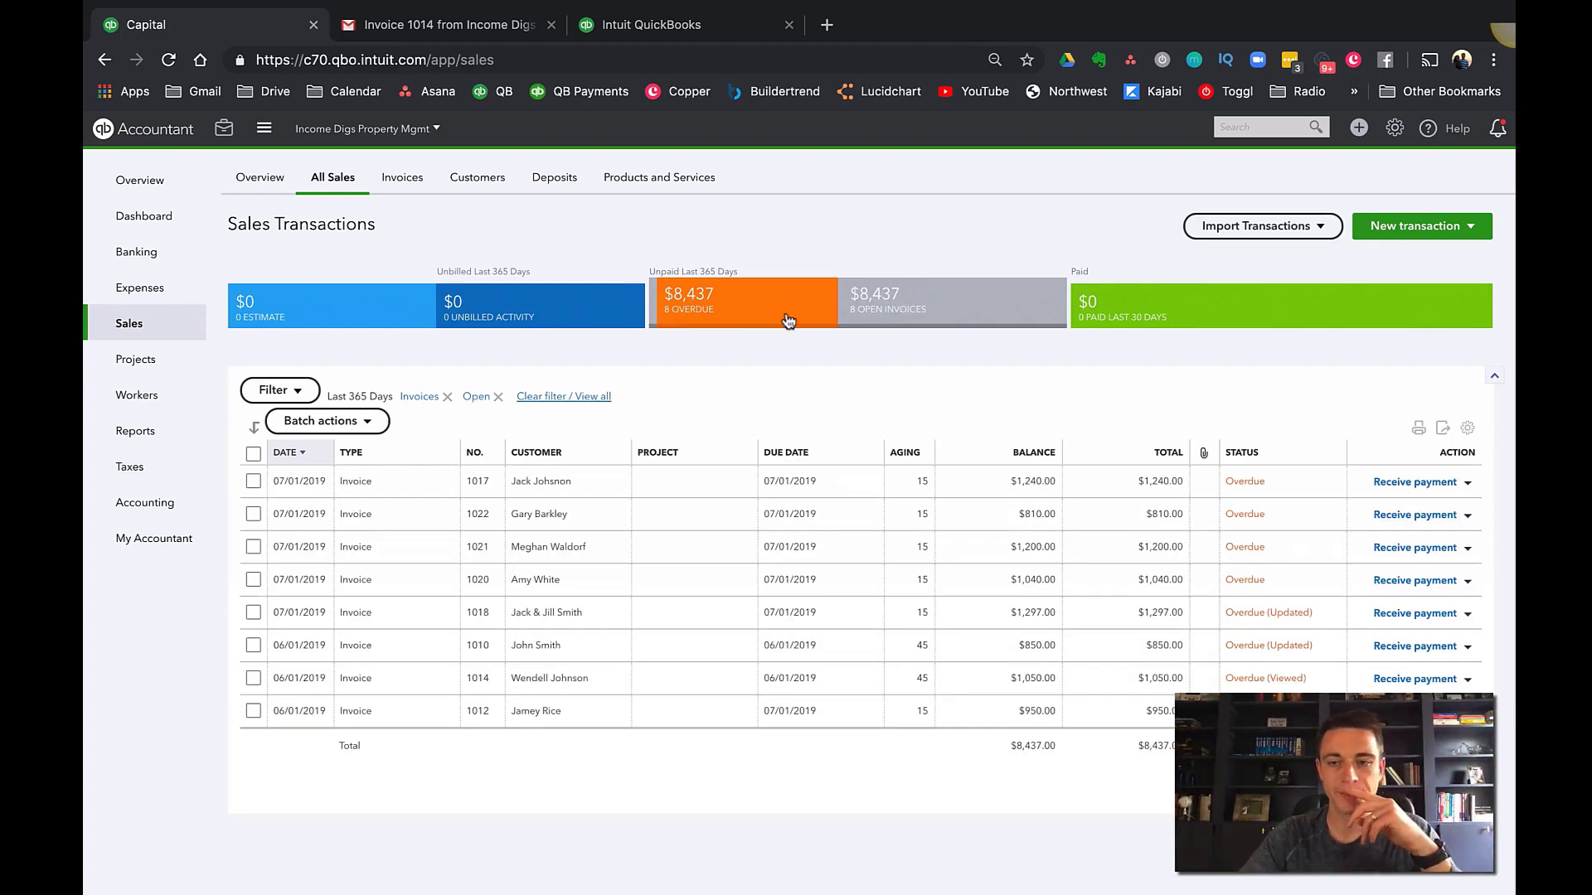
pyautogui.click(1022, 587)
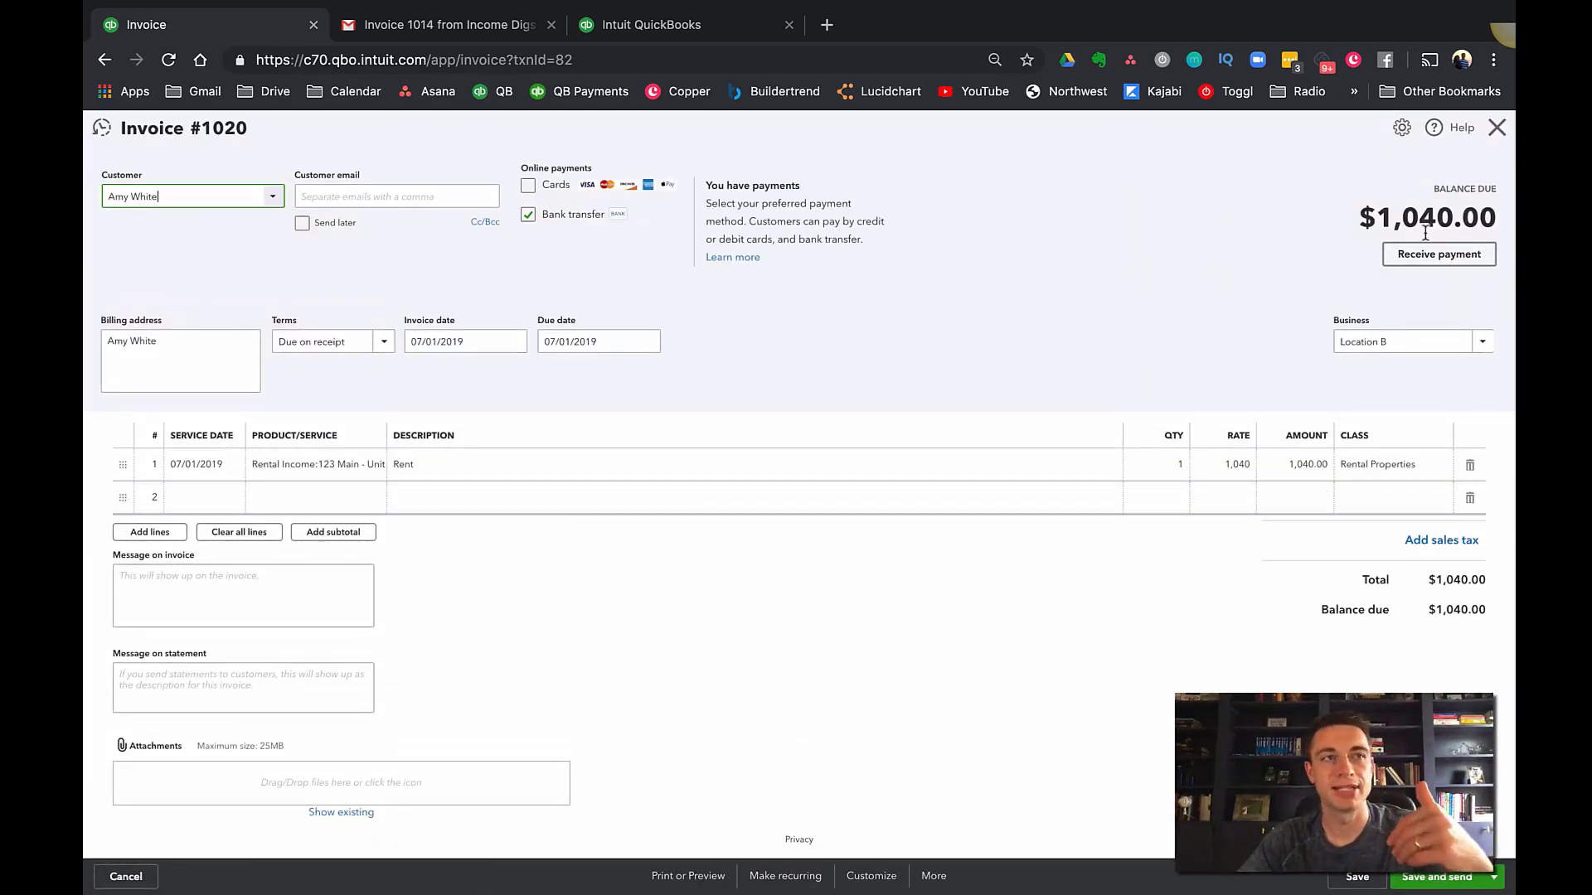
pyautogui.click(1497, 134)
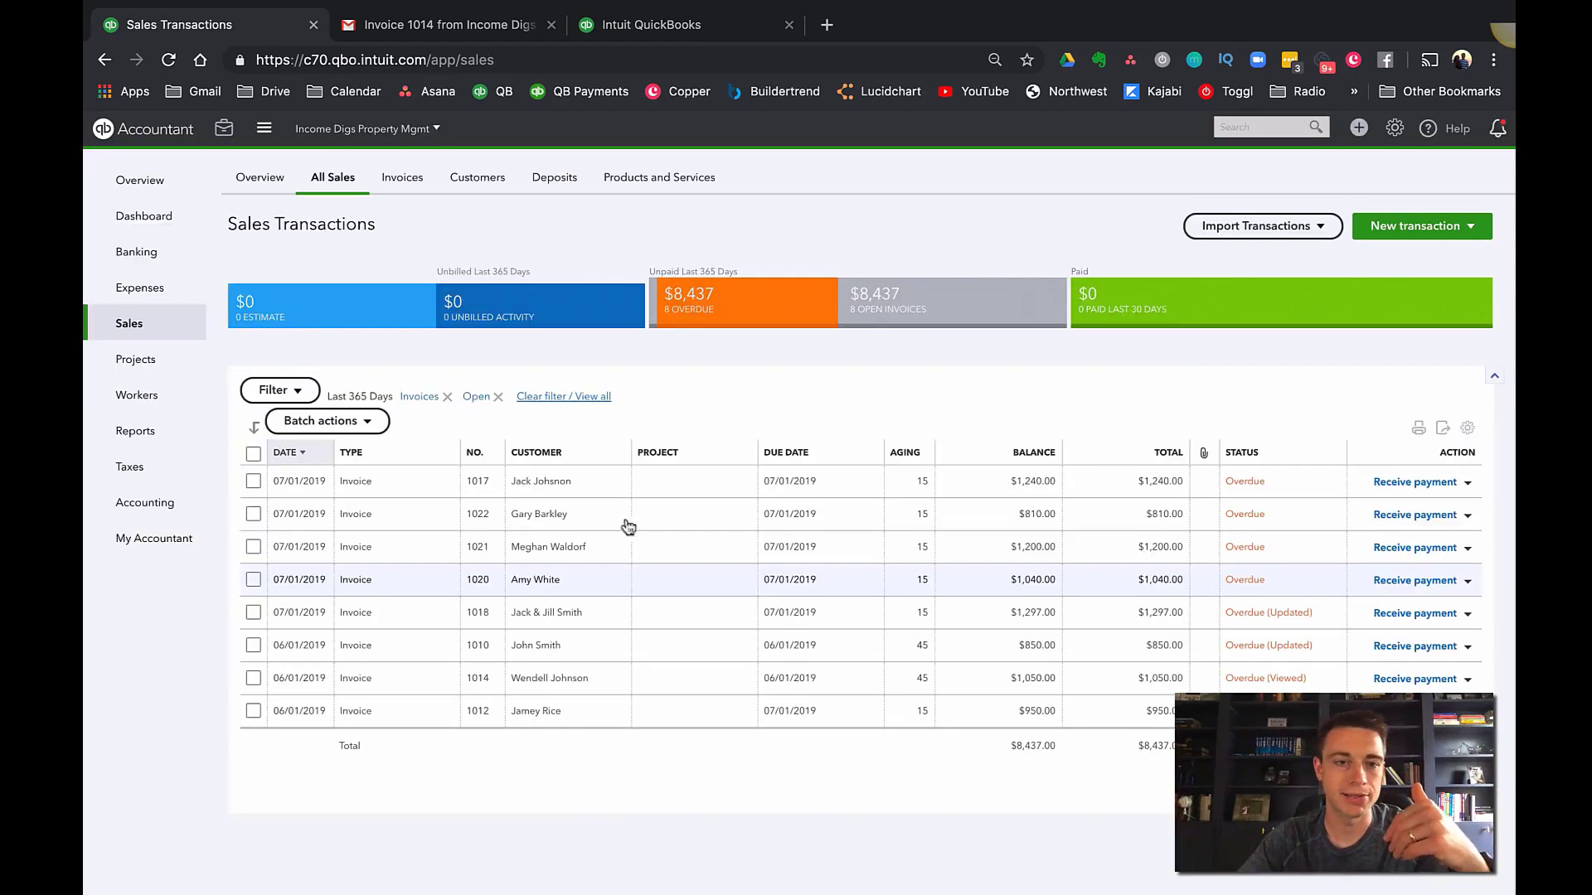
# Step: In the Checking bank feed, match the 07/10/2019 mobile deposit of 1,040.00 to invoice 1020
pyautogui.click(192, 249)
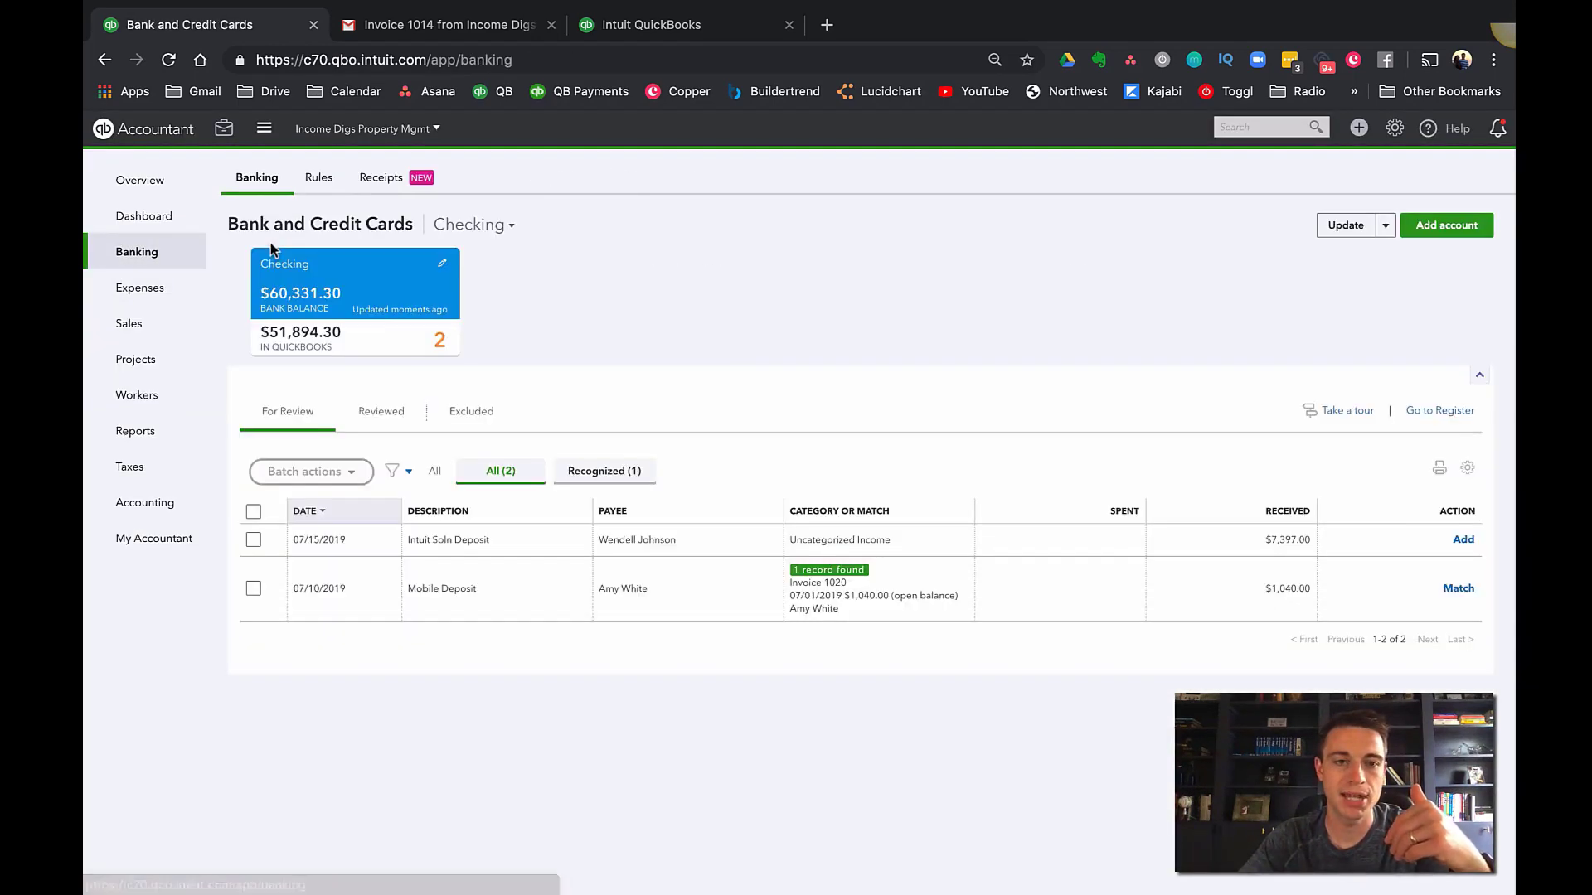
pyautogui.click(647, 587)
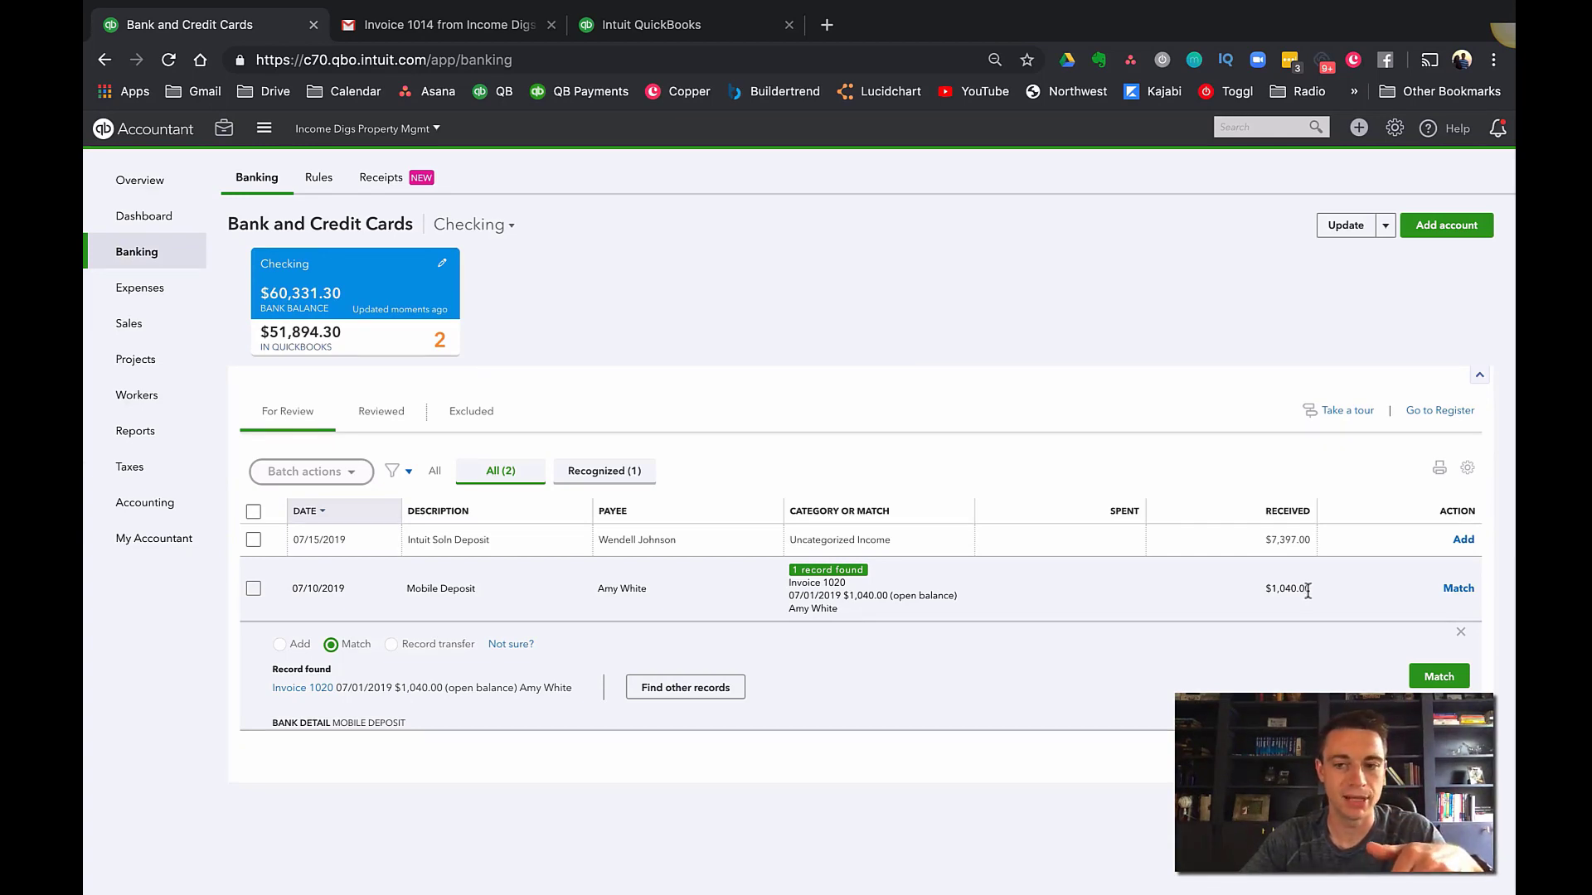
pyautogui.click(1442, 677)
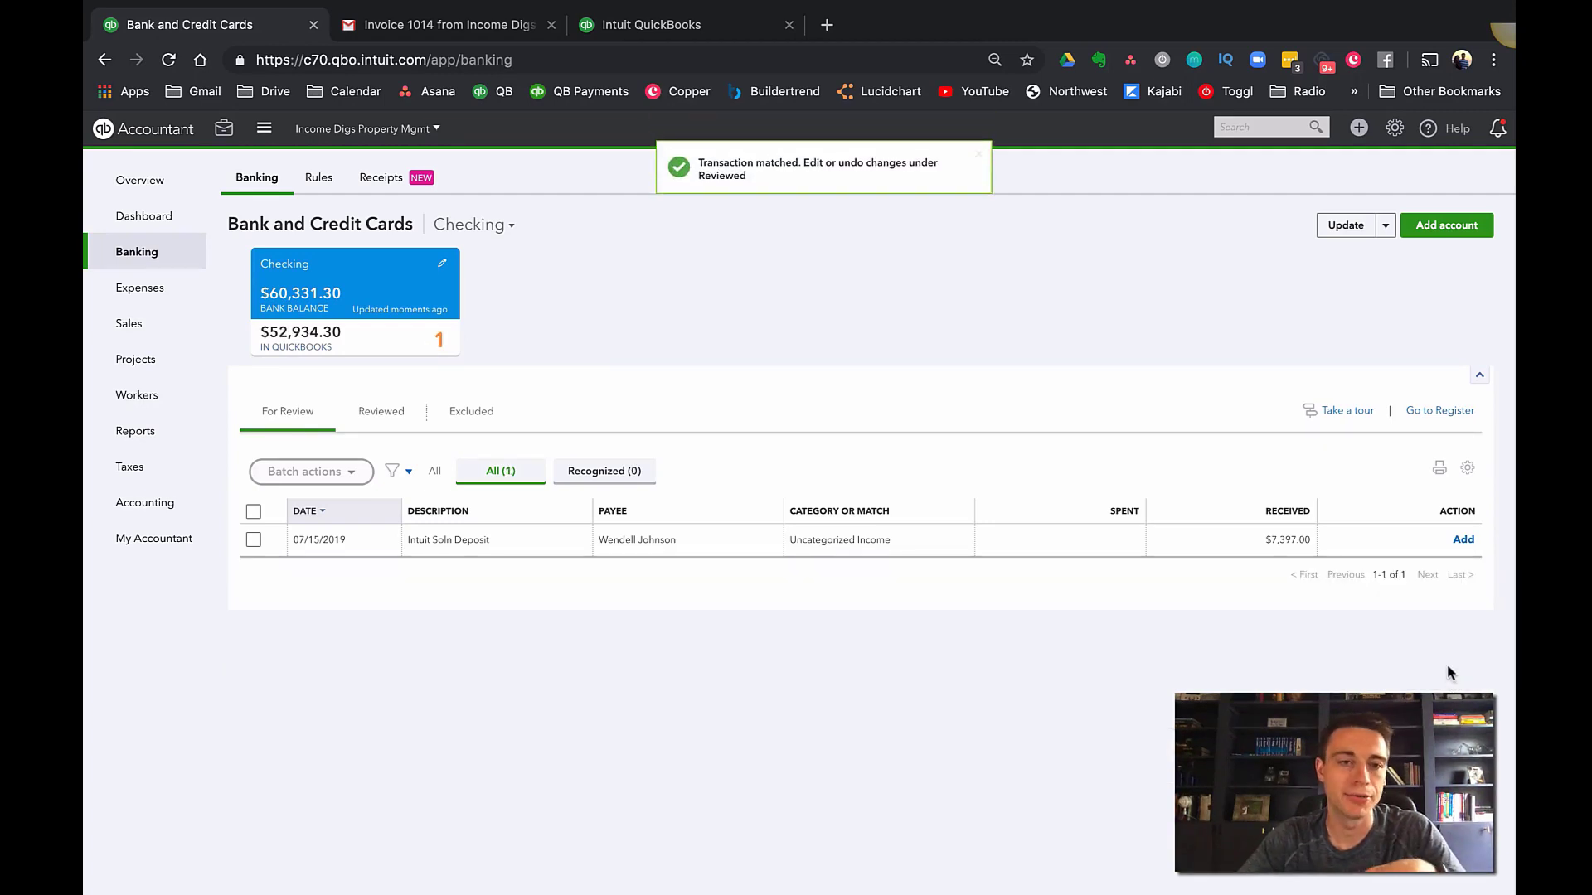
# Step: Check the recently paid invoices and then the overdue invoices in the sales transactions
pyautogui.click(170, 324)
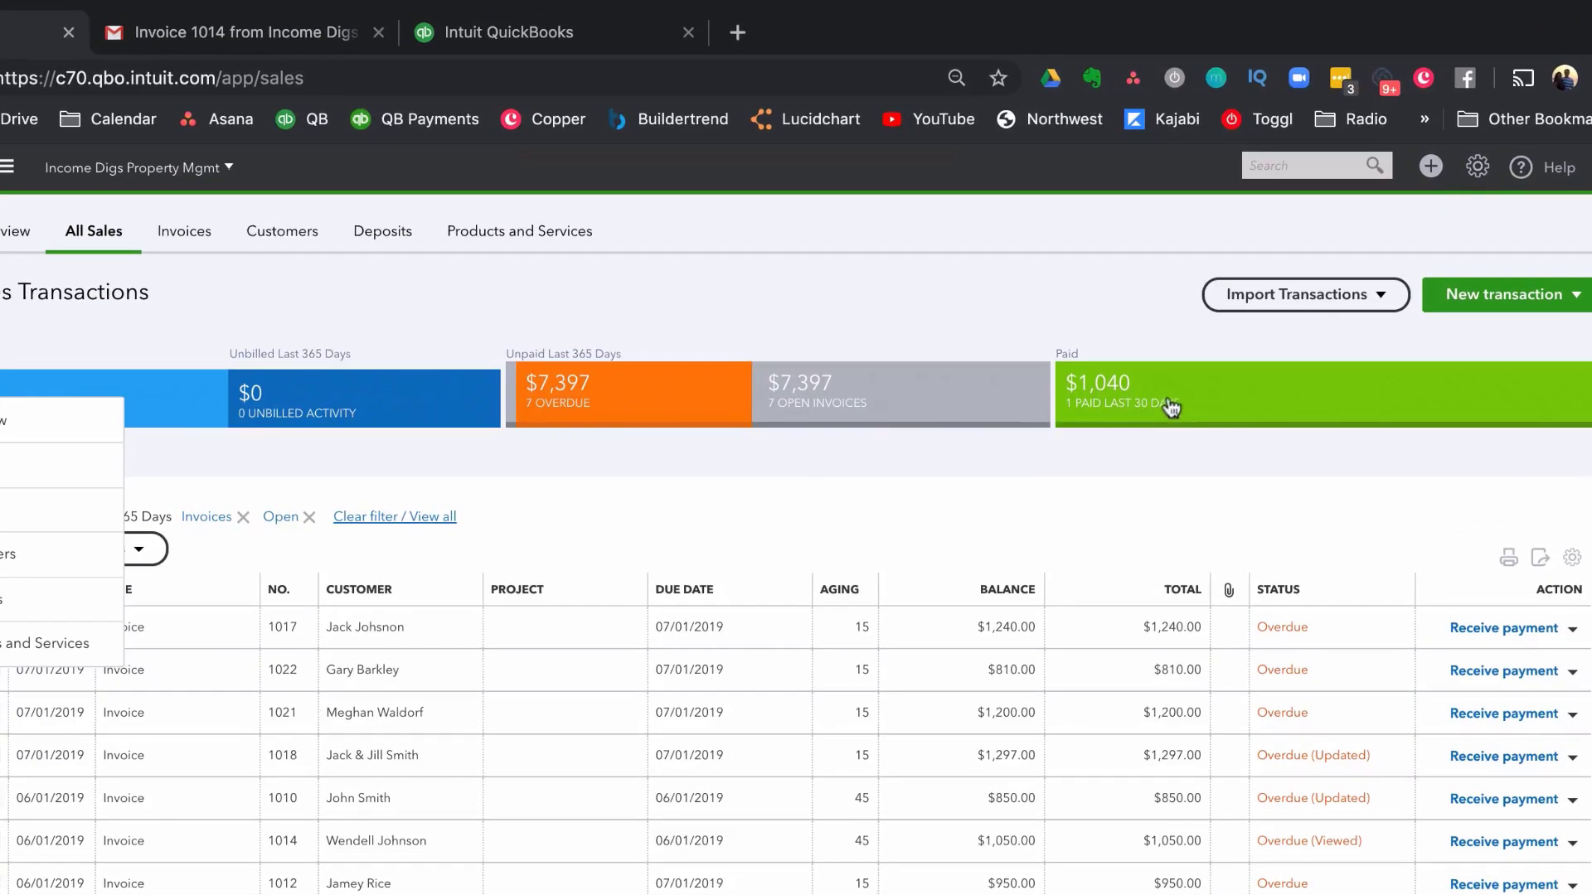
pyautogui.click(1165, 310)
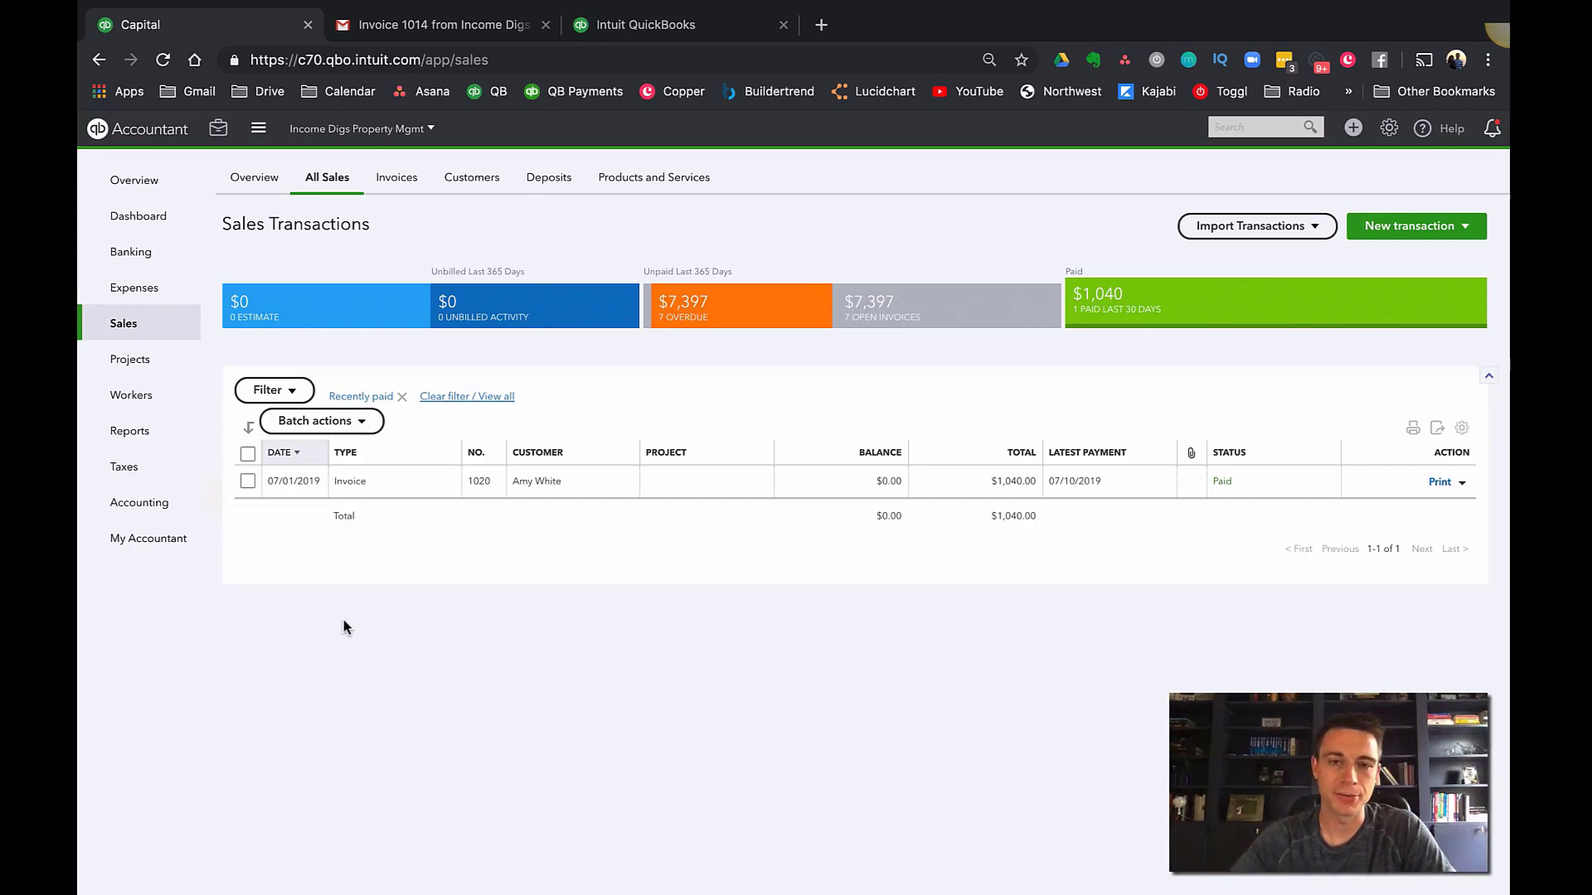
pyautogui.click(688, 323)
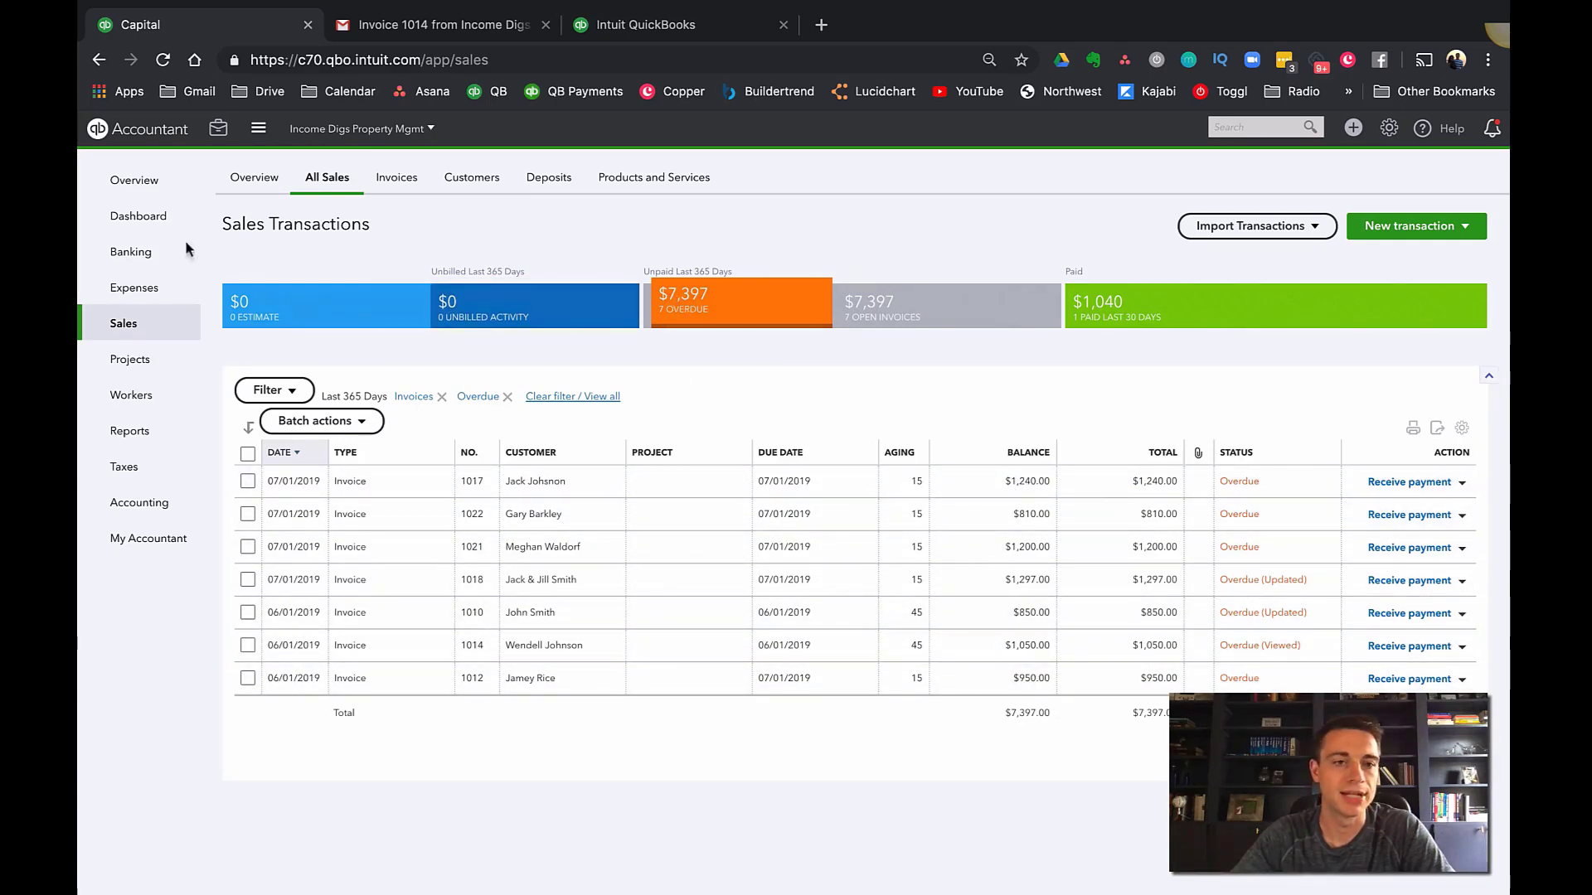
pyautogui.click(248, 247)
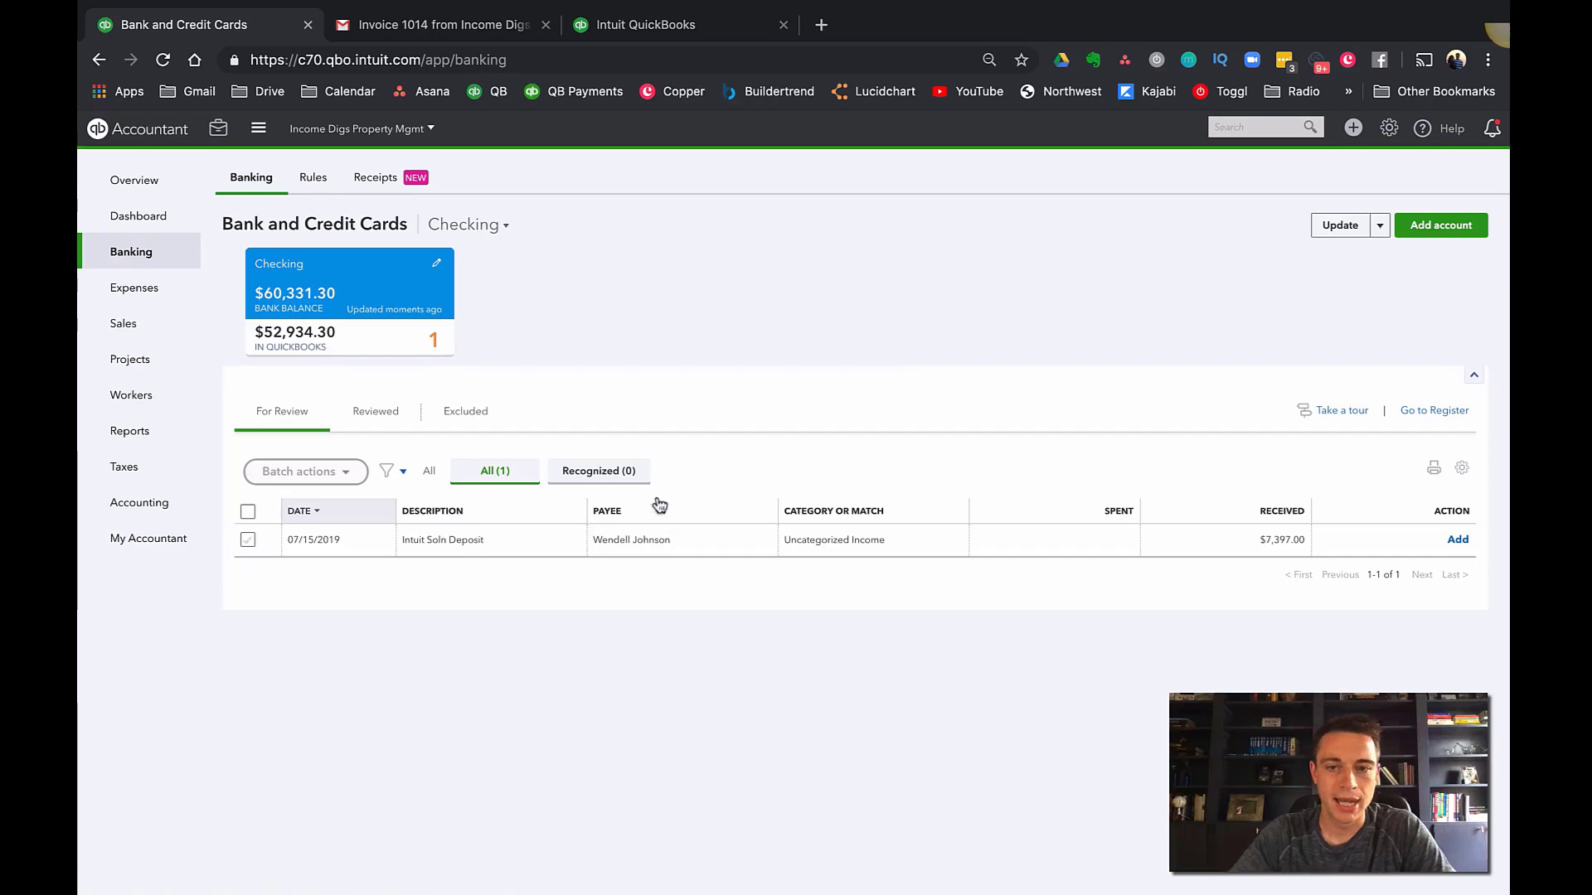
pyautogui.click(689, 544)
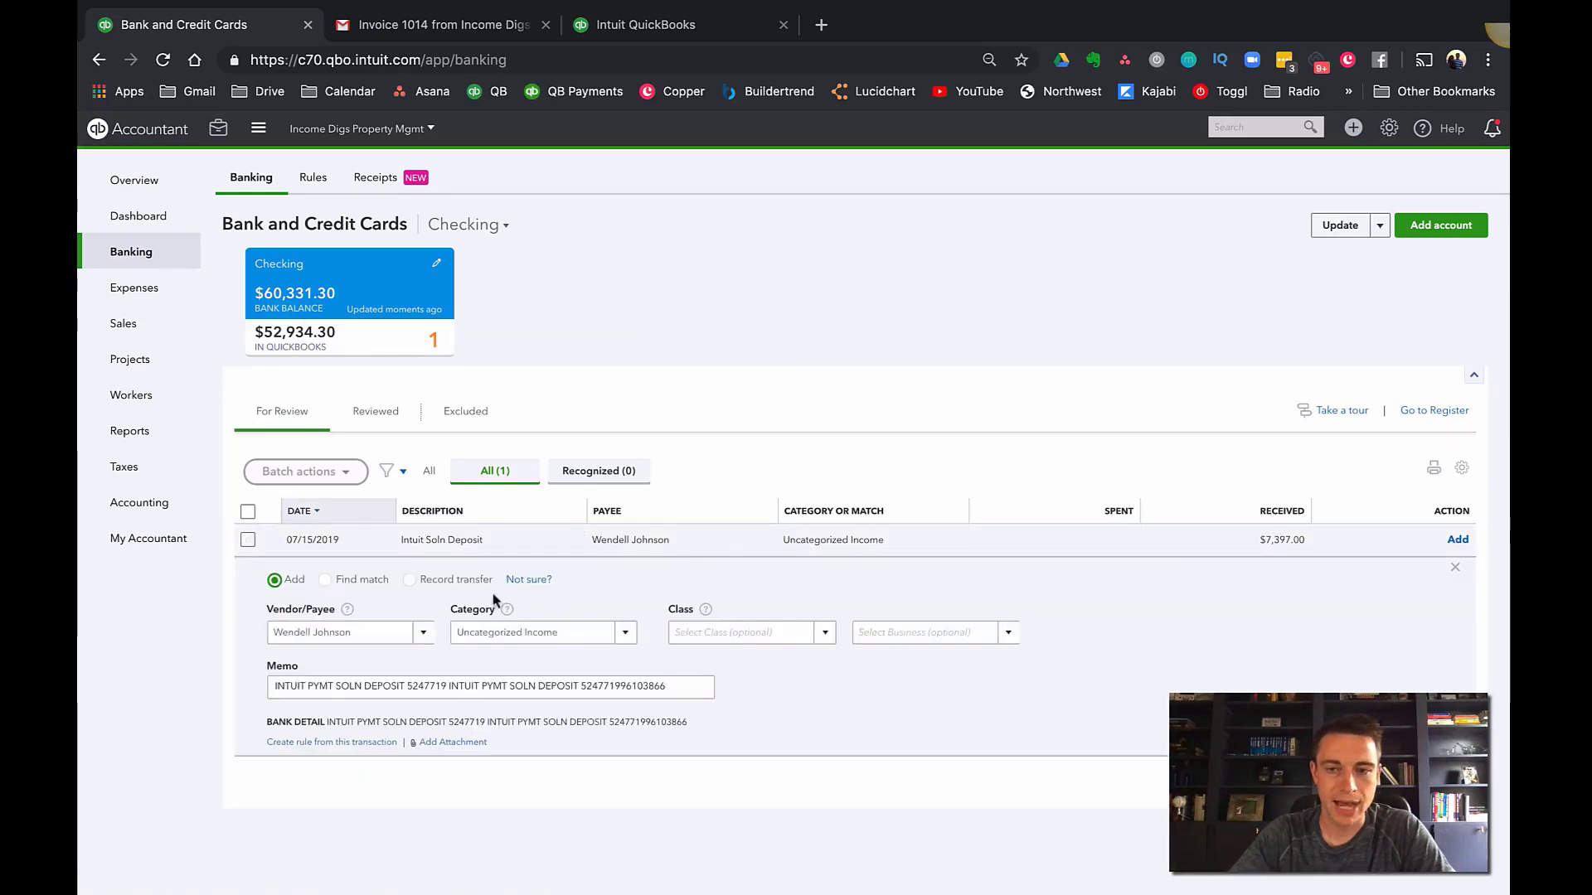
pyautogui.click(325, 580)
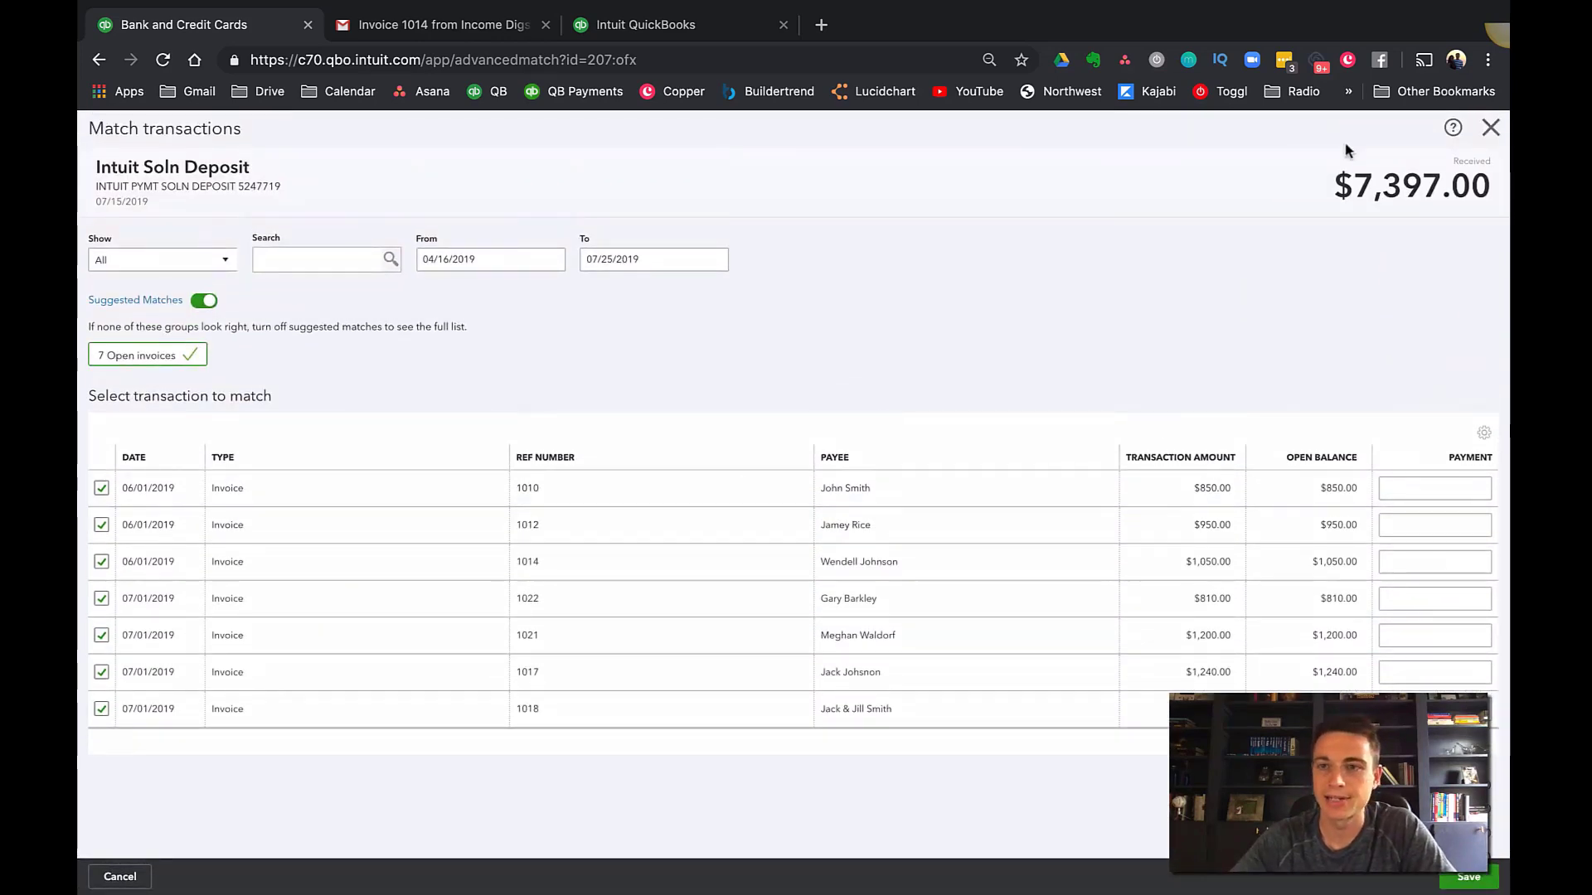
pyautogui.click(1492, 130)
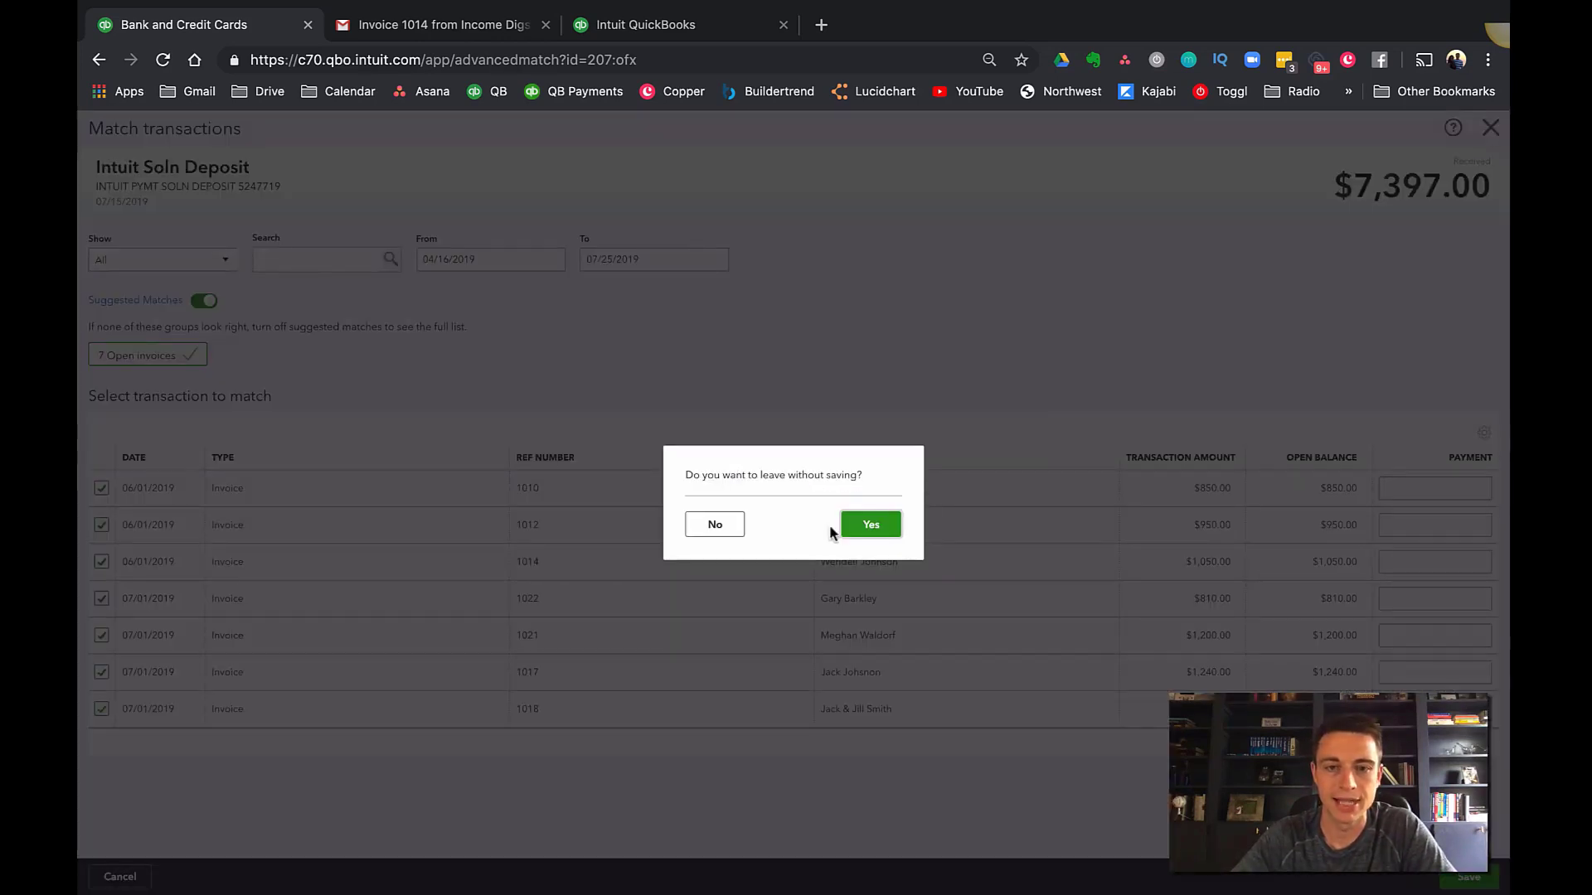
pyautogui.click(718, 533)
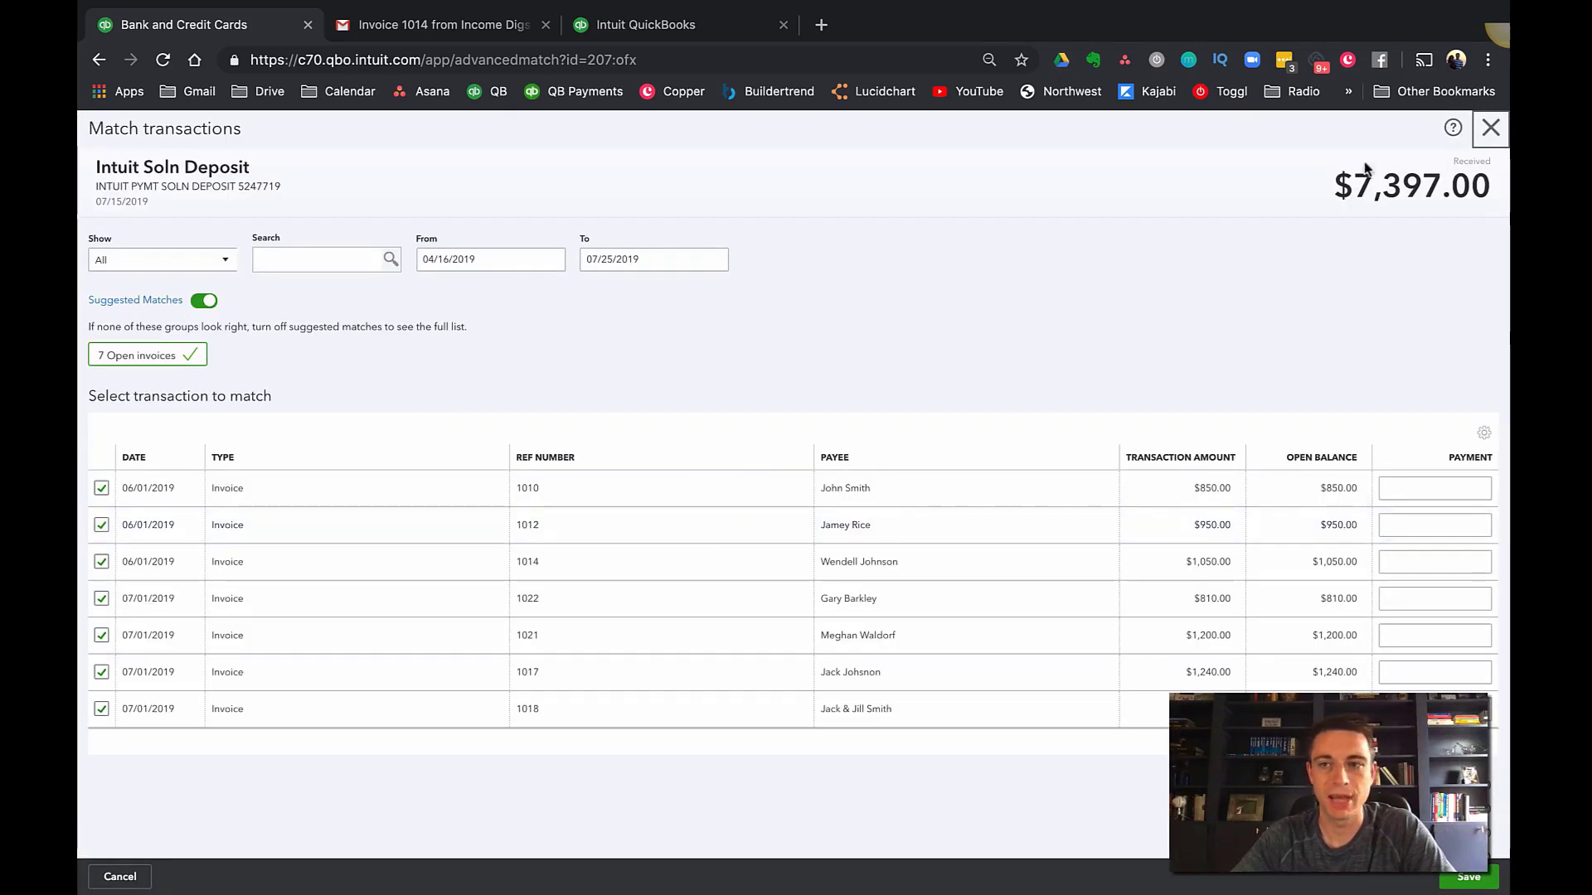
pyautogui.click(1491, 128)
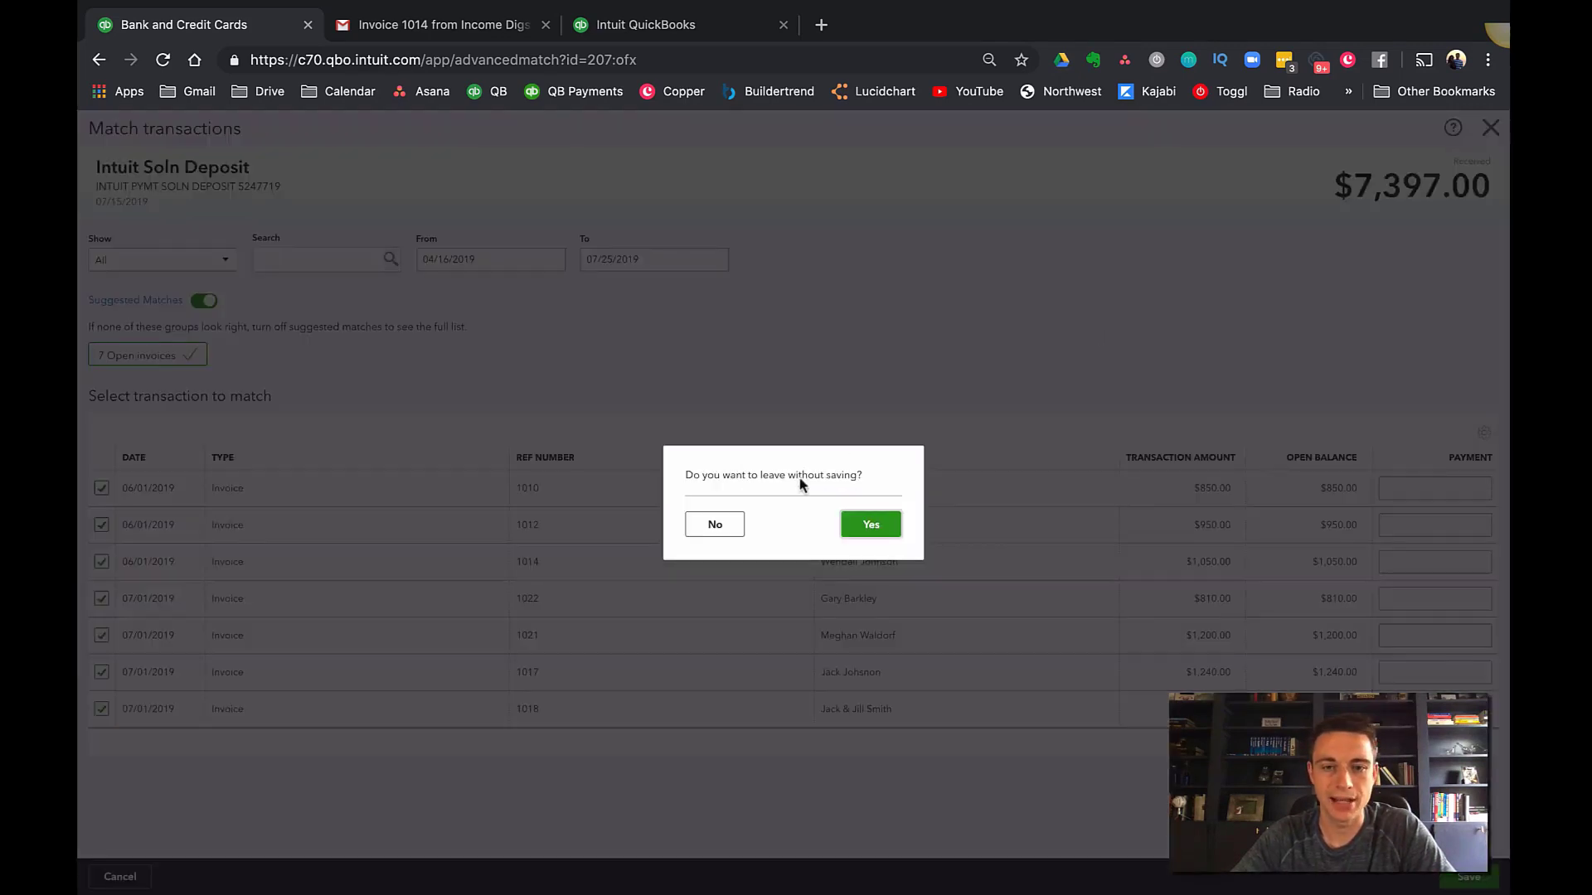
pyautogui.click(871, 524)
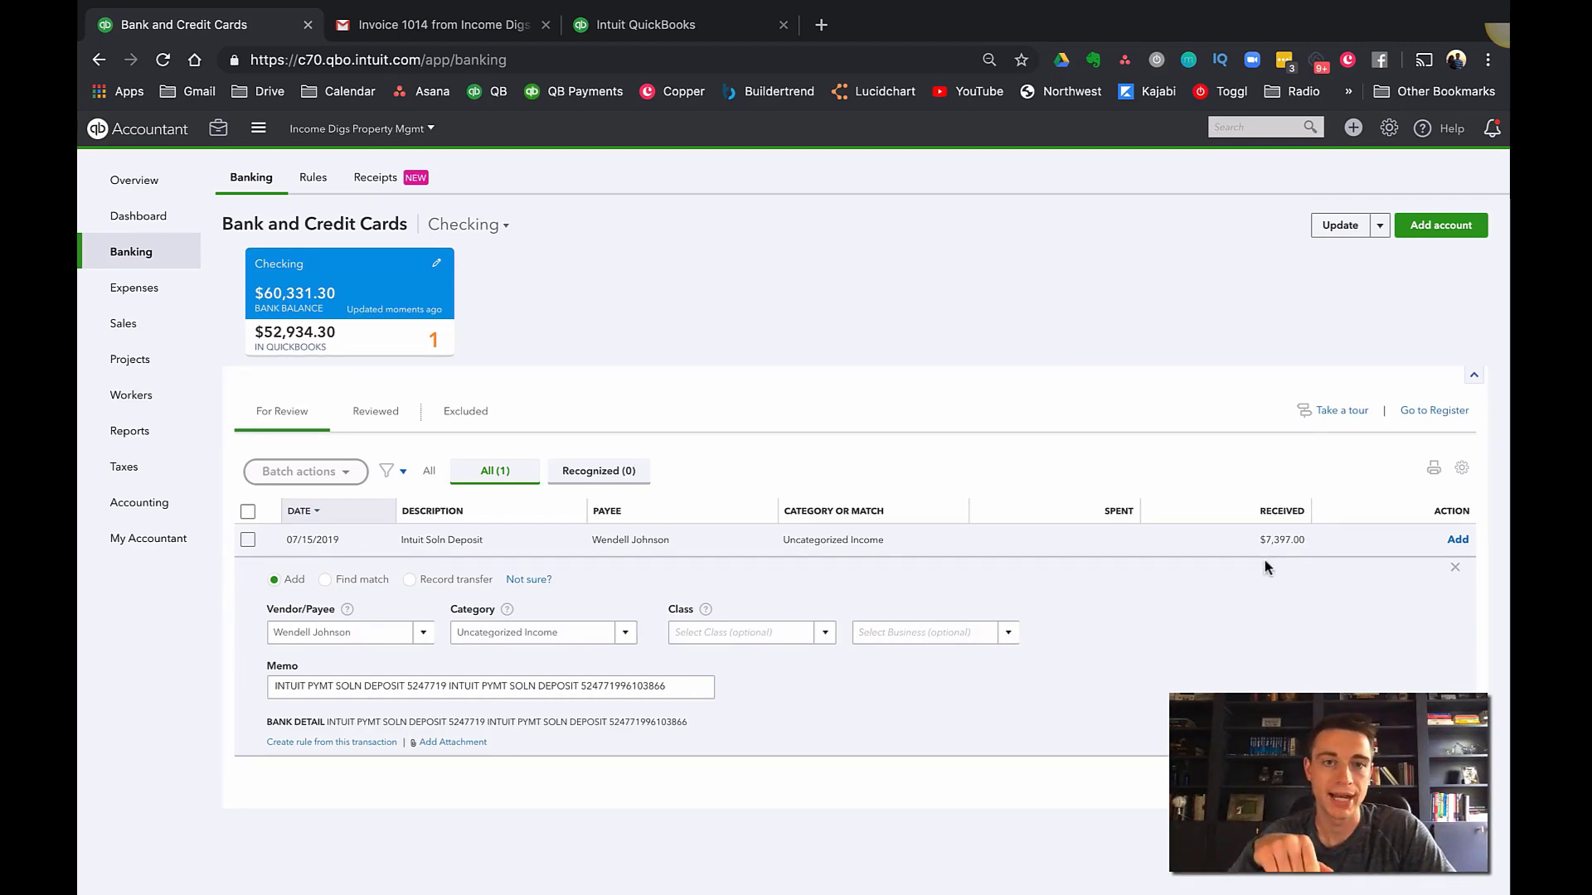
pyautogui.click(119, 326)
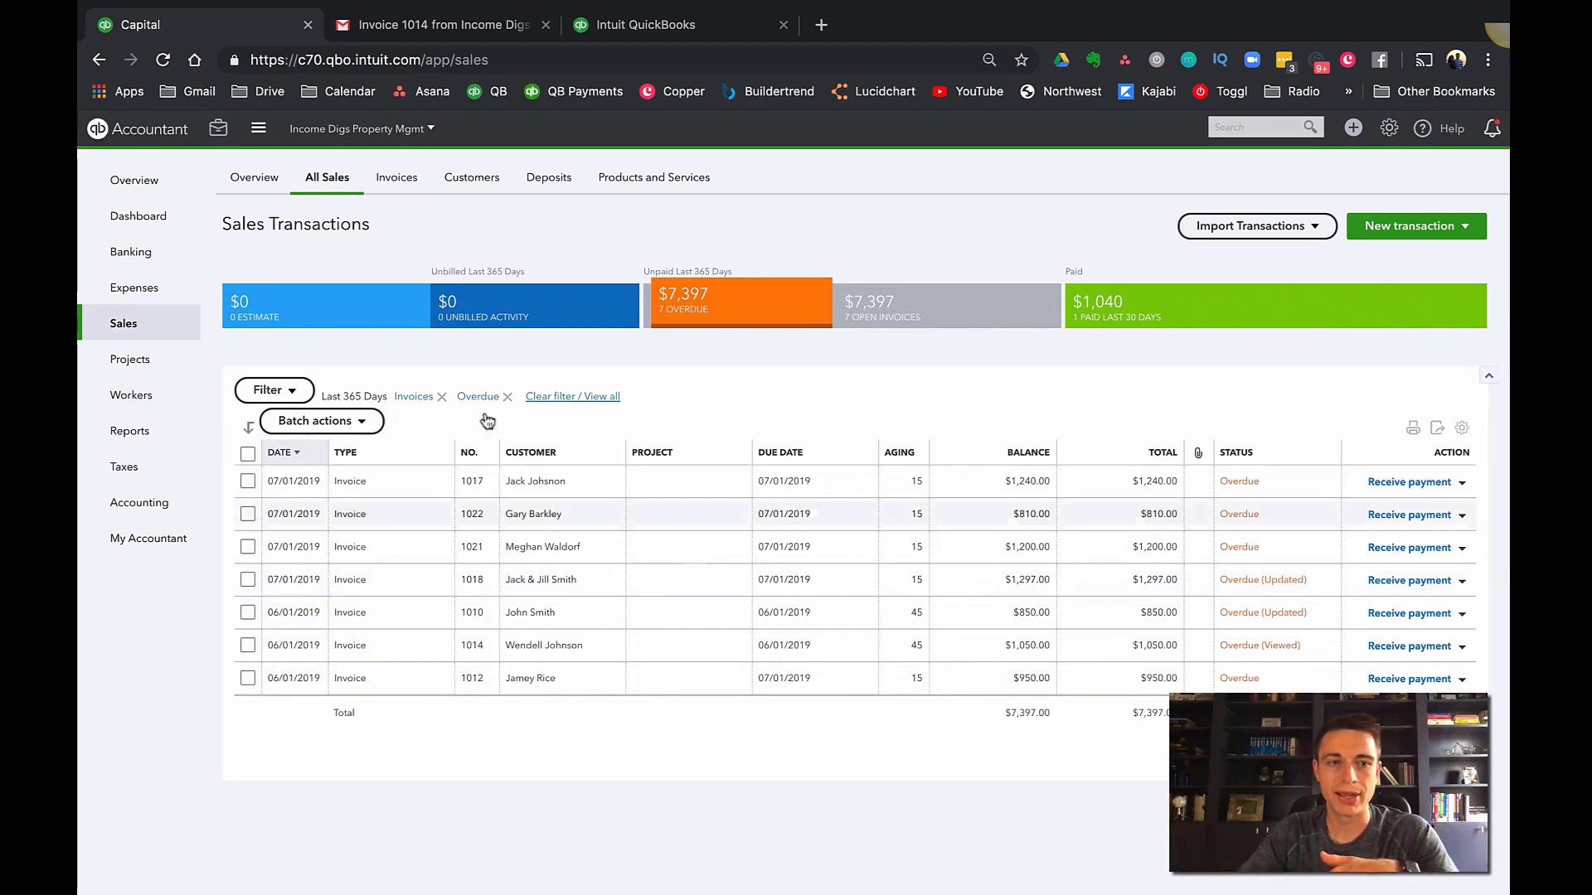
# Step: Open the match search for the 07/15/2019 deposit of 7,397.00 in the Checking feed and turn suggested matches off
pyautogui.moveTo(131, 251)
pyautogui.click(250, 255)
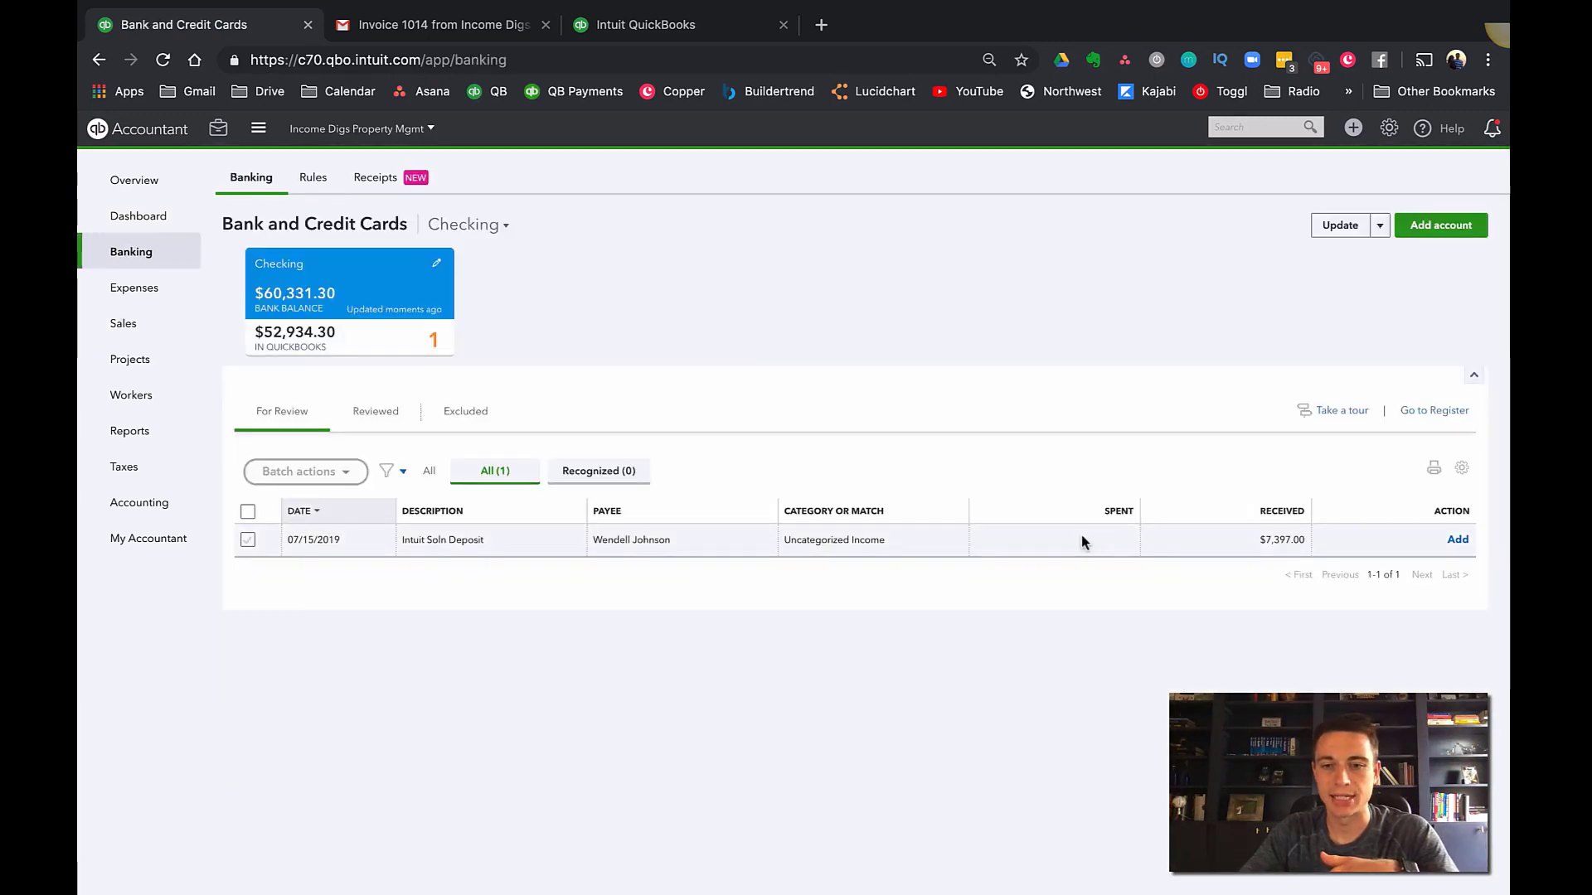
pyautogui.click(1081, 541)
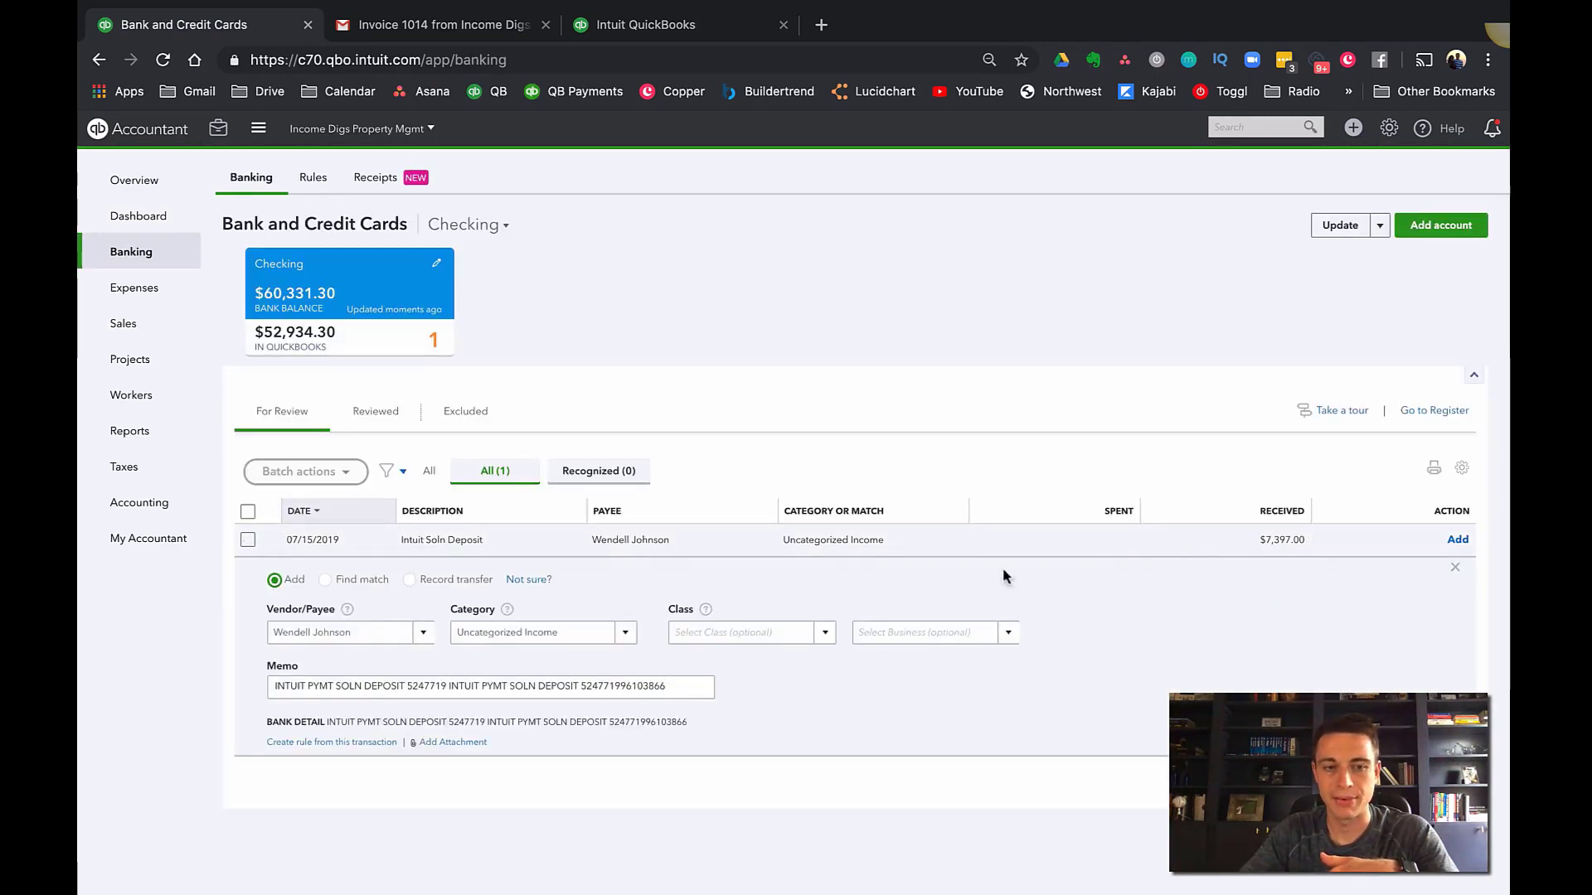
pyautogui.click(328, 580)
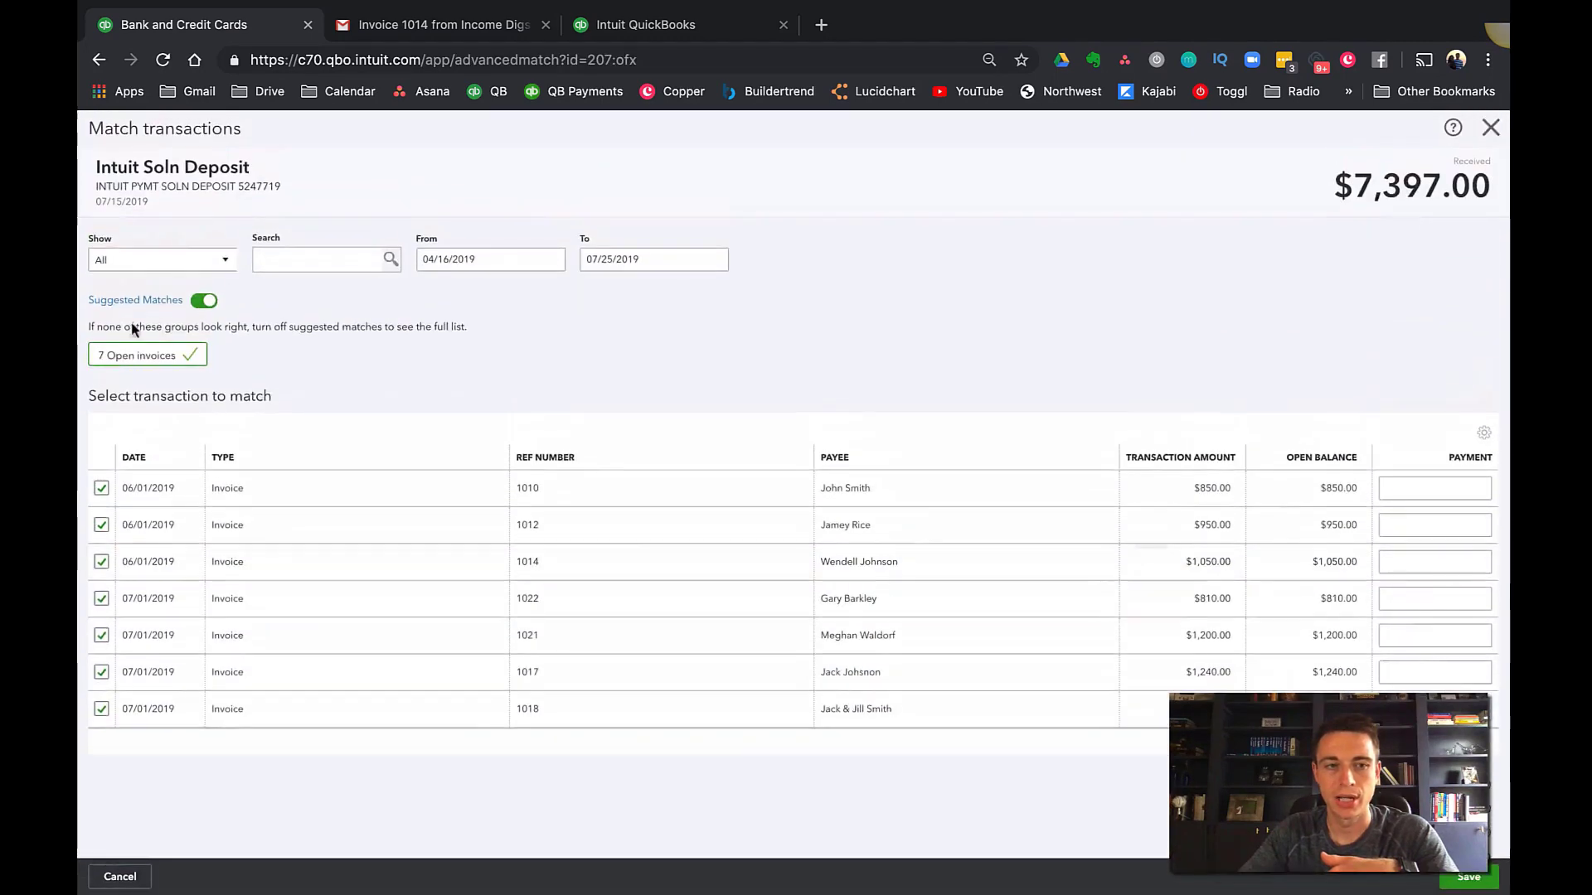
pyautogui.click(203, 300)
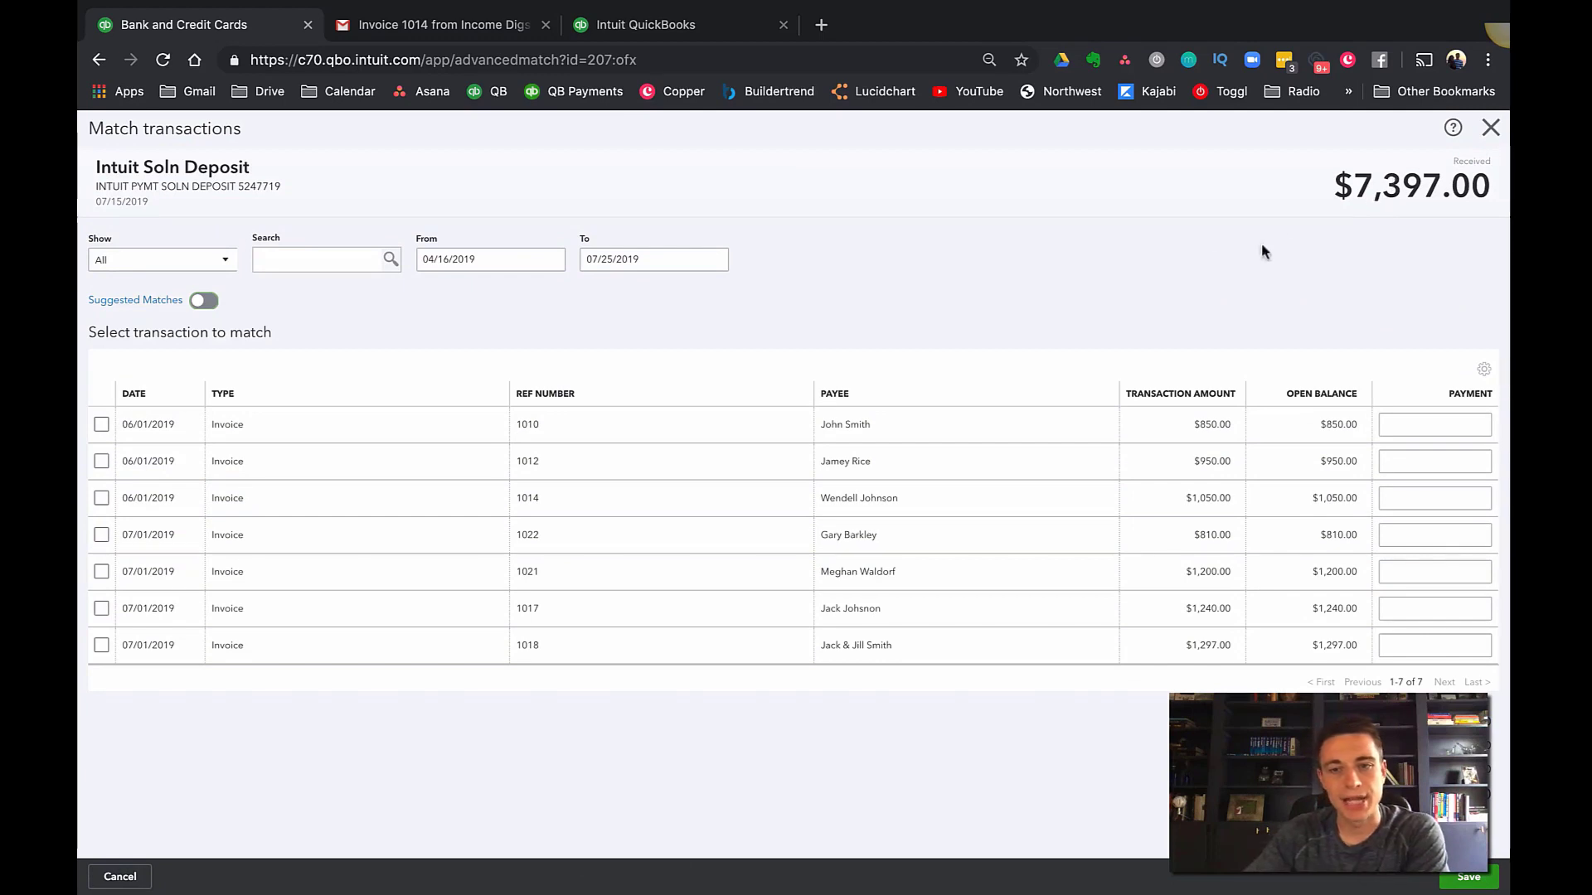
# Step: Select invoices 1010, 1012, 1014, 1022, 1021, 1017 and 1018 for the 7,397.00 deposit and save the match
pyautogui.click(102, 426)
pyautogui.click(101, 462)
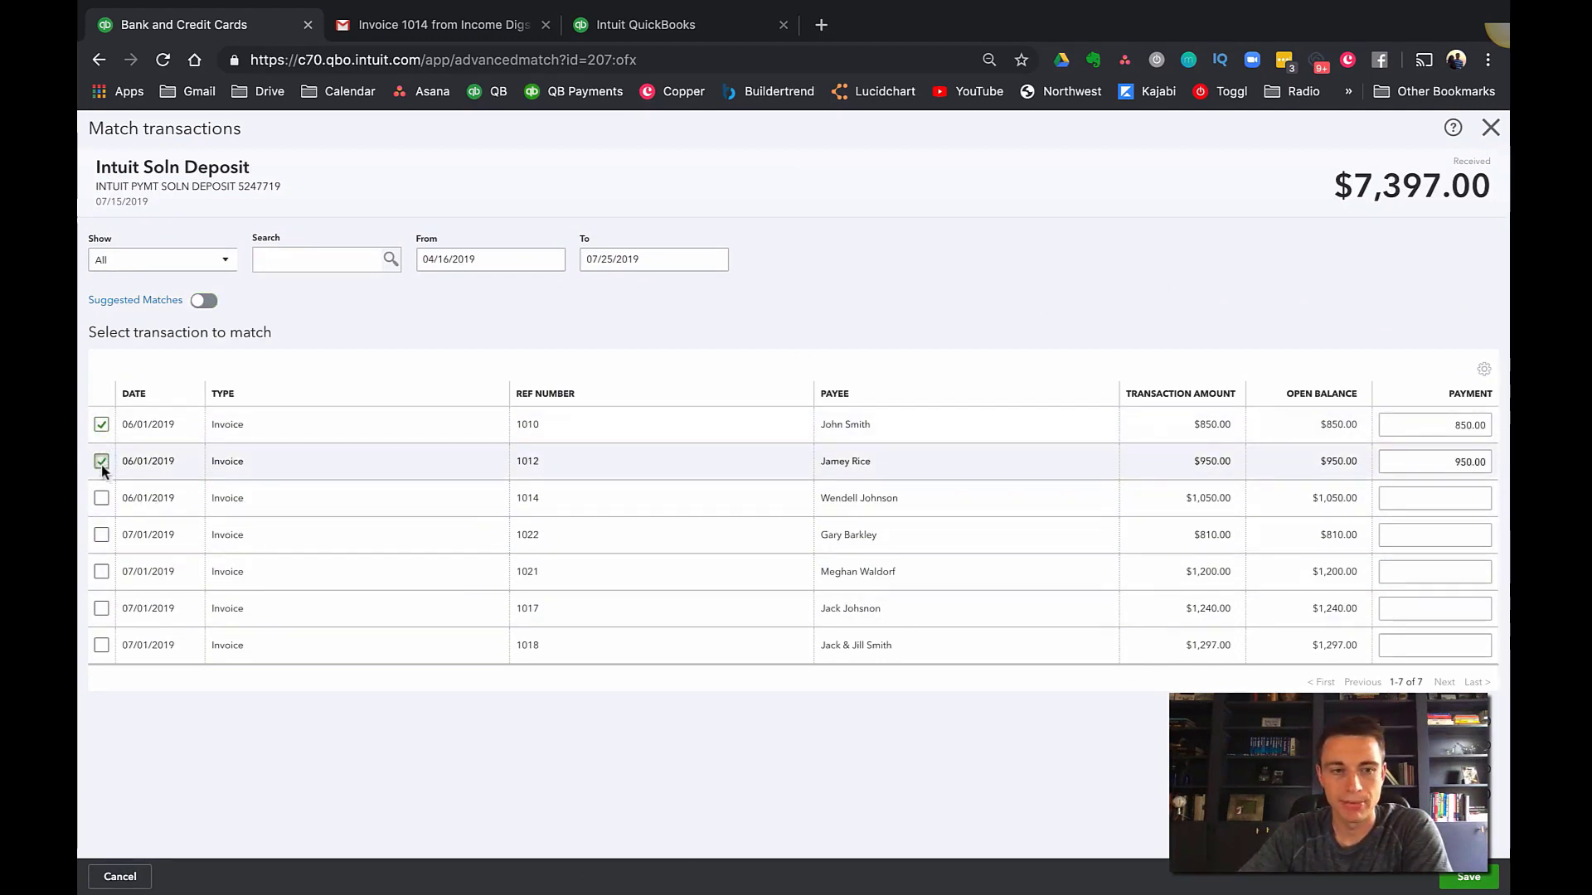
pyautogui.click(101, 498)
pyautogui.click(101, 535)
pyautogui.click(101, 572)
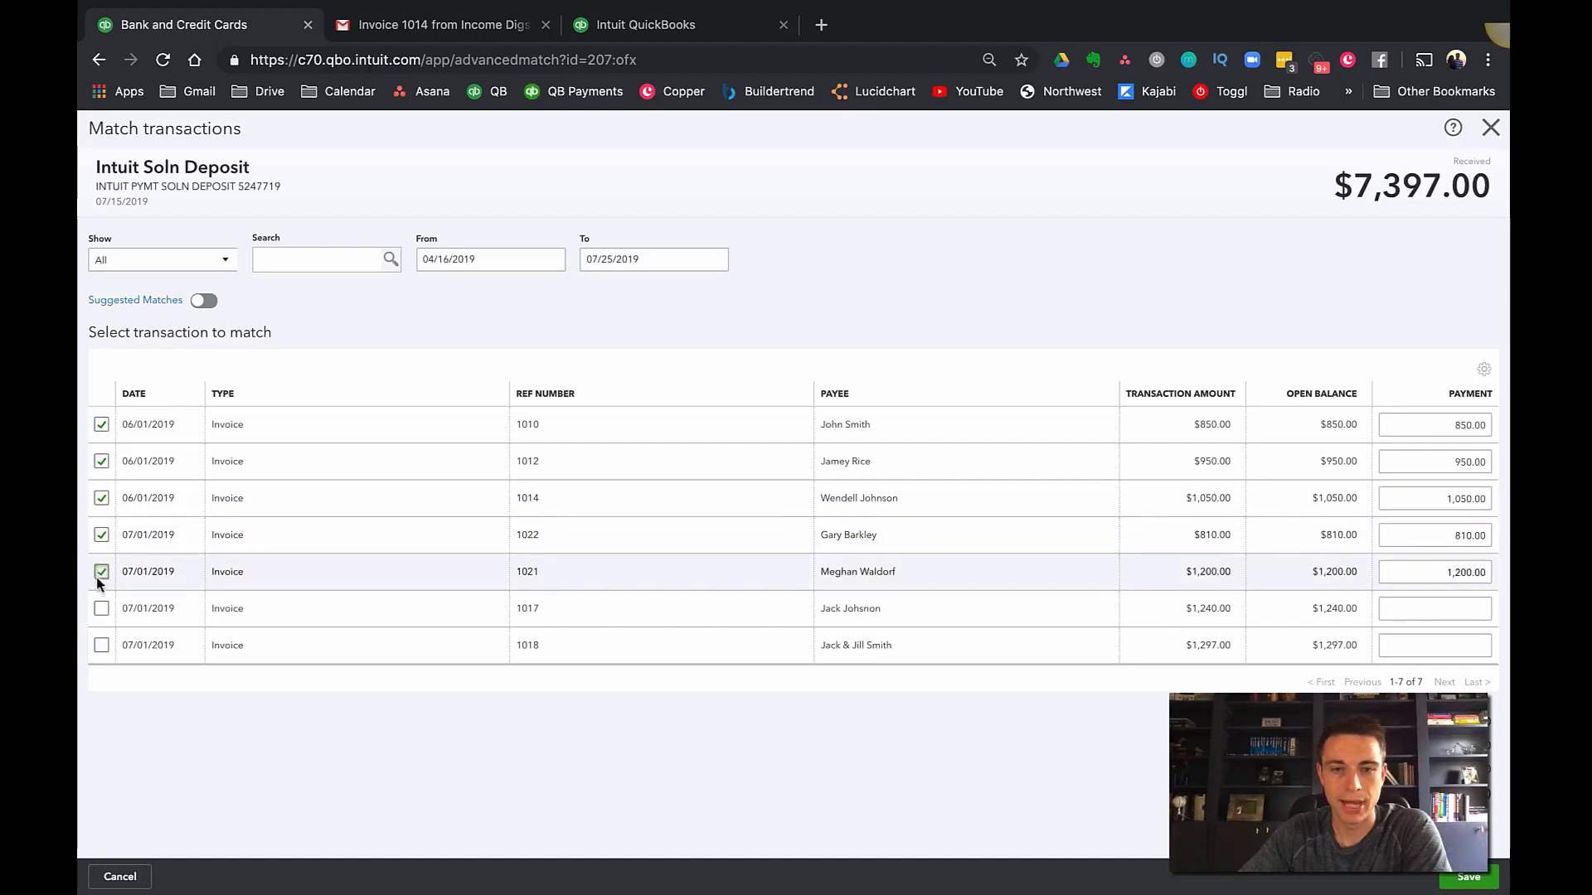
pyautogui.click(101, 608)
pyautogui.rightClick(96, 656)
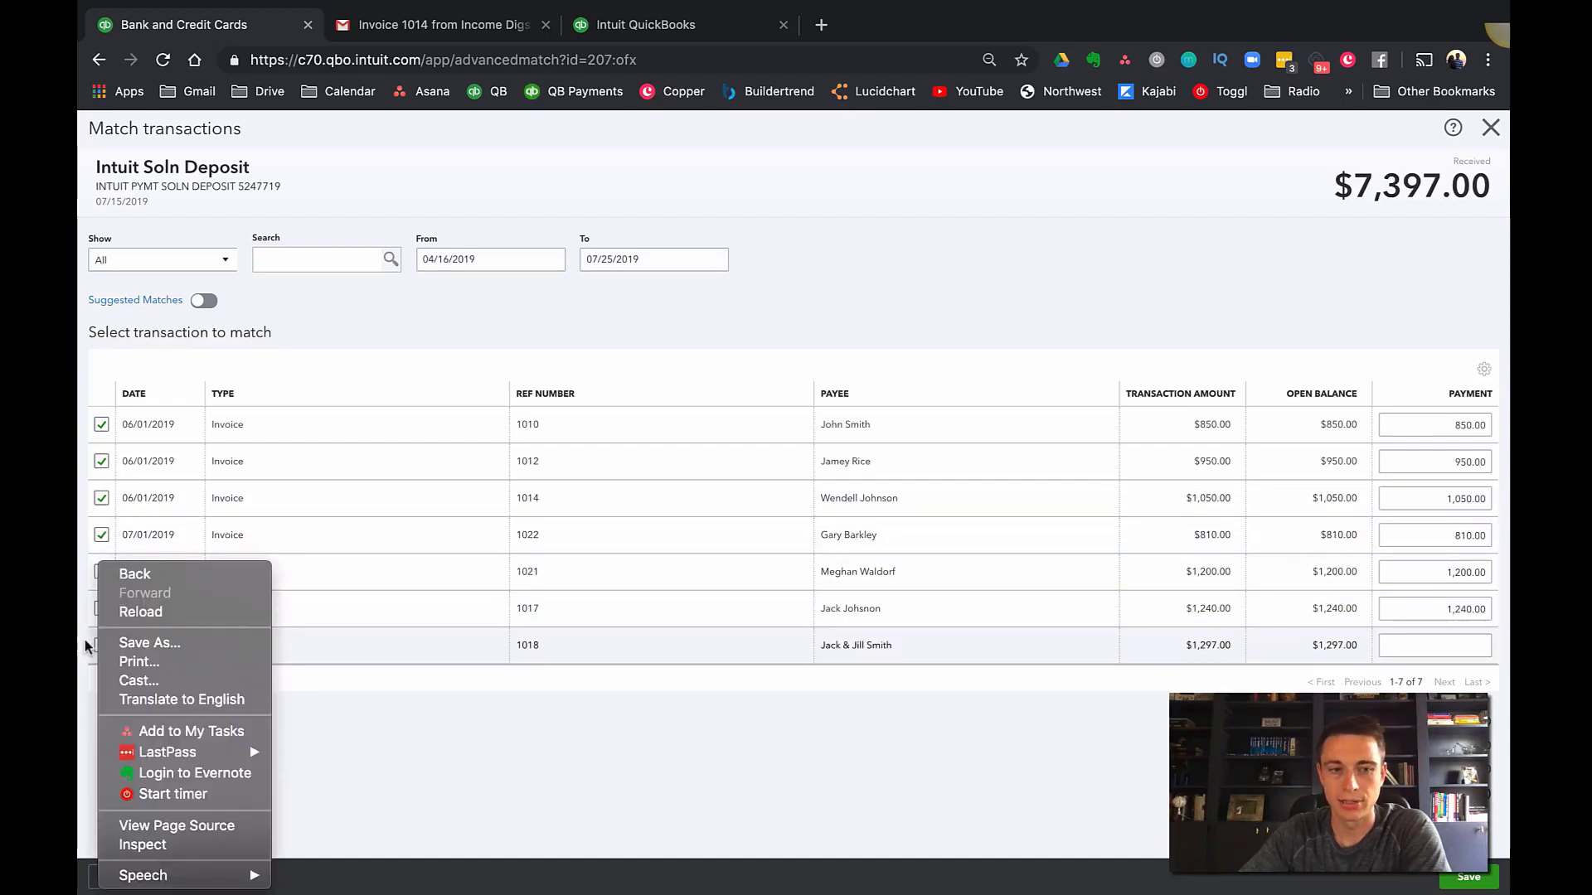
pyautogui.click(97, 651)
pyautogui.click(101, 645)
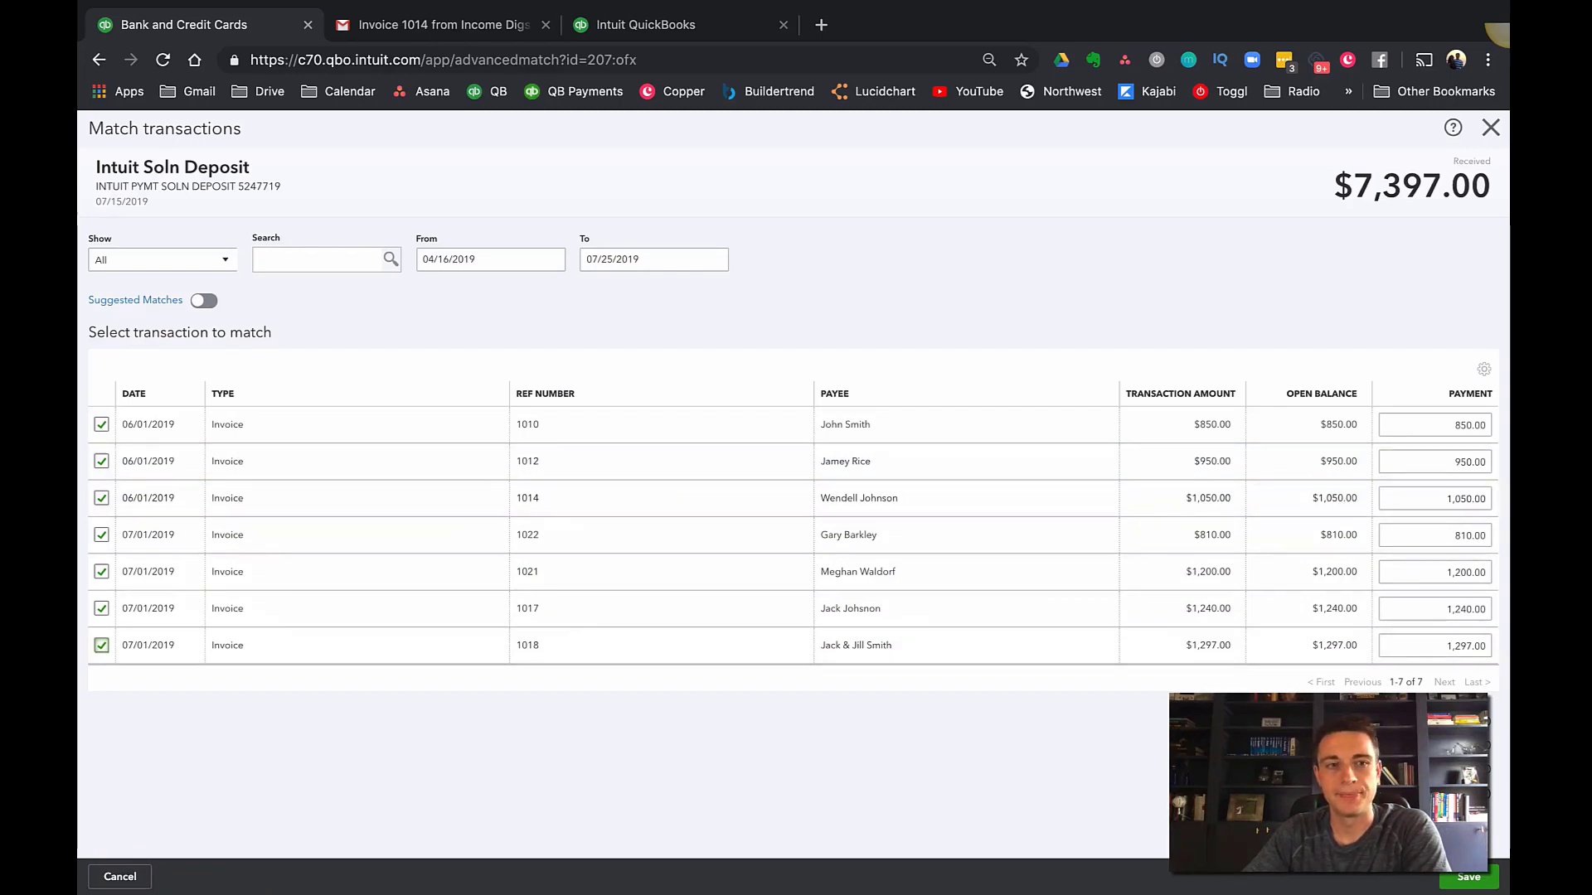
pyautogui.click(1471, 886)
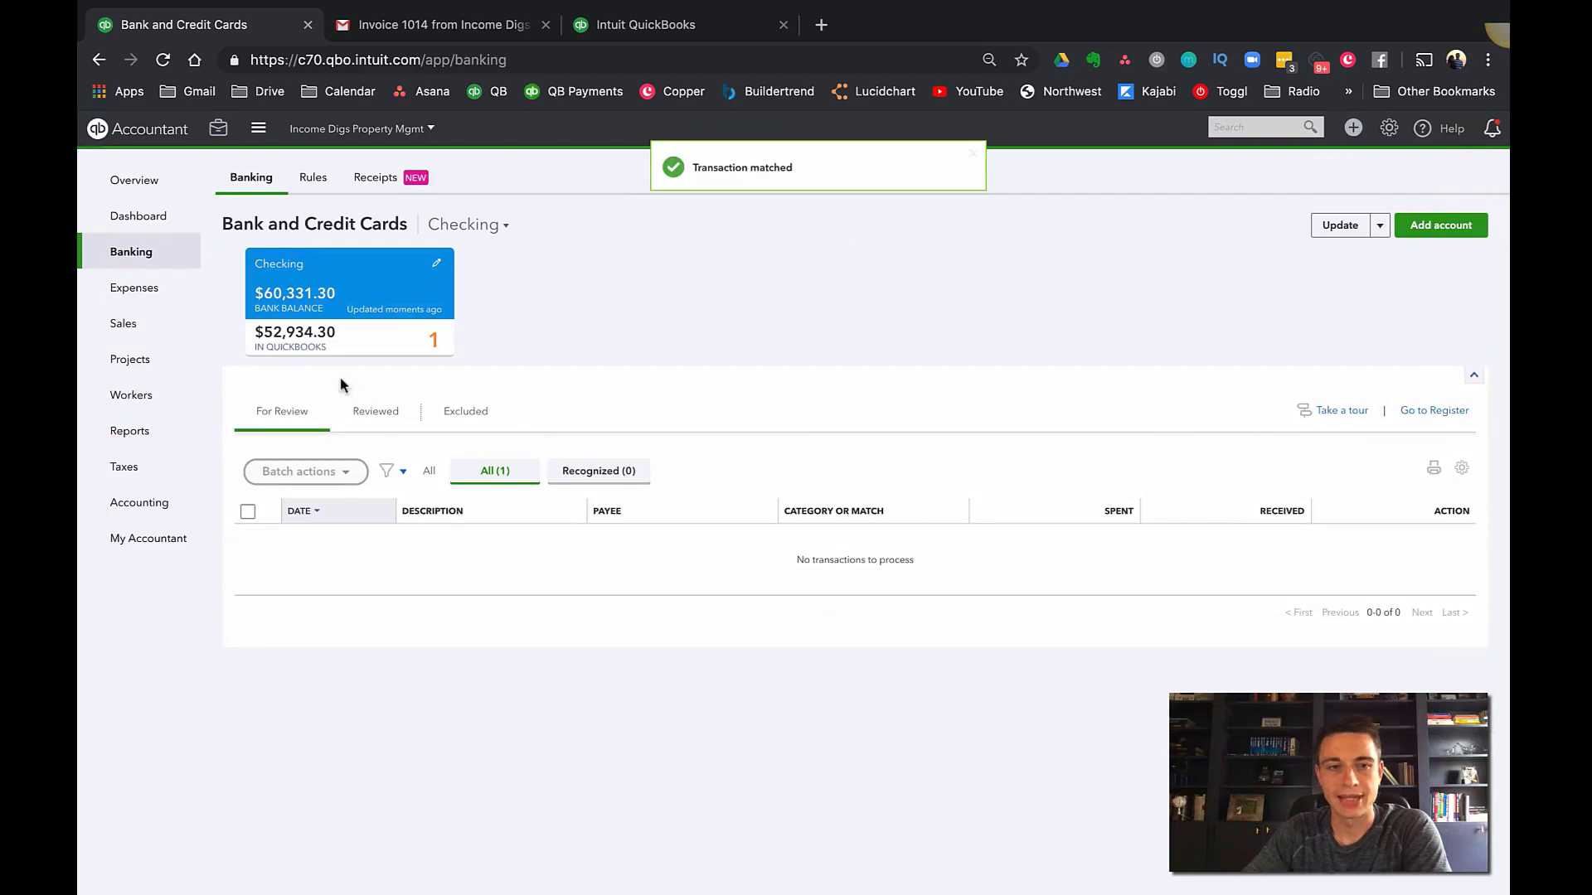
# Step: Reload the bank feed to compare the Checking balances, then check the recently paid invoices in the sales transactions
pyautogui.click(163, 61)
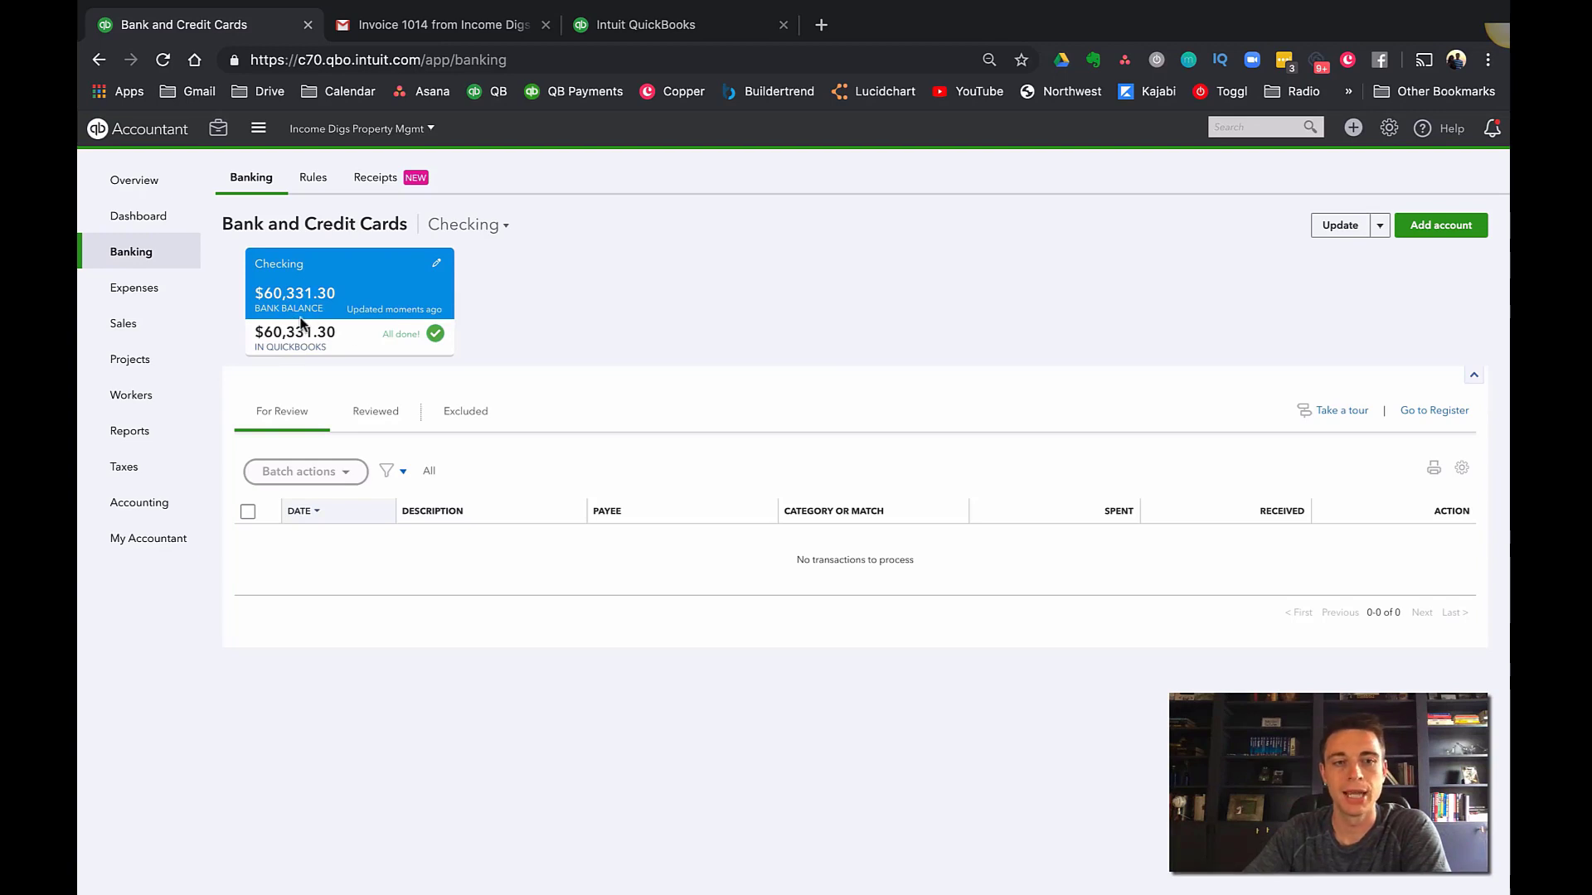
pyautogui.click(161, 328)
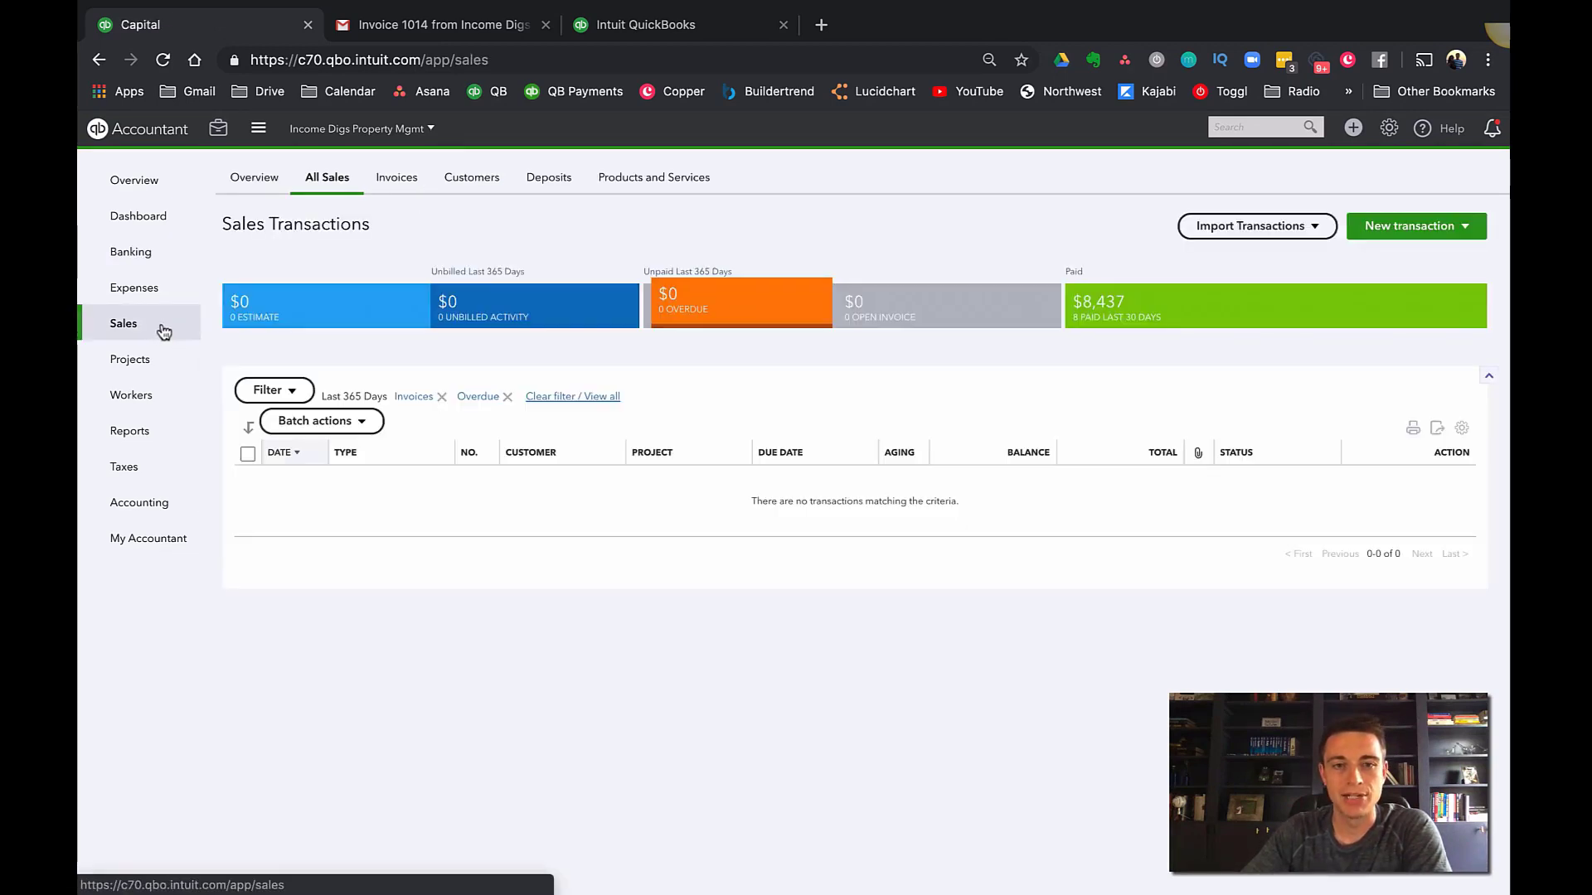
pyautogui.click(1127, 311)
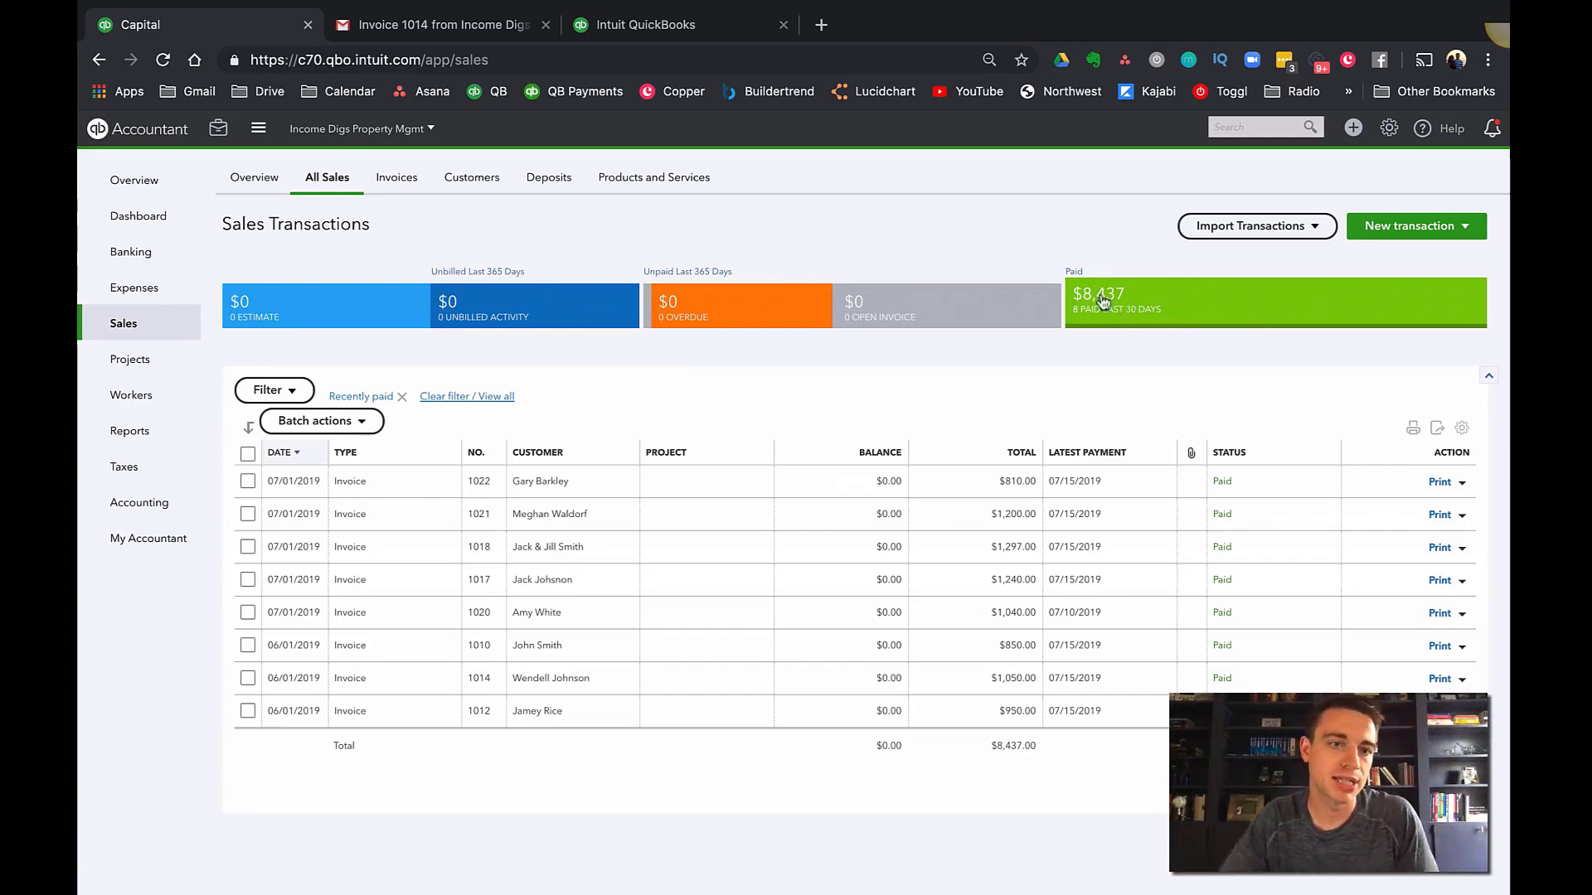
# Step: Look through the excluded transactions in the Checking bank feed
pyautogui.click(226, 257)
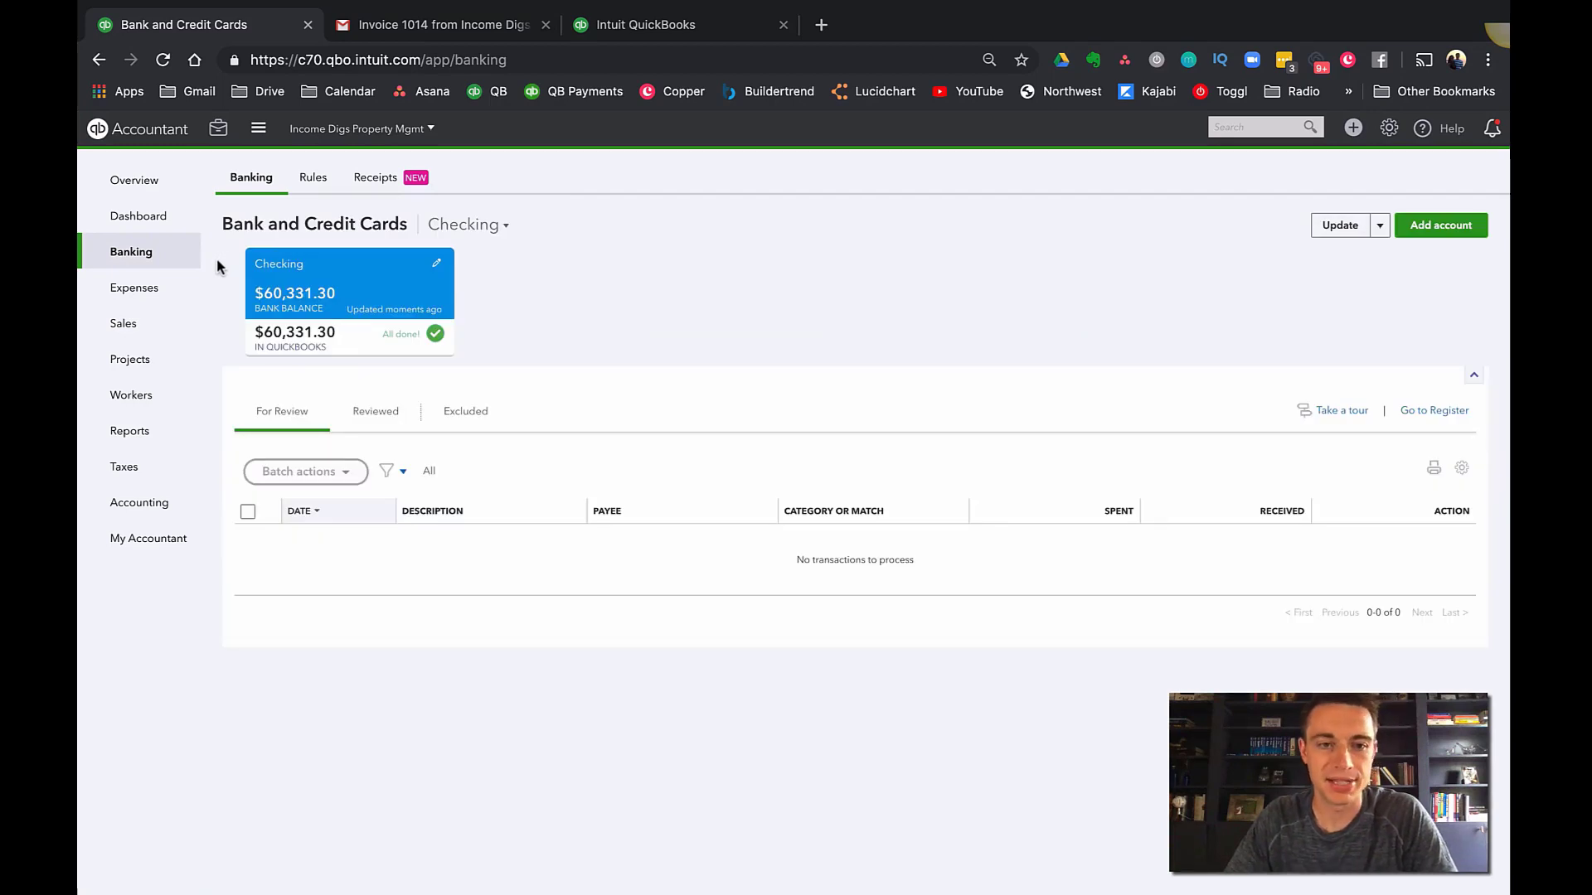
pyautogui.click(462, 415)
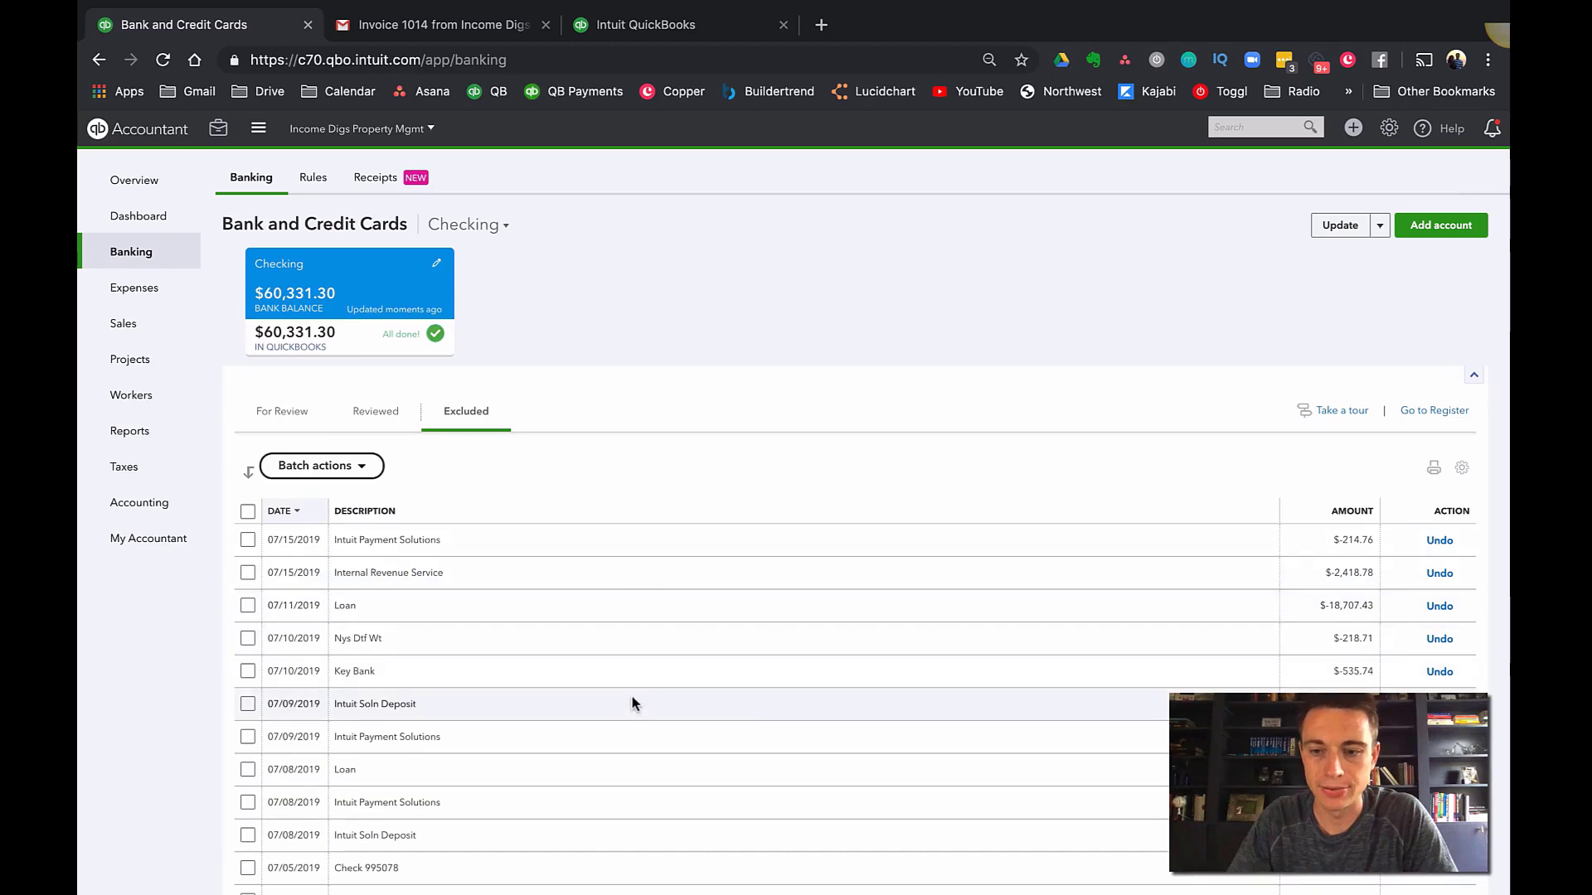
pyautogui.scroll(-2, 630, 696)
pyautogui.scroll(-1, 632, 704)
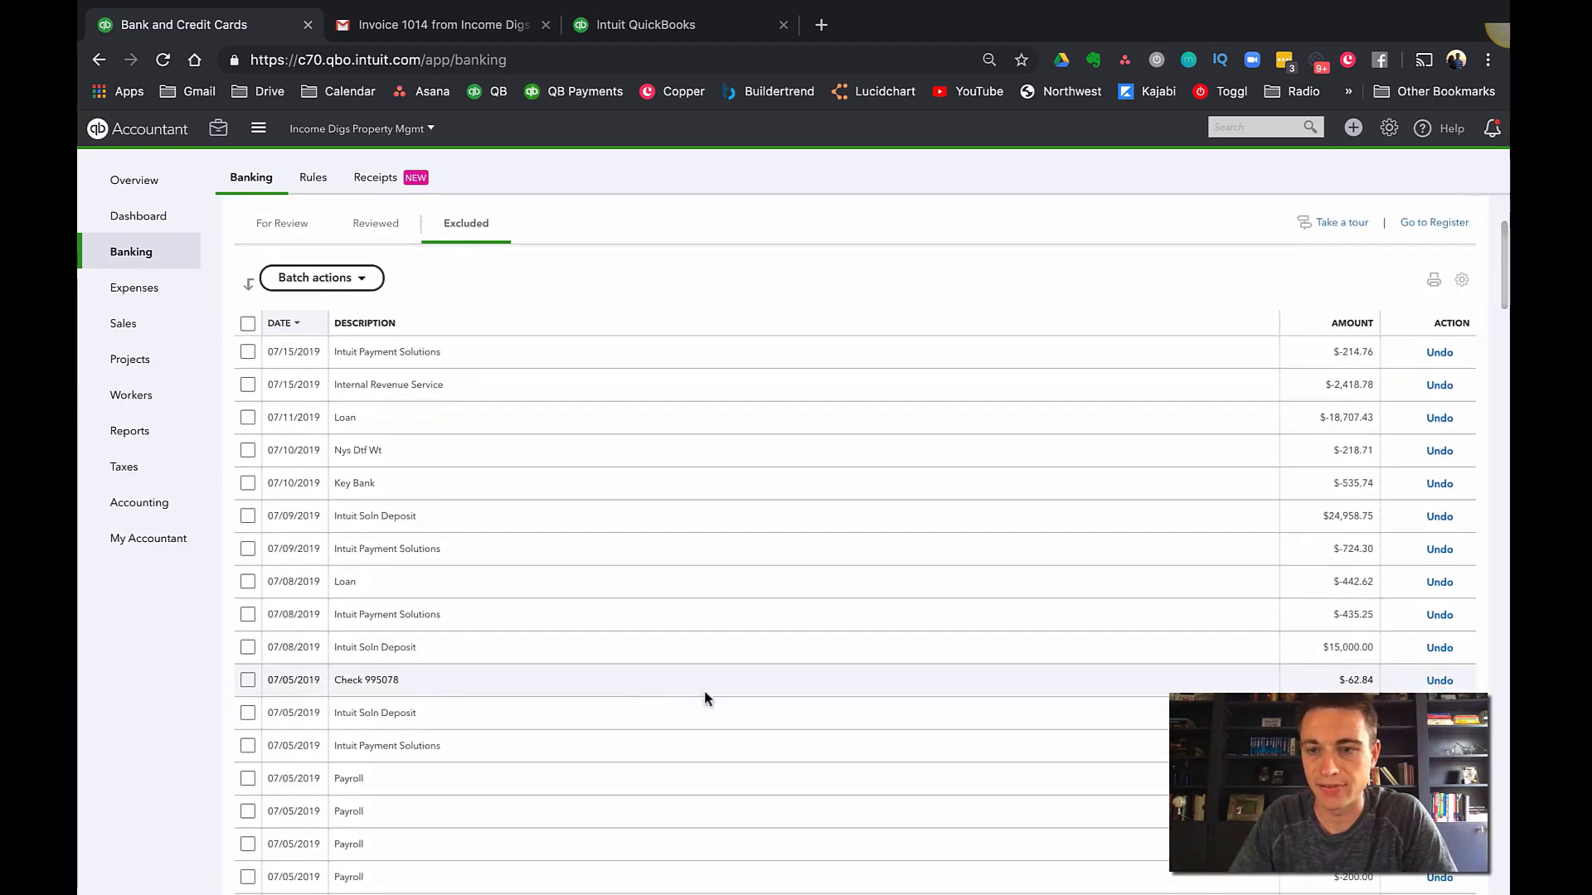
pyautogui.scroll(-3, 1131, 562)
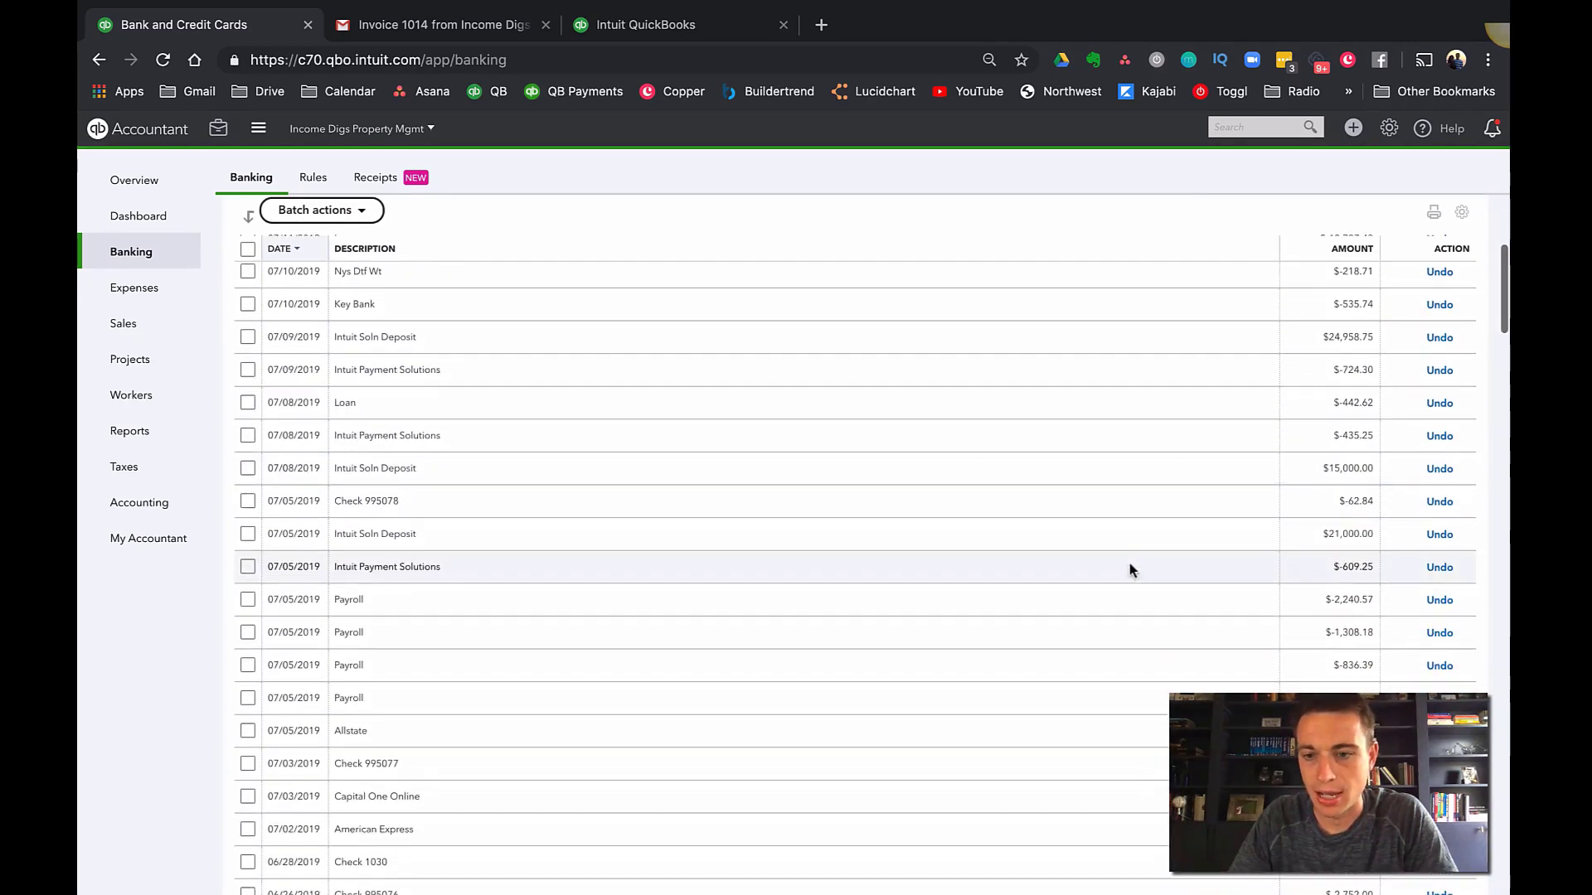
pyautogui.scroll(5, 1161, 671)
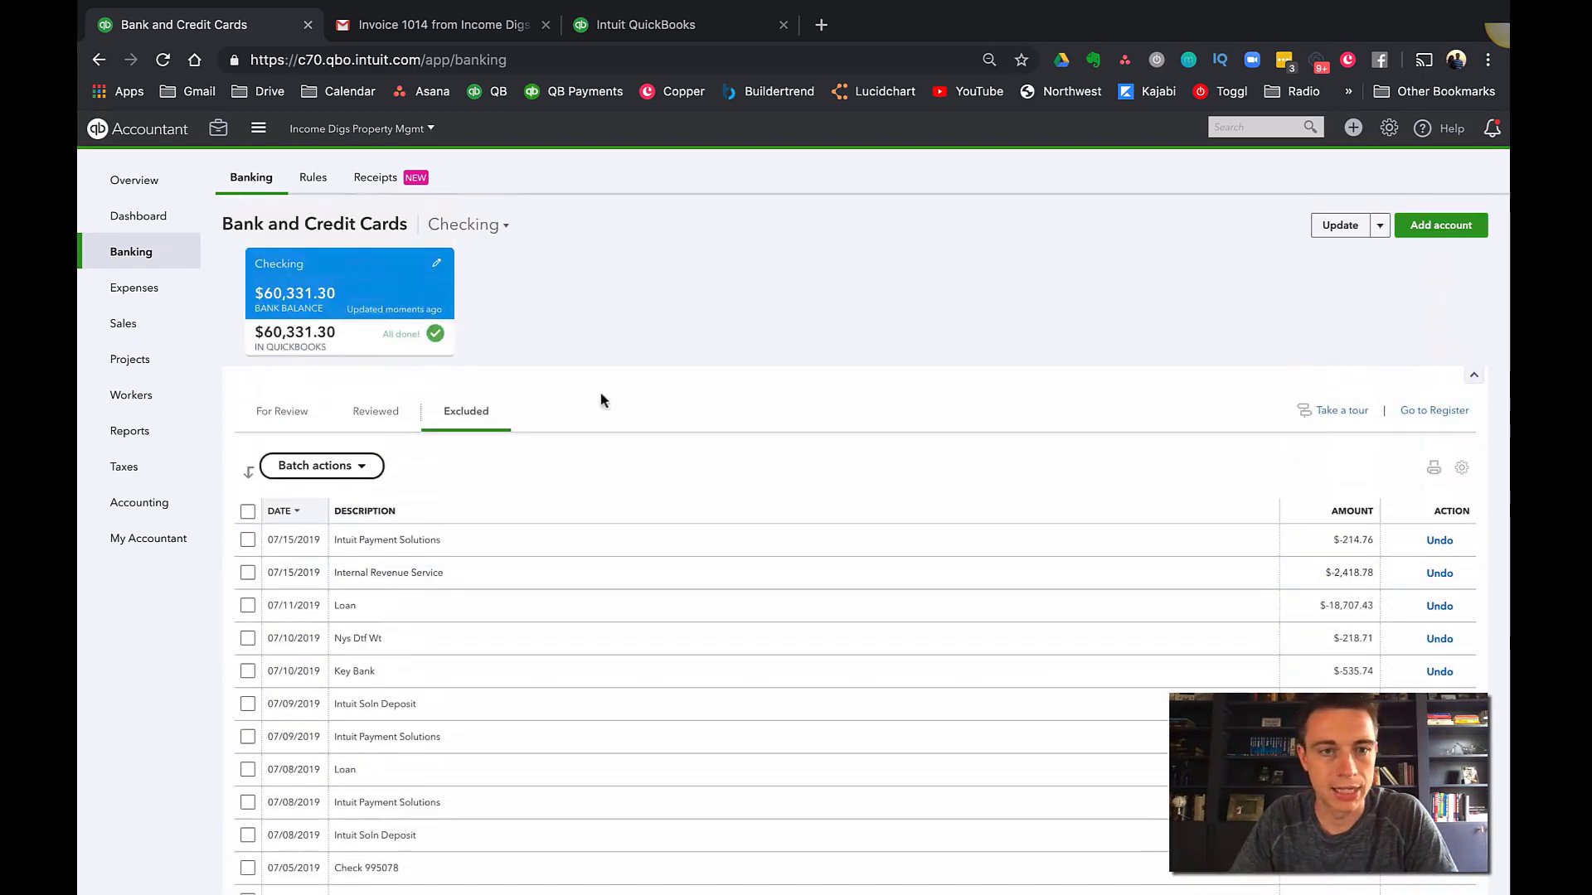
# Step: Check the reviewed and for-review transactions in the Checking feed, then return to the sales transactions list
pyautogui.click(365, 414)
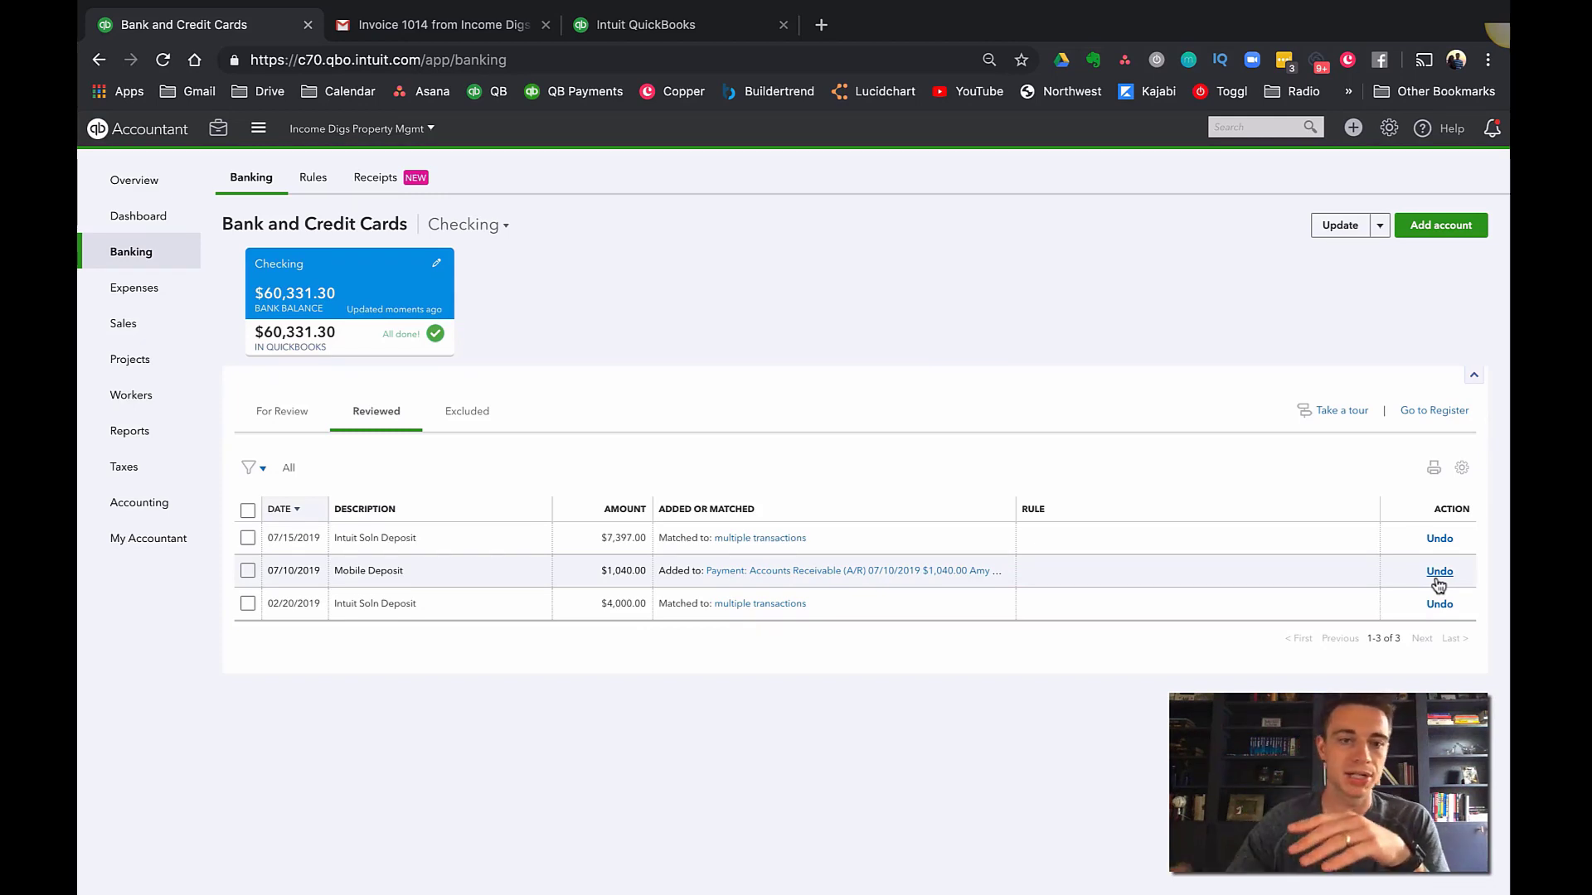
pyautogui.click(276, 417)
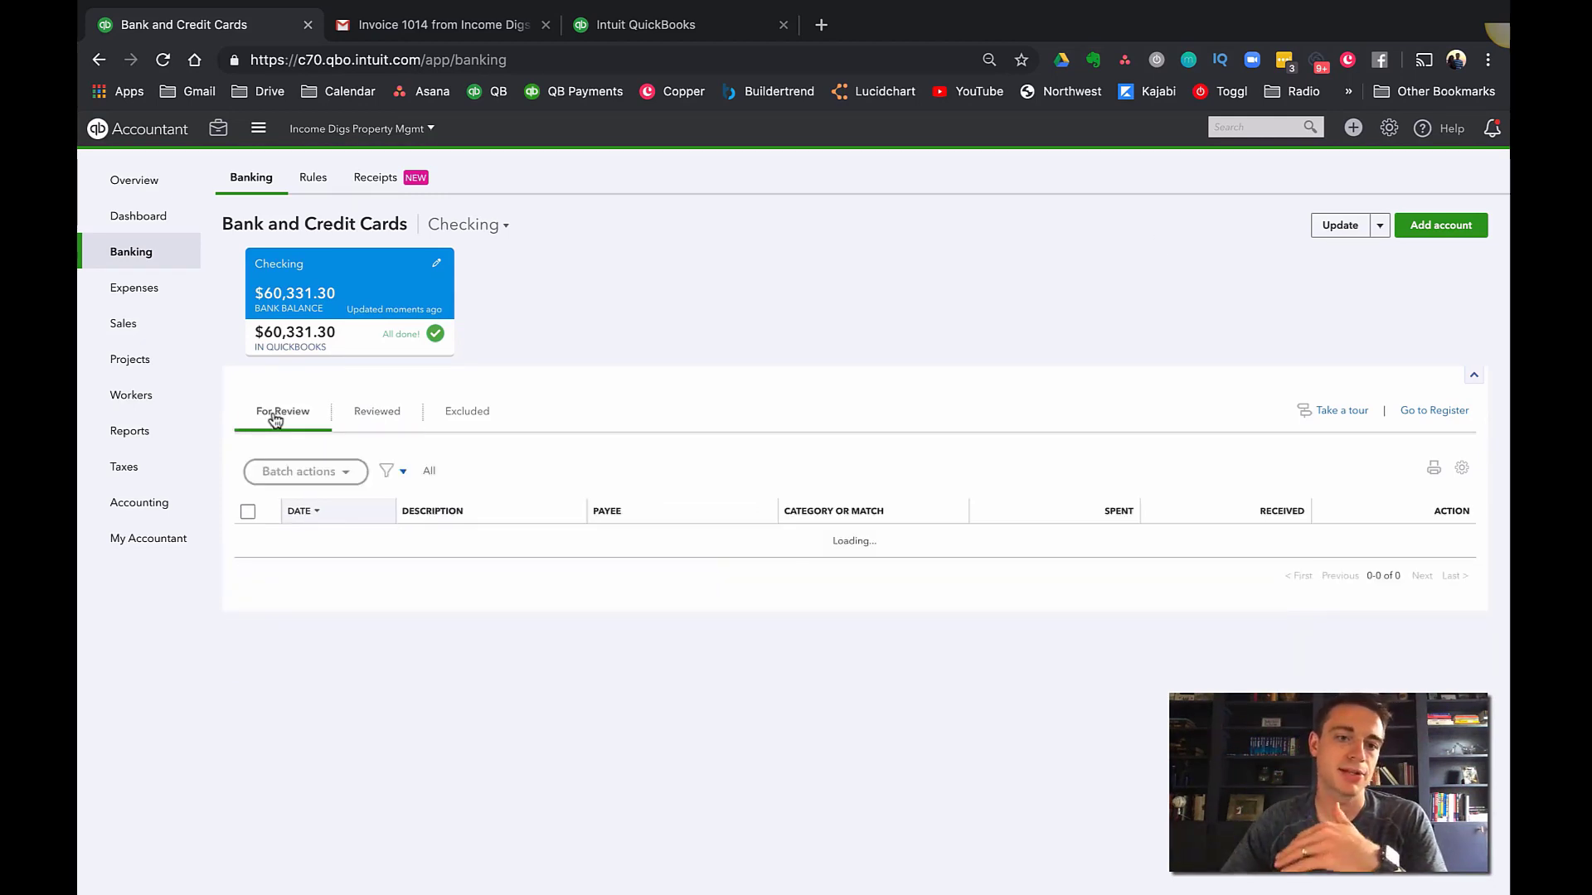
pyautogui.click(134, 330)
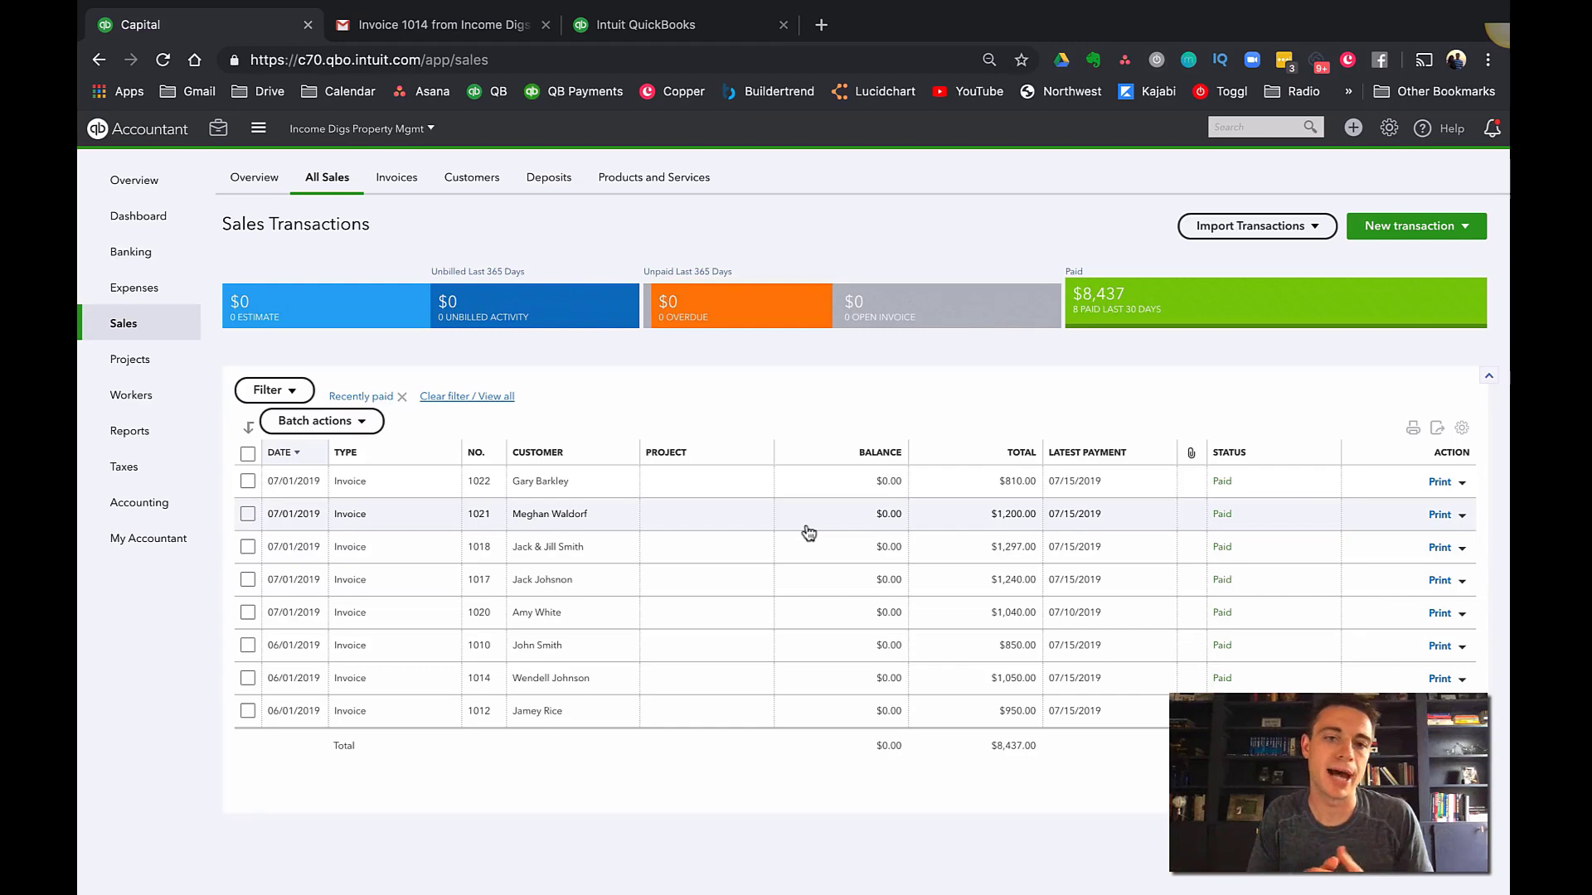
pyautogui.moveTo(156, 258)
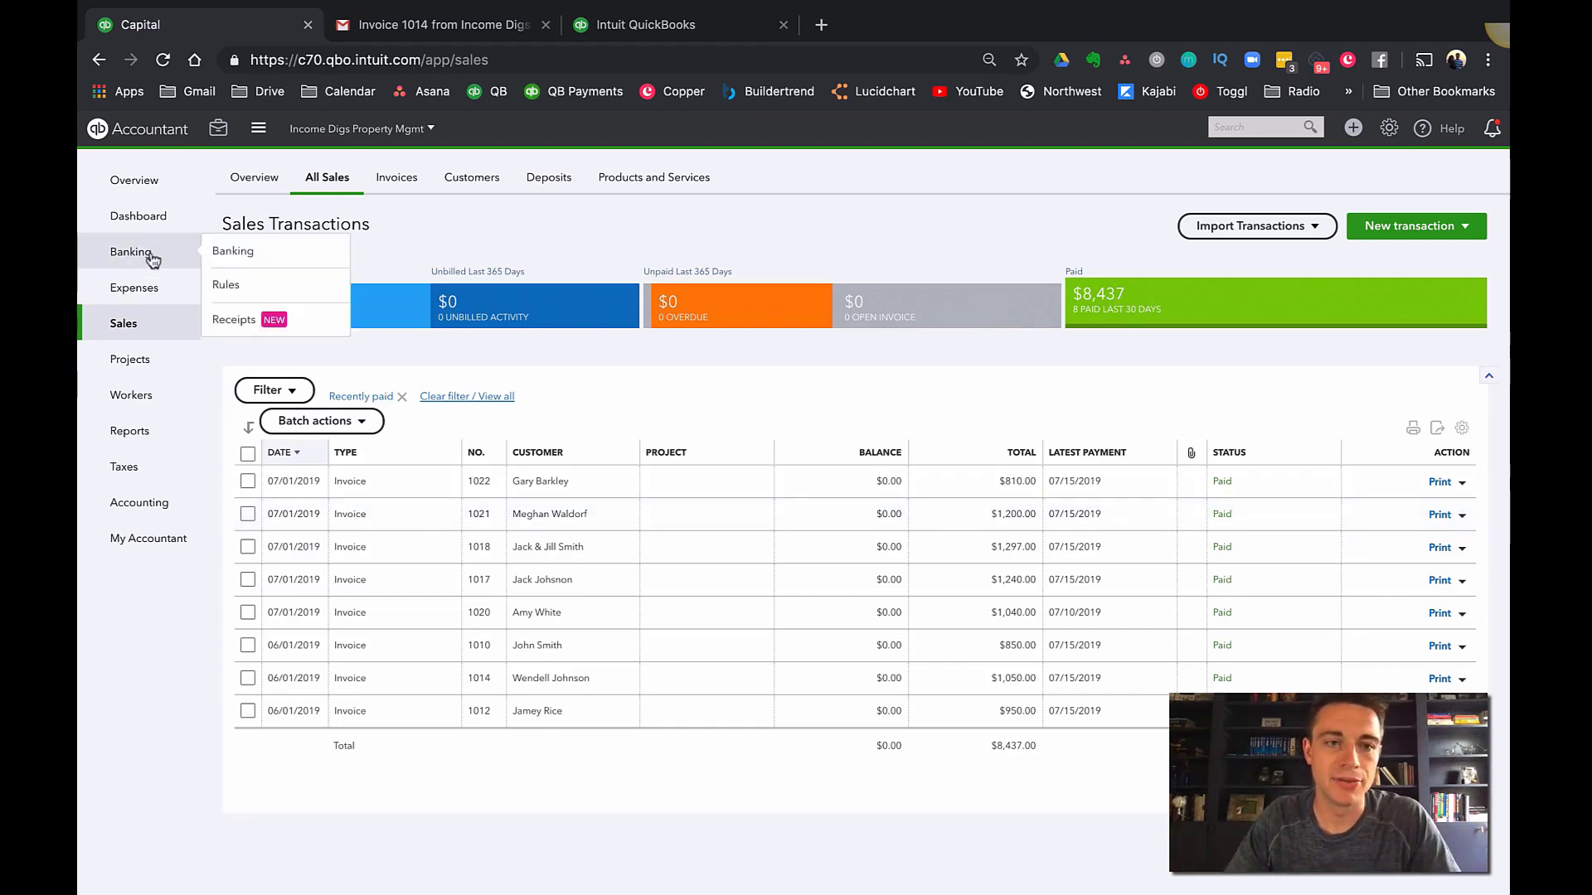